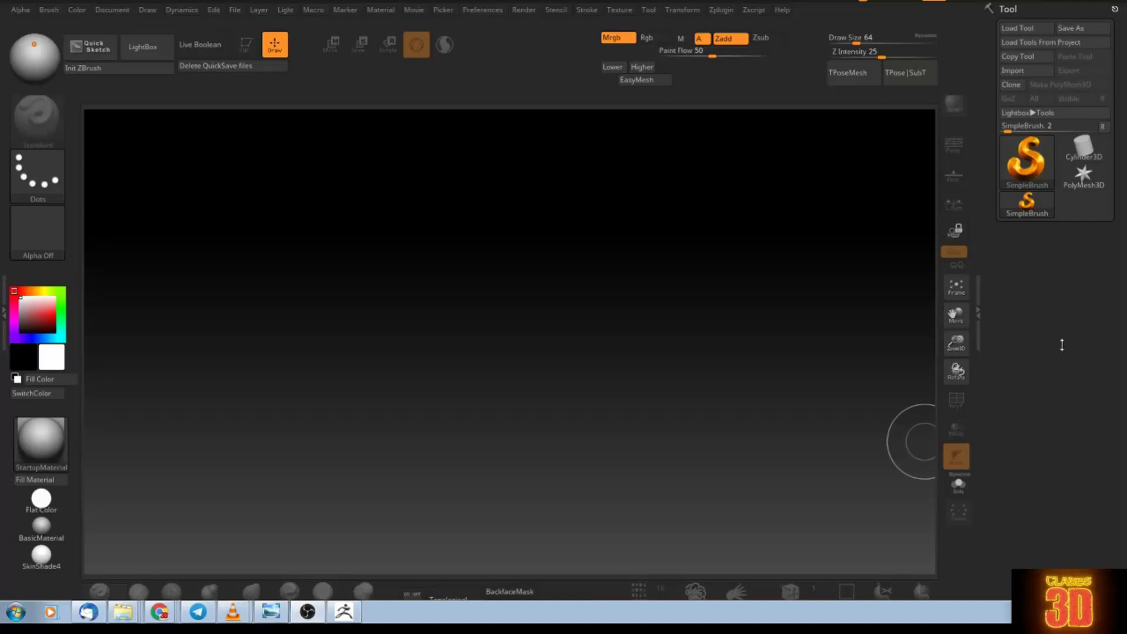
Draw the star-shaped PolyMesh3D at the canvas centre and make it editable
{"action": "left_click", "coordinate": [1083, 173]}
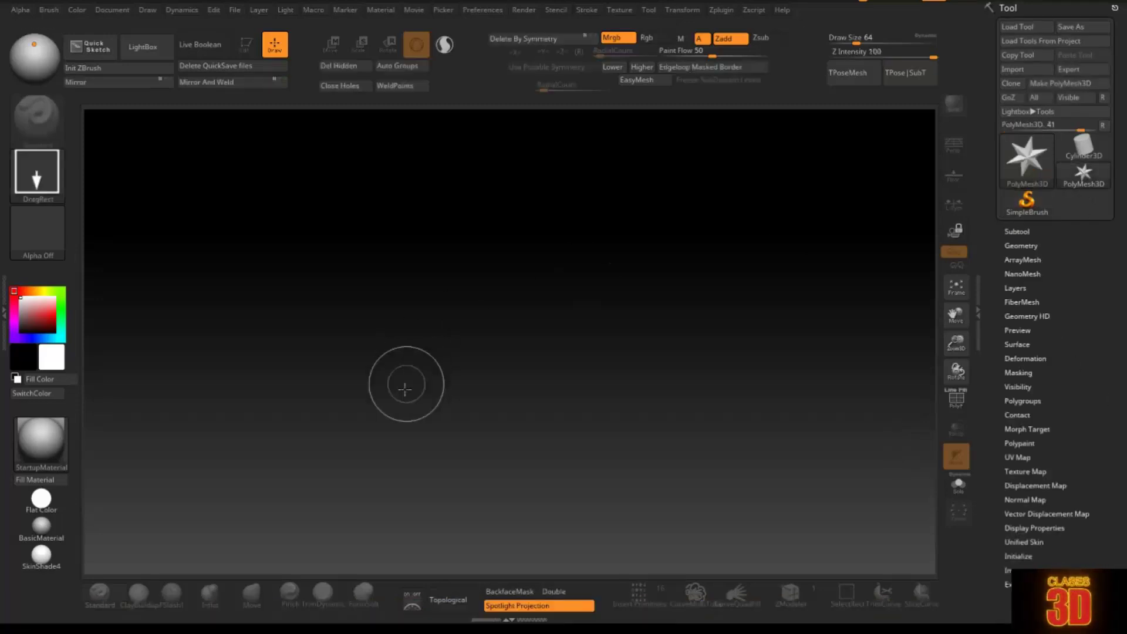
{"action": "left_click_drag", "start_coordinate": [470, 317], "coordinate": [411, 404]}
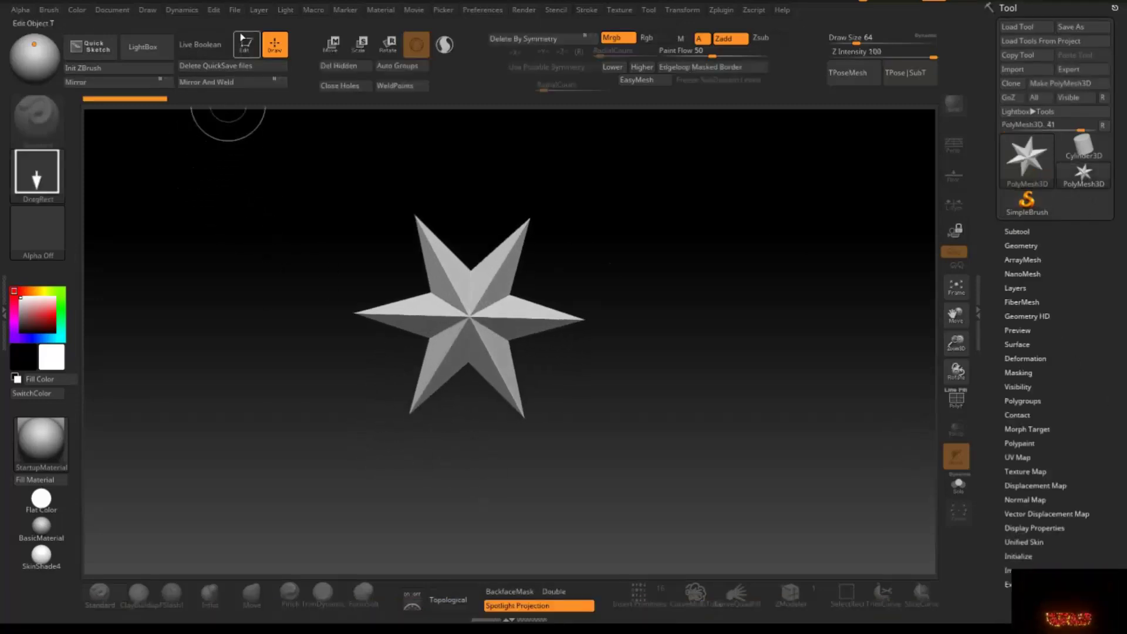
{"action": "key", "text": "t"}
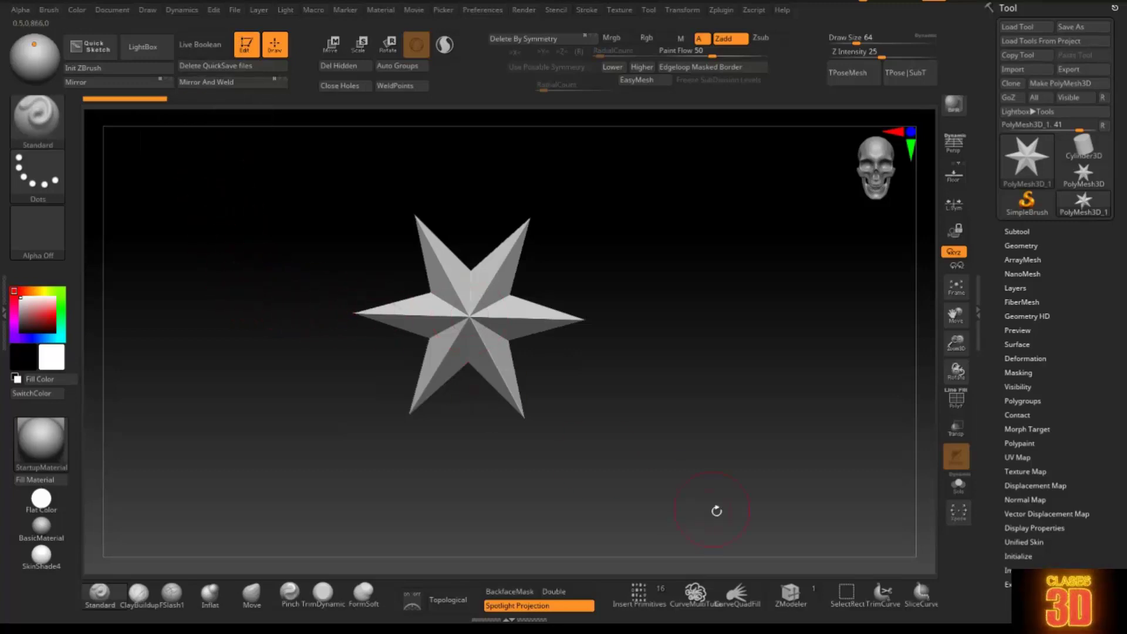
Replace the star mesh with a PolySphere and turn on X symmetry
{"action": "left_click", "coordinate": [639, 594]}
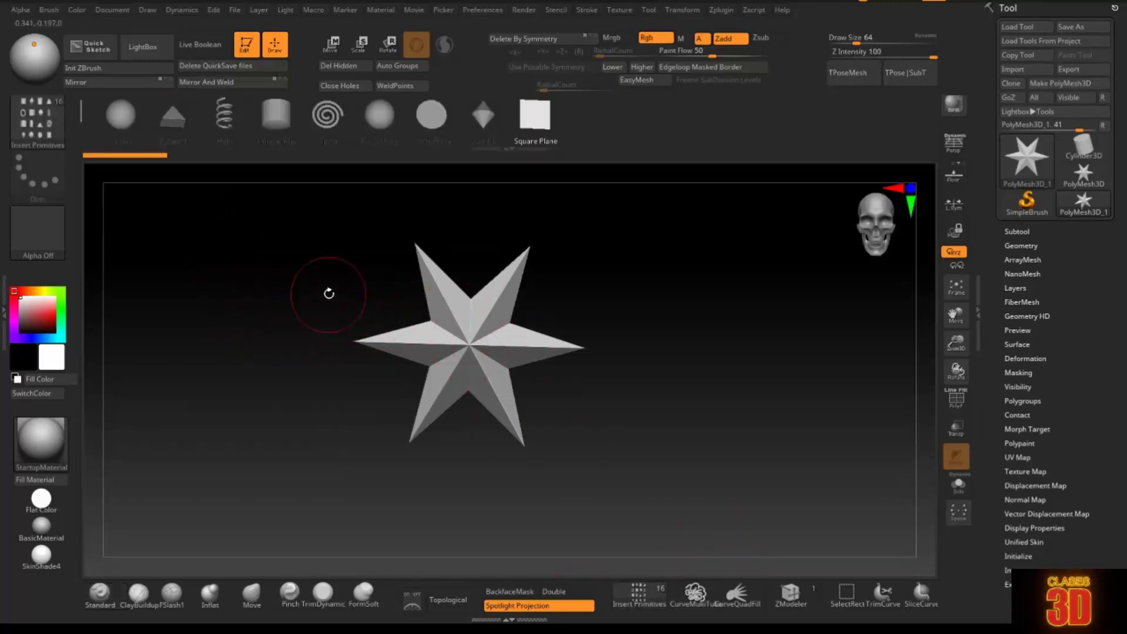
{"action": "left_click", "coordinate": [381, 124]}
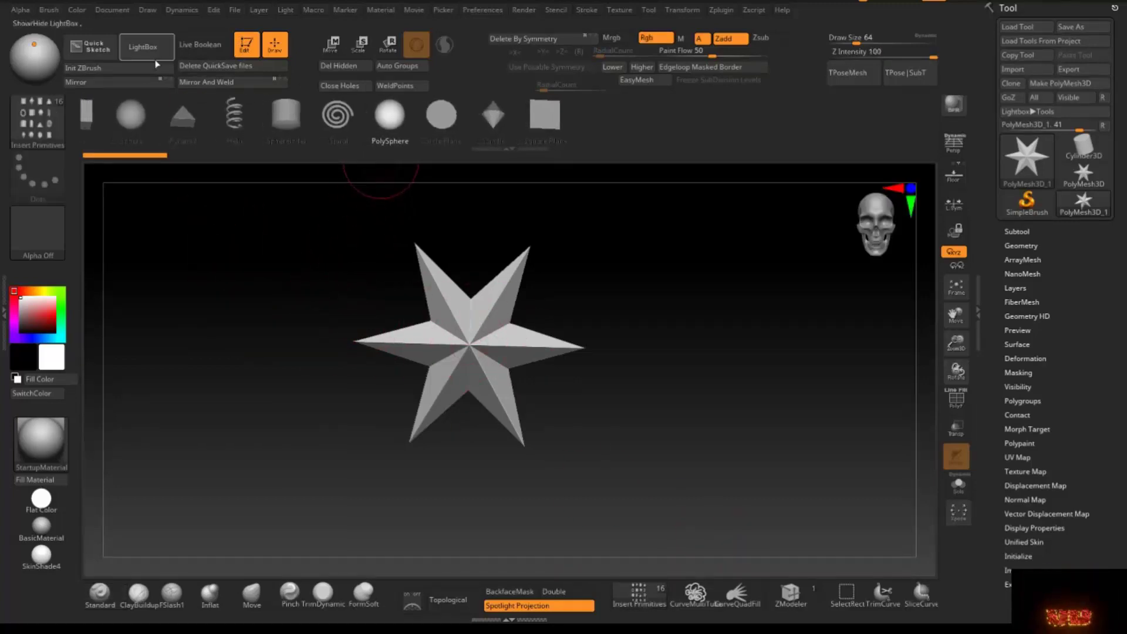
{"action": "left_click", "coordinate": [341, 44]}
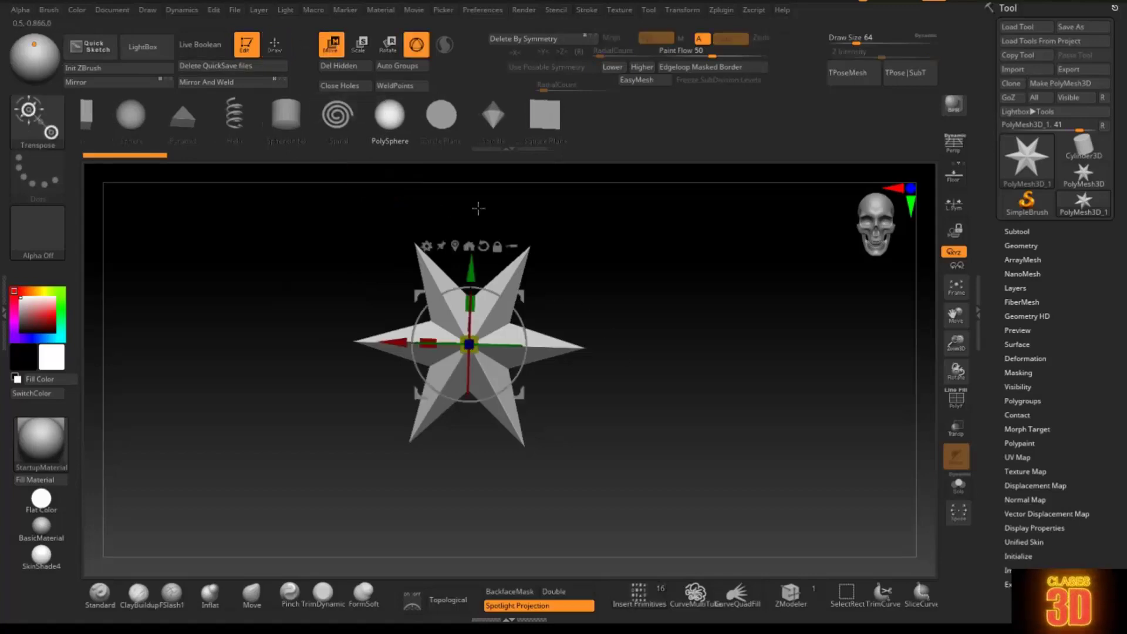
{"action": "left_click", "coordinate": [397, 126]}
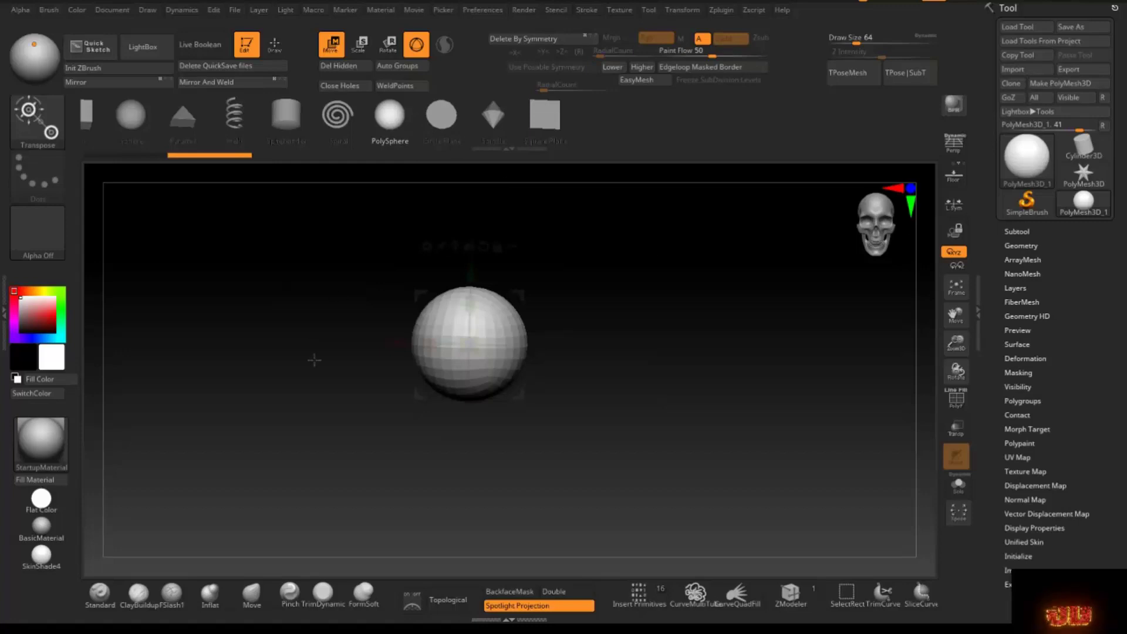
{"action": "key", "text": "x"}
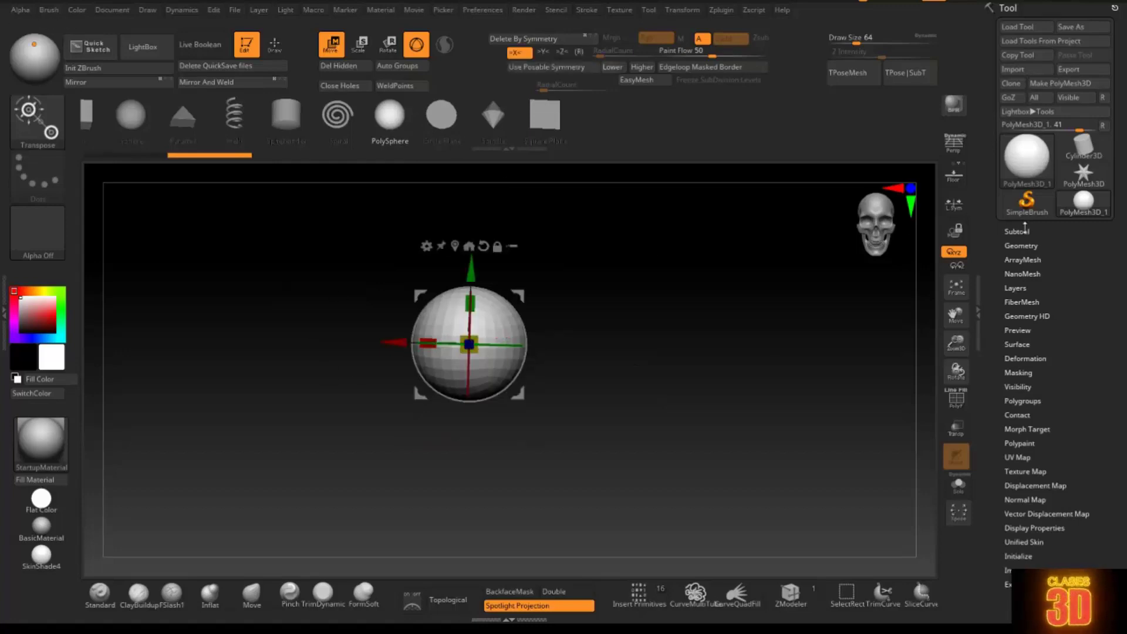
{"action": "left_click", "coordinate": [1025, 230]}
Duplicate the sphere as a cylinder, then lower, scale down and tilt it below the sphere
{"action": "left_click", "coordinate": [1035, 495]}
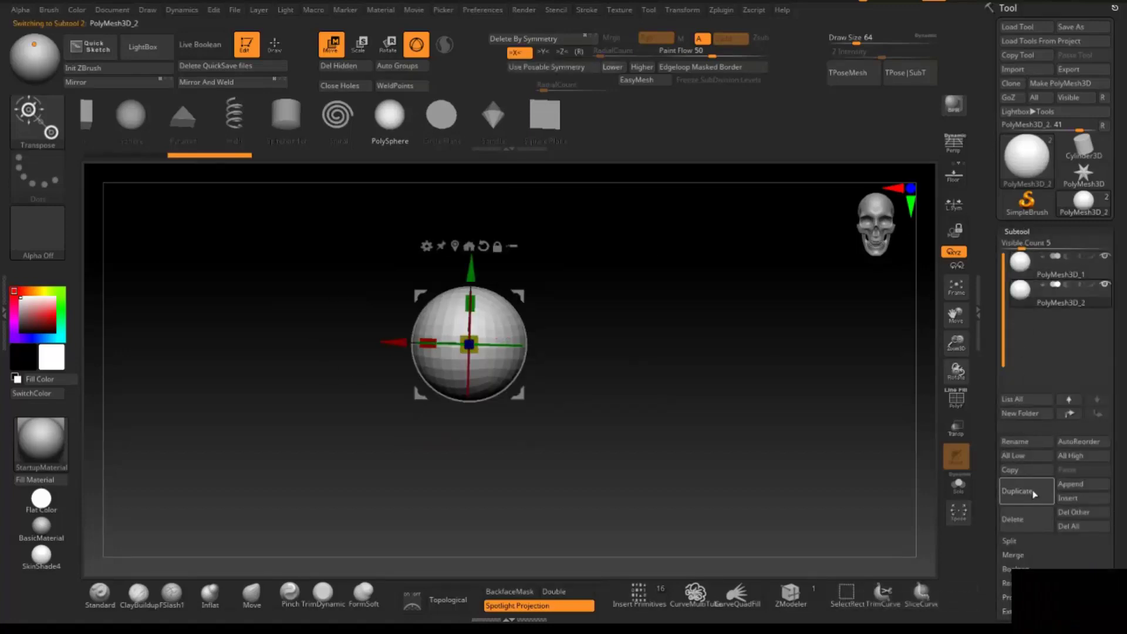
{"action": "left_click_drag", "start_coordinate": [180, 160], "coordinate": [516, 131]}
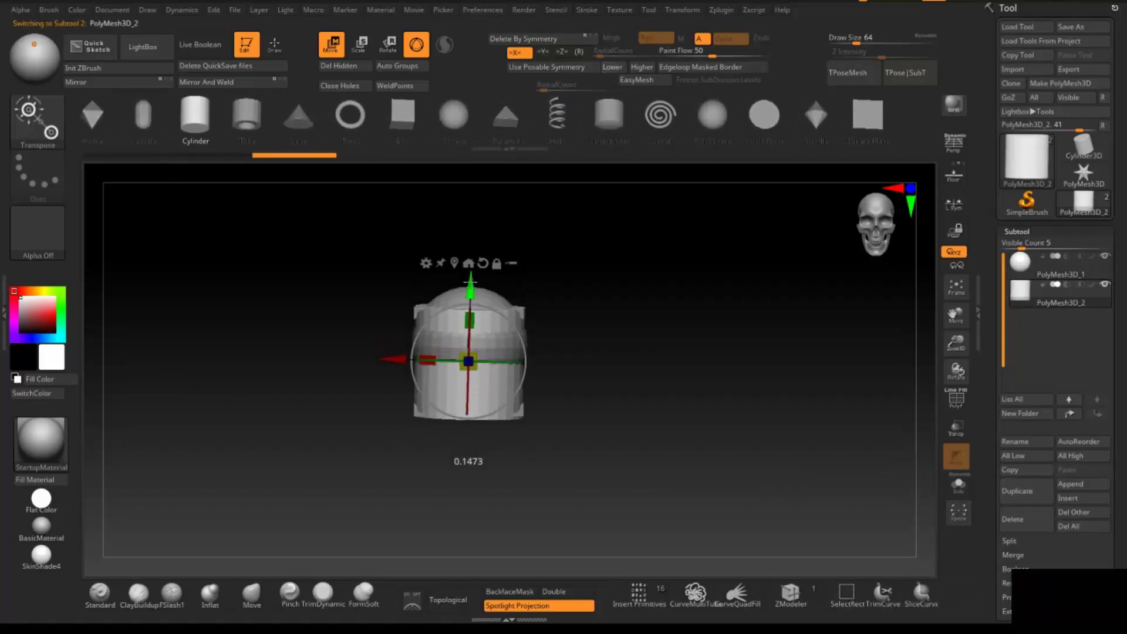
{"action": "left_click_drag", "start_coordinate": [474, 262], "coordinate": [474, 292]}
{"action": "left_click_drag", "start_coordinate": [641, 297], "coordinate": [592, 310]}
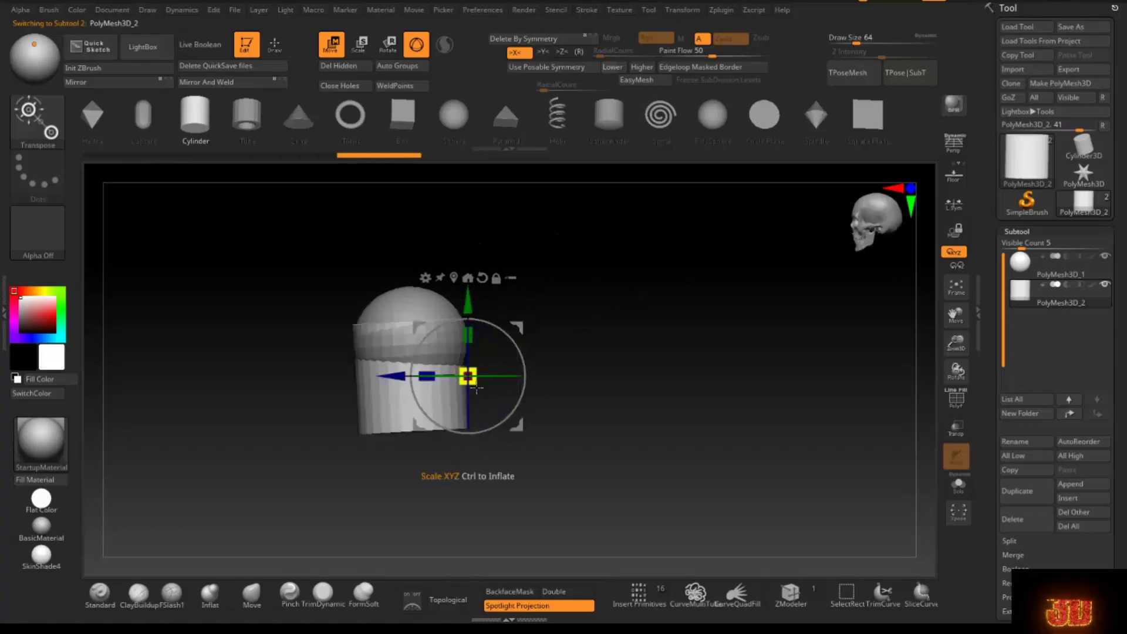
{"action": "mouse_move", "coordinate": [524, 356]}
{"action": "left_mouse_down"}
{"action": "mouse_move", "coordinate": [511, 334]}
{"action": "mouse_move", "coordinate": [542, 282]}
{"action": "left_mouse_up"}
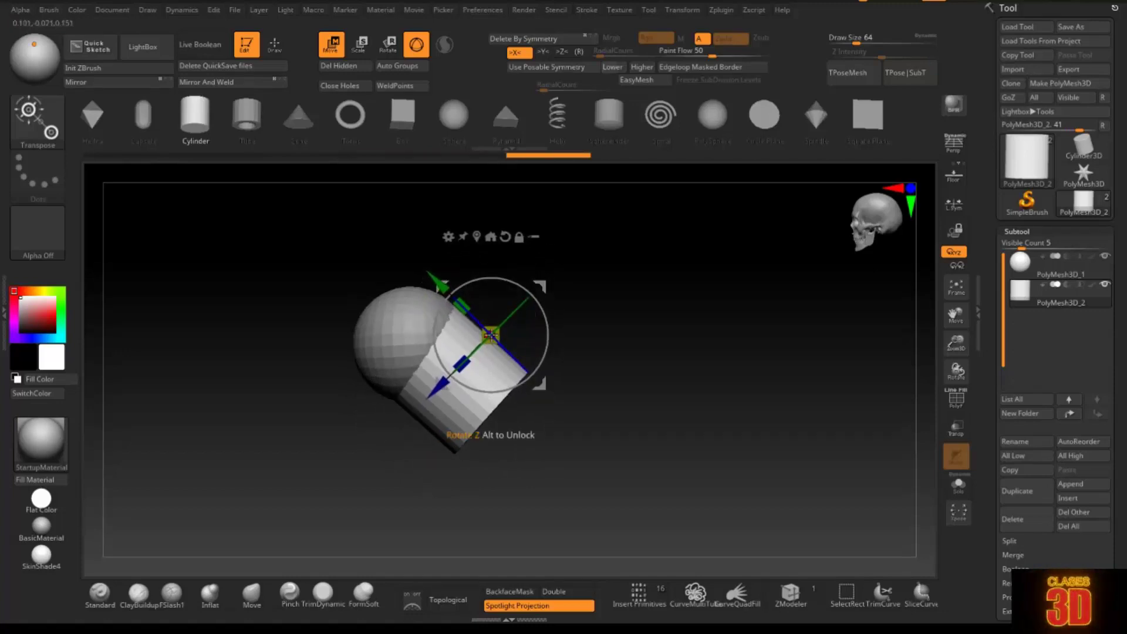
{"action": "left_click_drag", "start_coordinate": [491, 336], "coordinate": [485, 351]}
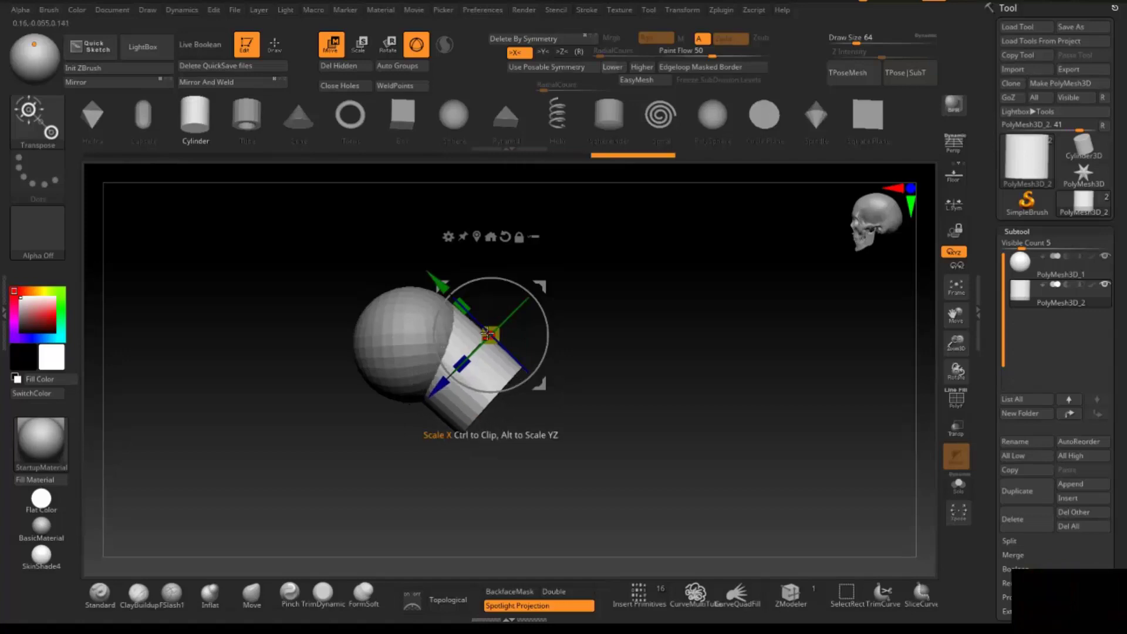
{"action": "left_click_drag", "start_coordinate": [550, 312], "coordinate": [539, 314]}
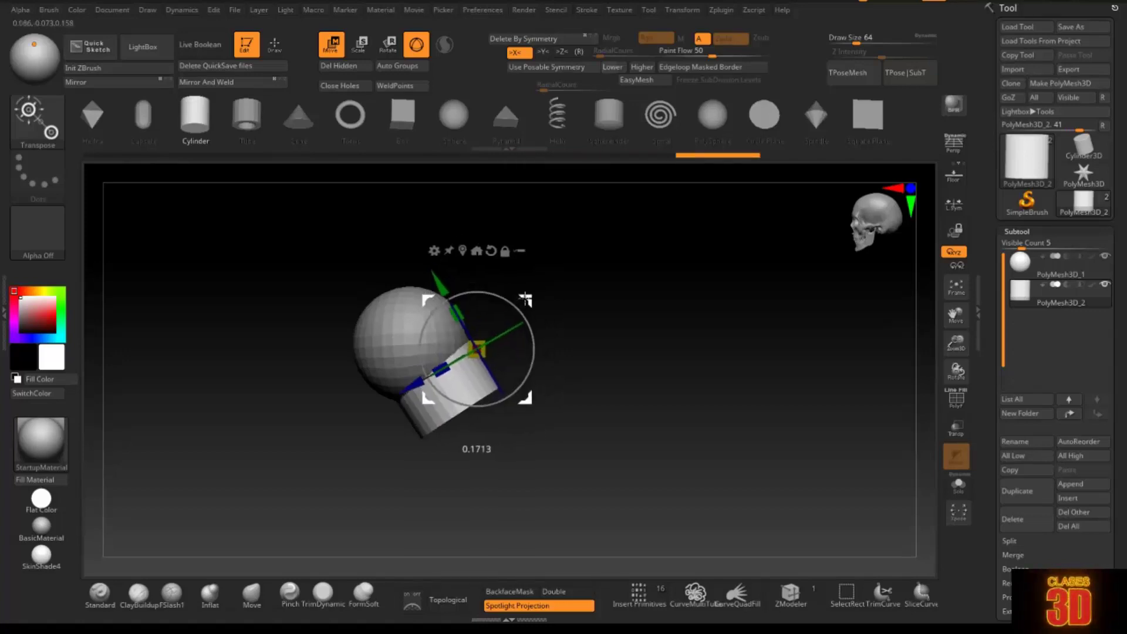
{"action": "left_click_drag", "start_coordinate": [539, 289], "coordinate": [526, 306]}
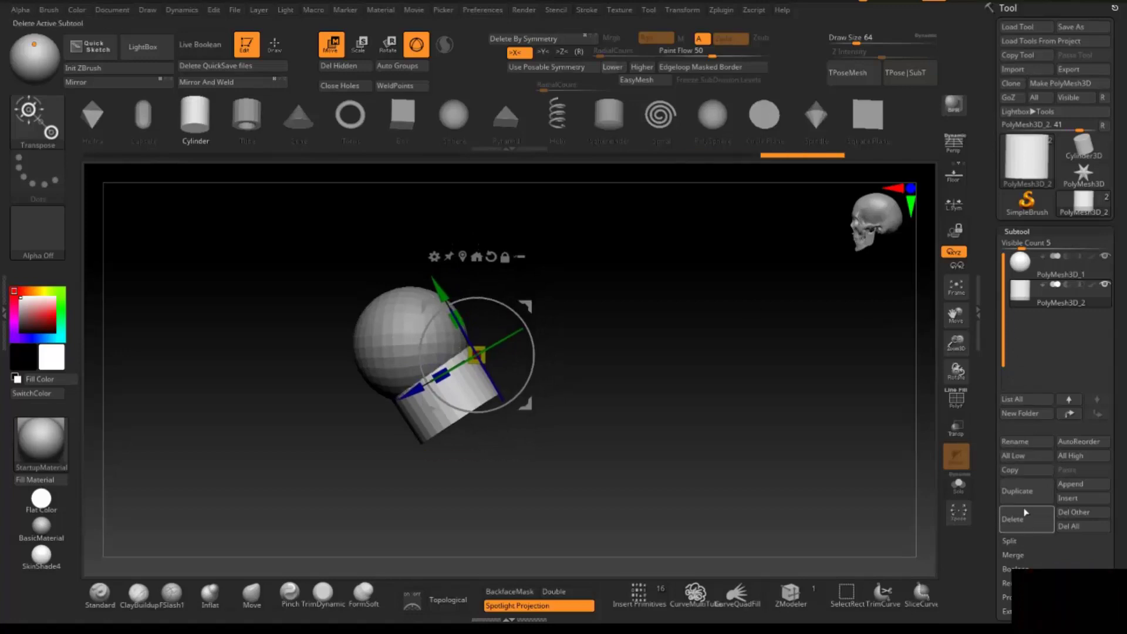
Duplicate the cylinder, rotate the copy -35 degrees, shift it down-left, and view from front
{"action": "left_click", "coordinate": [1017, 491]}
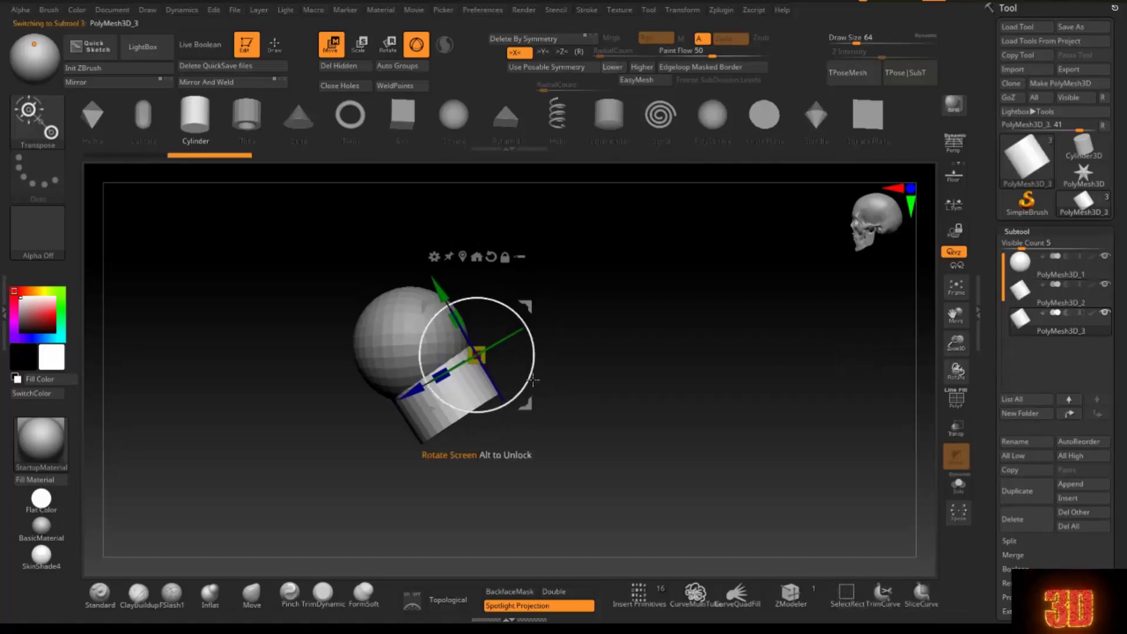
{"action": "left_click_drag", "start_coordinate": [534, 380], "coordinate": [530, 385]}
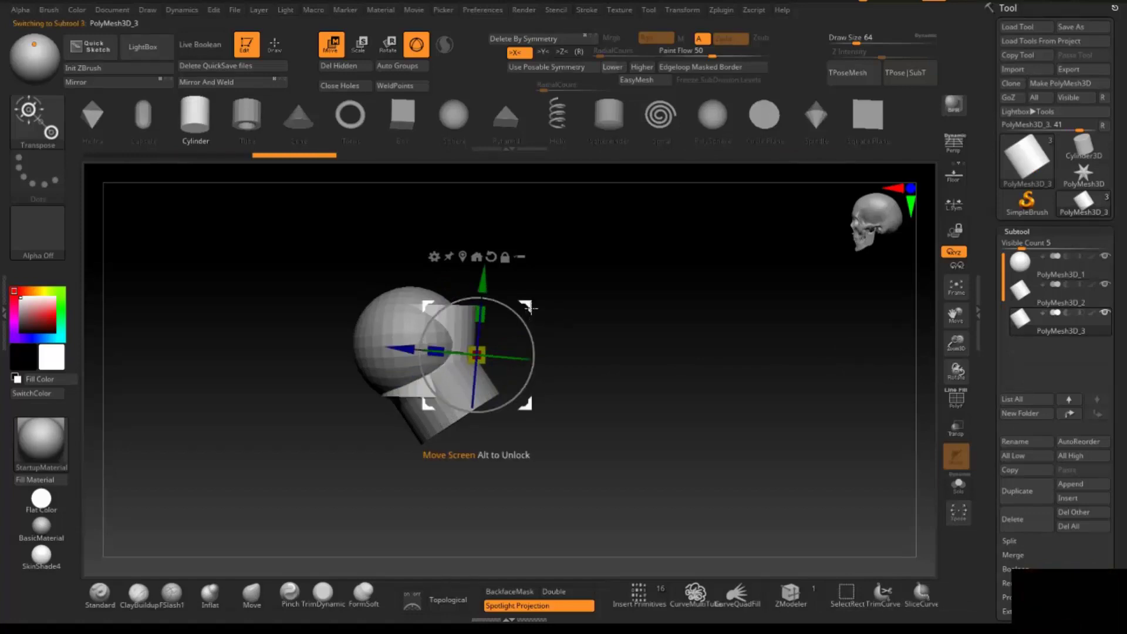
{"action": "mouse_move", "coordinate": [527, 306]}
{"action": "left_mouse_down"}
{"action": "mouse_move", "coordinate": [475, 335]}
{"action": "mouse_move", "coordinate": [501, 328]}
{"action": "left_mouse_up"}
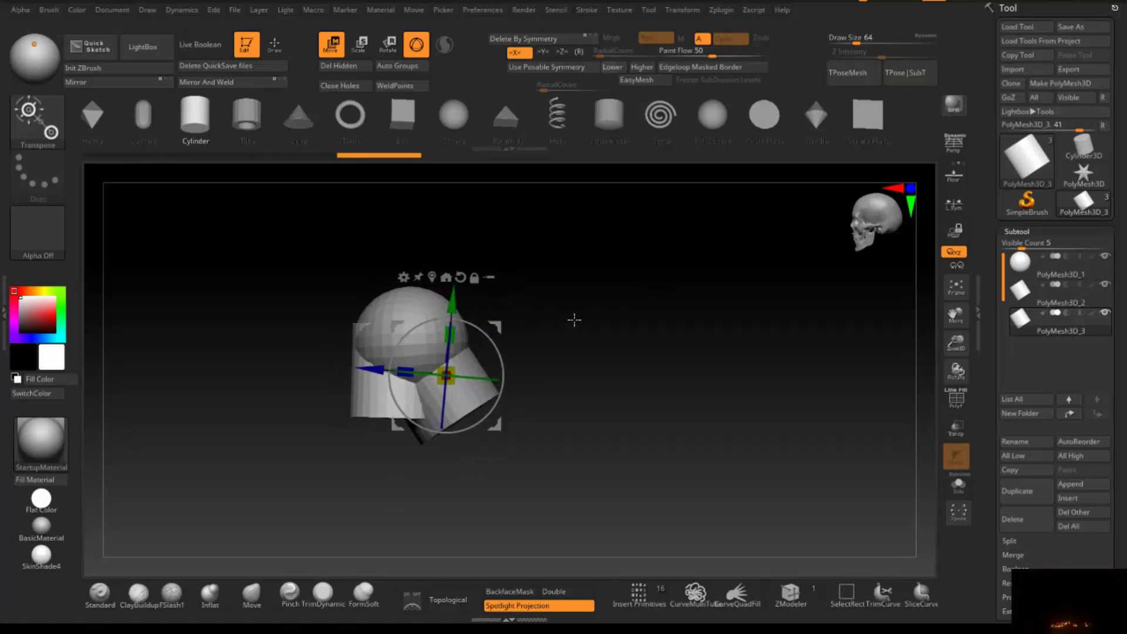
{"action": "left_click_drag", "start_coordinate": [502, 331], "coordinate": [506, 332]}
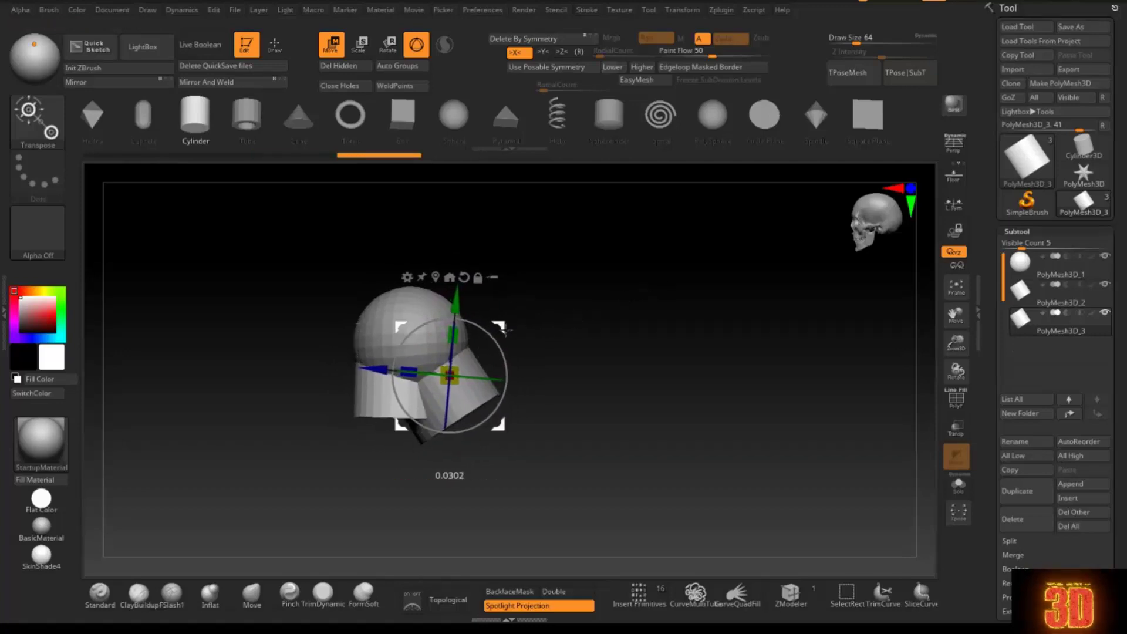
{"action": "left_click_drag", "start_coordinate": [618, 306], "coordinate": [670, 310], "text": "shift"}
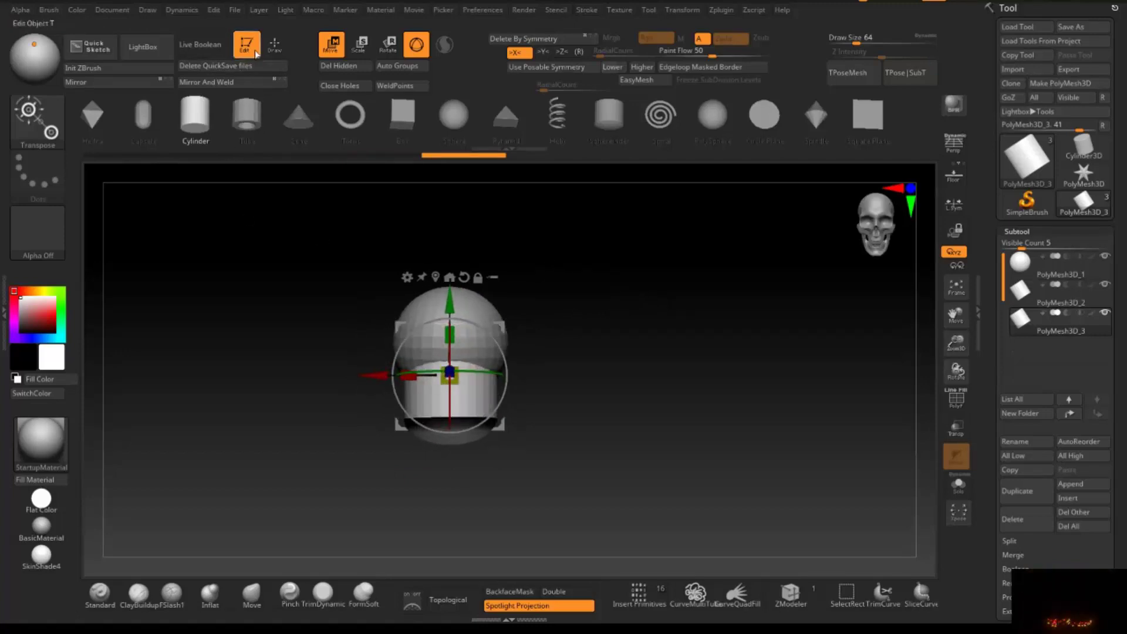
Trim the lower cylinder symmetrically with TrimCurve into a downward-tapering V shape
{"action": "key", "text": "q"}
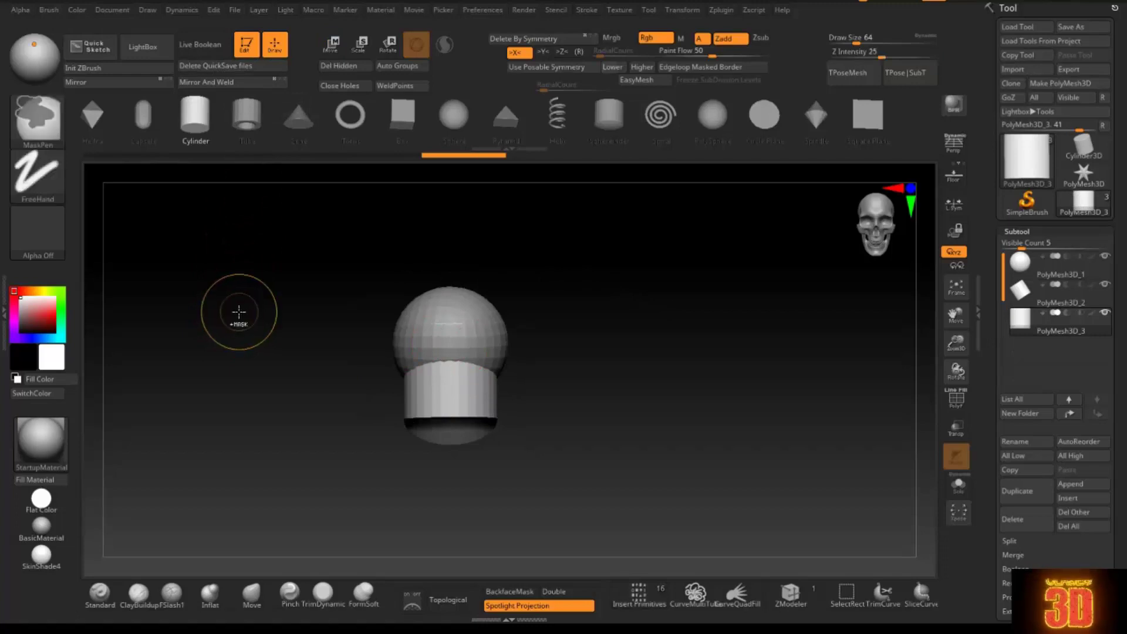
{"action": "left_click", "coordinate": [43, 120], "text": "ctrl+shift"}
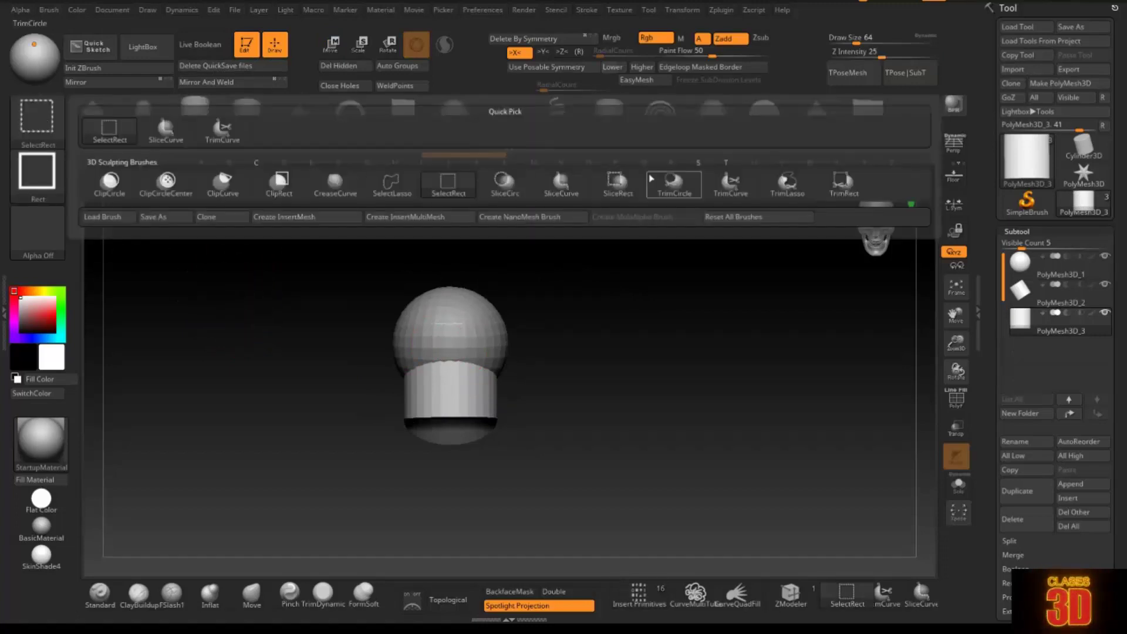
{"action": "left_click", "coordinate": [731, 187]}
{"action": "mouse_move", "coordinate": [455, 504]}
{"action": "left_mouse_down"}
{"action": "mouse_move", "coordinate": [381, 383]}
{"action": "mouse_move", "coordinate": [366, 279]}
{"action": "left_mouse_up"}
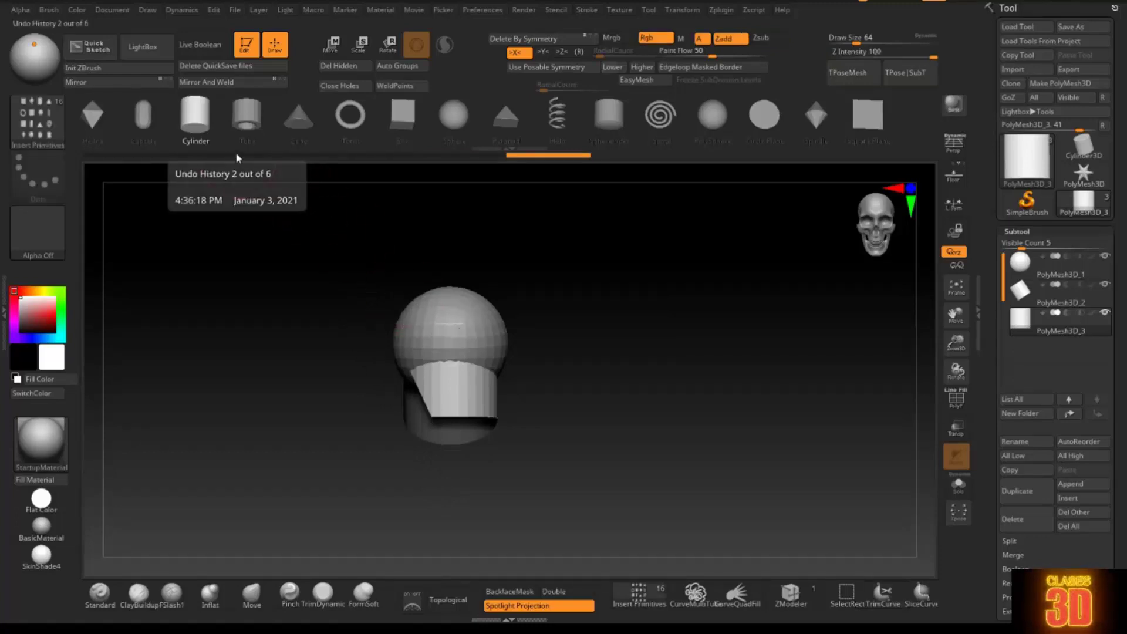
{"action": "key", "text": "ctrl+shift+z"}
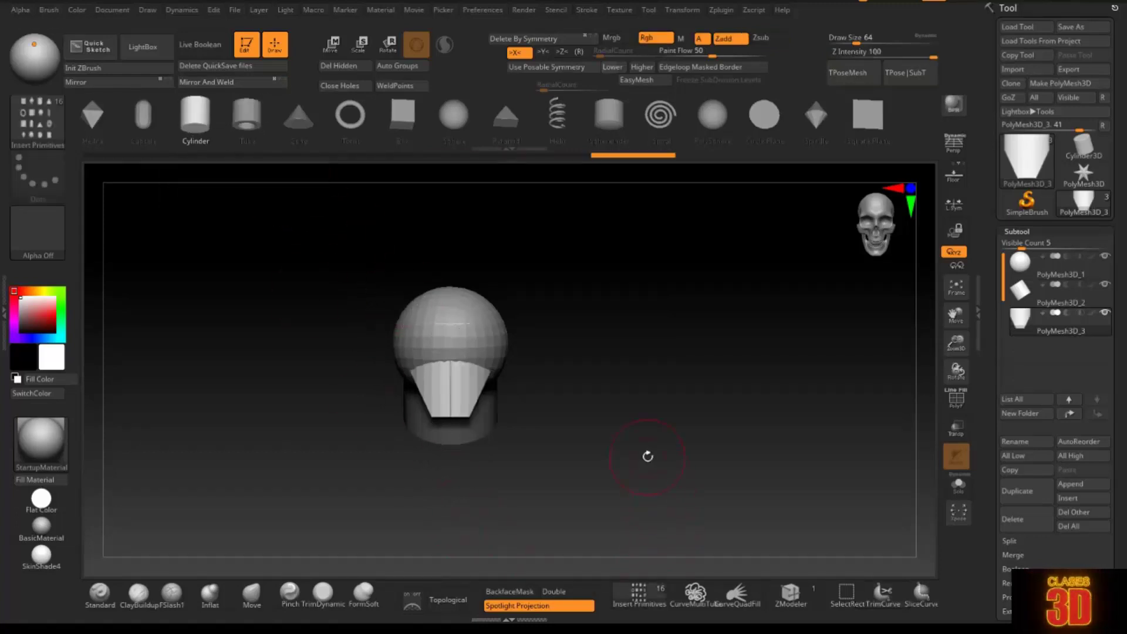
Cut the left side of sphere PolyMesh3D_1 flat with a vertical TrimCurve line
{"action": "left_click", "coordinate": [484, 335], "text": "alt"}
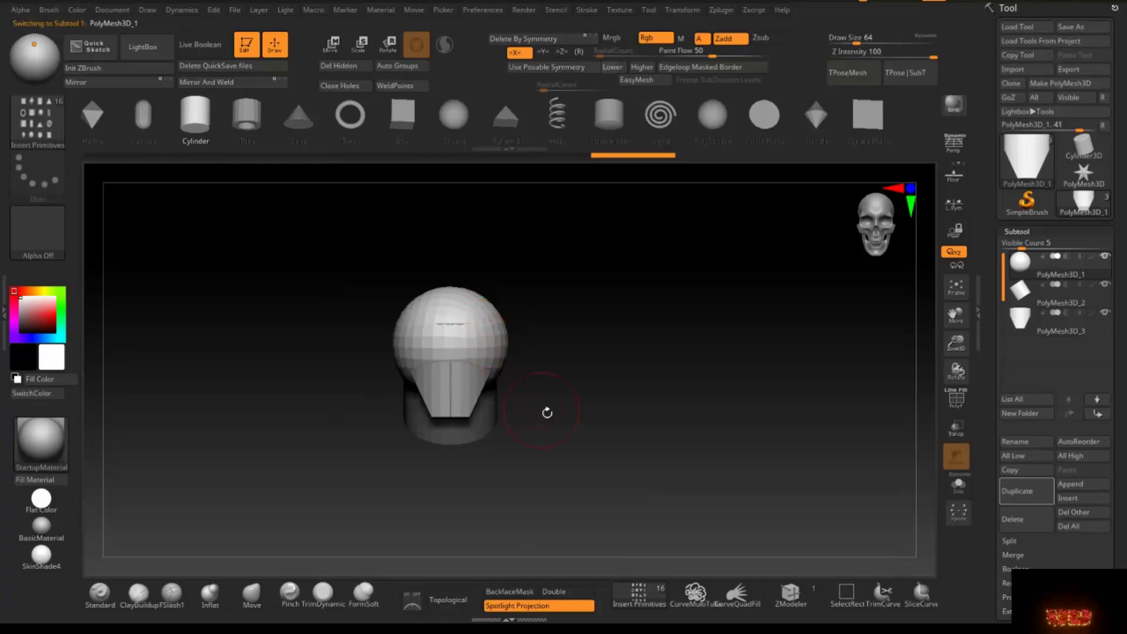
{"action": "mouse_move", "coordinate": [578, 448]}
{"action": "left_mouse_down", "text": "ctrl+shift"}
{"action": "mouse_move", "coordinate": [583, 256]}
{"action": "mouse_move", "coordinate": [409, 434]}
{"action": "left_mouse_up", "text": "ctrl+shift"}
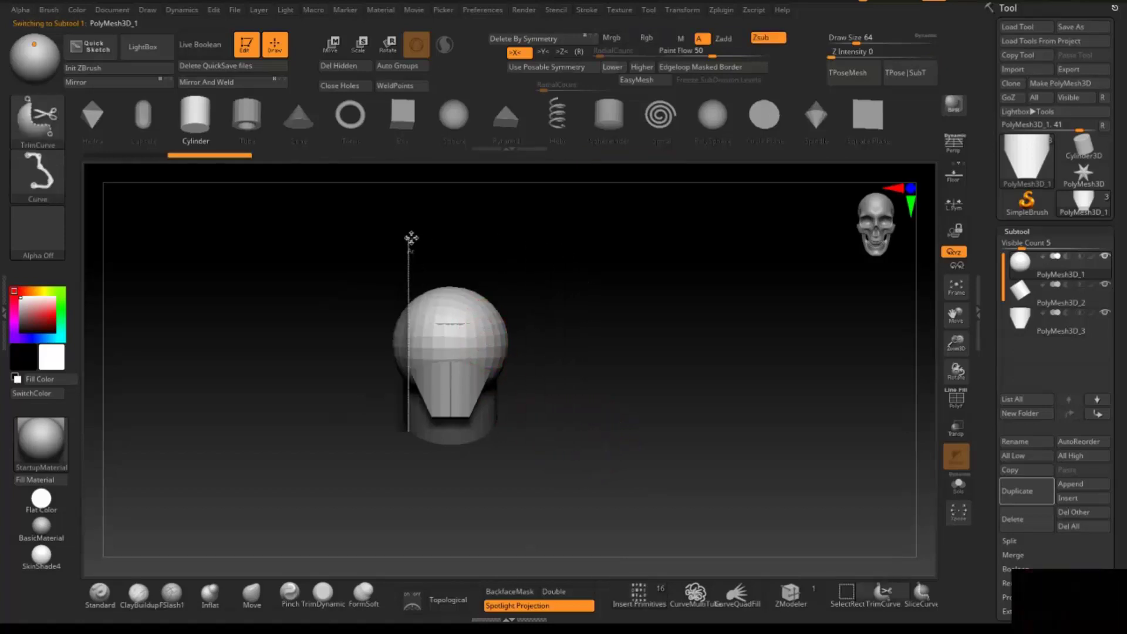
{"action": "mouse_move", "coordinate": [409, 536]}
{"action": "left_mouse_down", "text": "ctrl+shift"}
{"action": "mouse_move", "coordinate": [420, 528]}
{"action": "mouse_move", "coordinate": [392, 283]}
{"action": "left_mouse_up", "text": "ctrl+shift"}
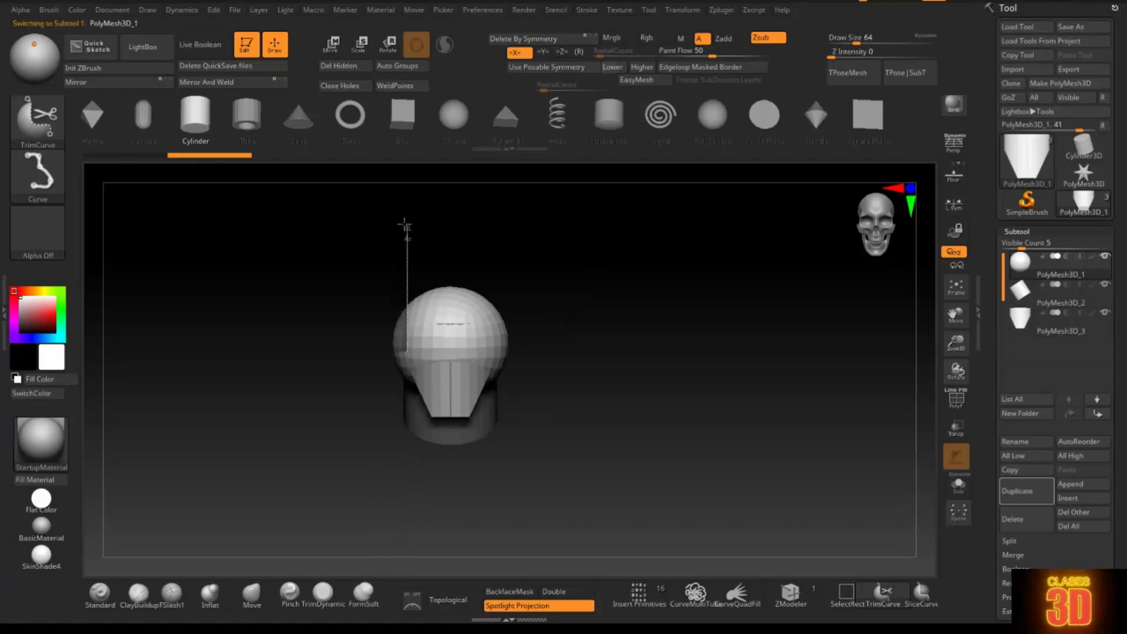
{"action": "mouse_move", "coordinate": [406, 225]}
{"action": "left_mouse_down", "text": "ctrl+shift"}
{"action": "mouse_move", "coordinate": [401, 236]}
{"action": "mouse_move", "coordinate": [397, 204]}
{"action": "left_mouse_up", "text": "ctrl+shift"}
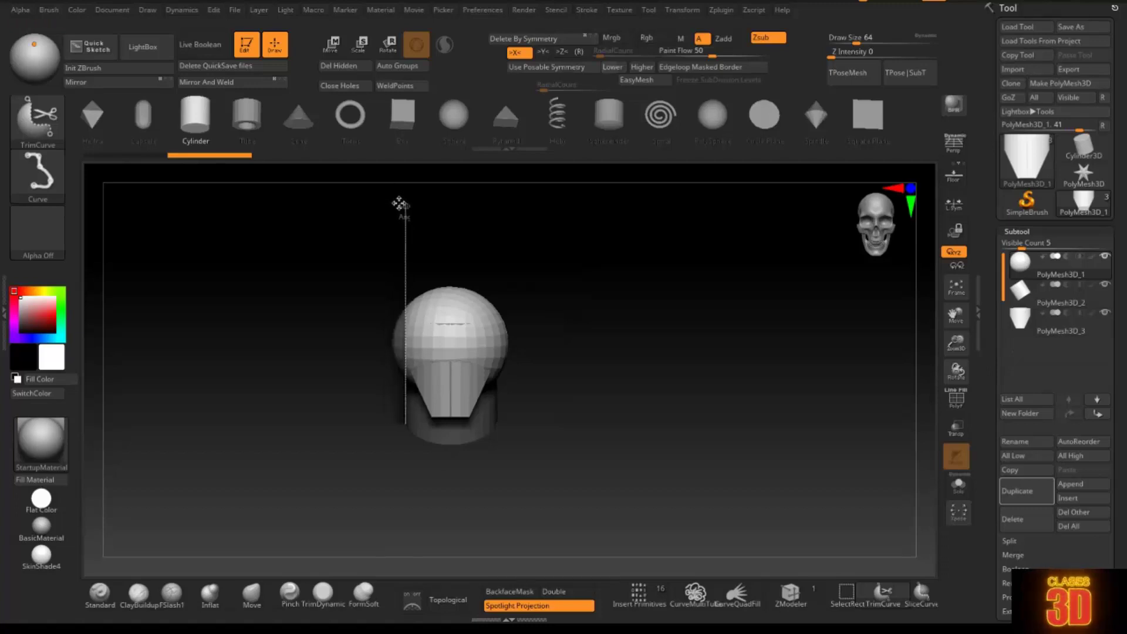
{"action": "left_click_drag", "start_coordinate": [397, 204], "coordinate": [400, 204], "text": "ctrl+shift"}
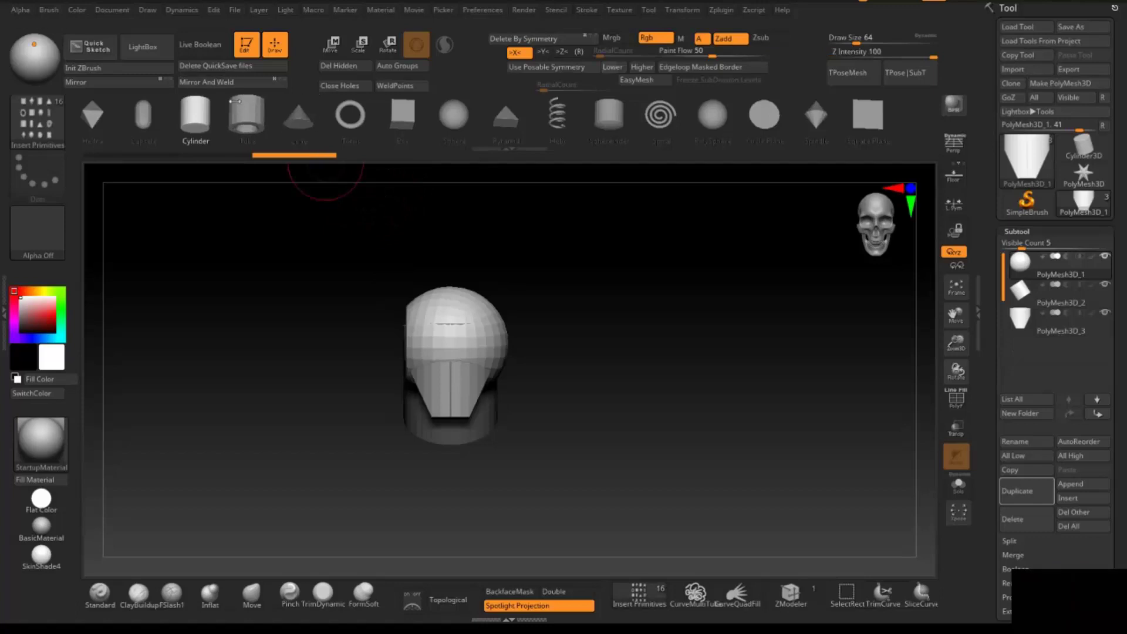
{"action": "left_click_drag", "start_coordinate": [654, 320], "coordinate": [622, 319]}
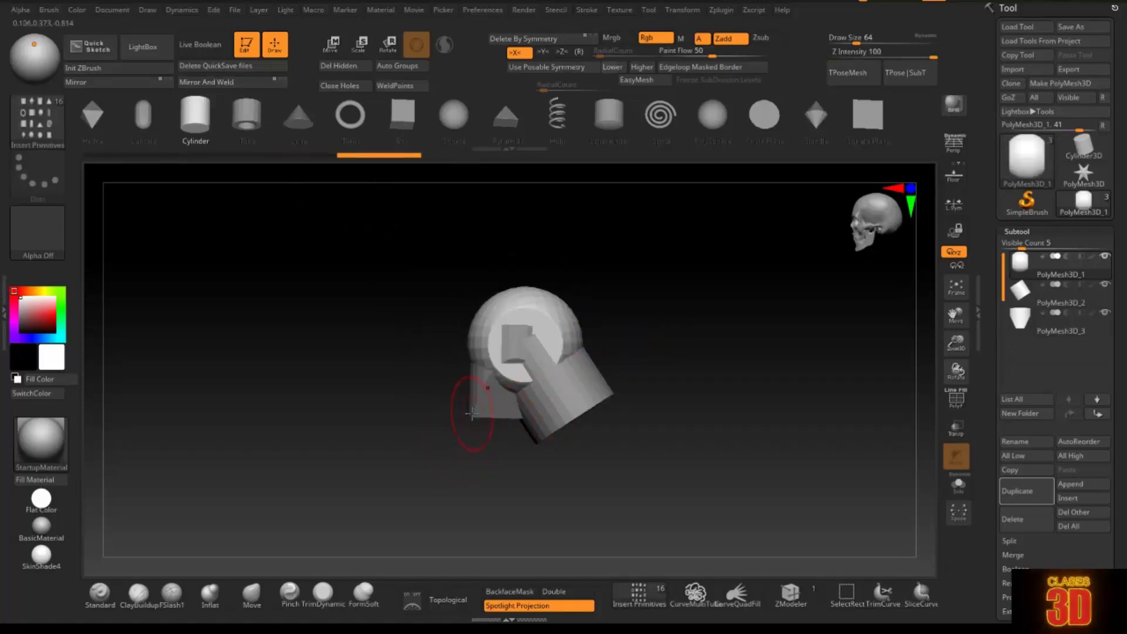
Trim the PolyMesh3D_3 lower shell along a 45-degree diagonal curve, then face the front
{"action": "left_click", "coordinate": [100, 592]}
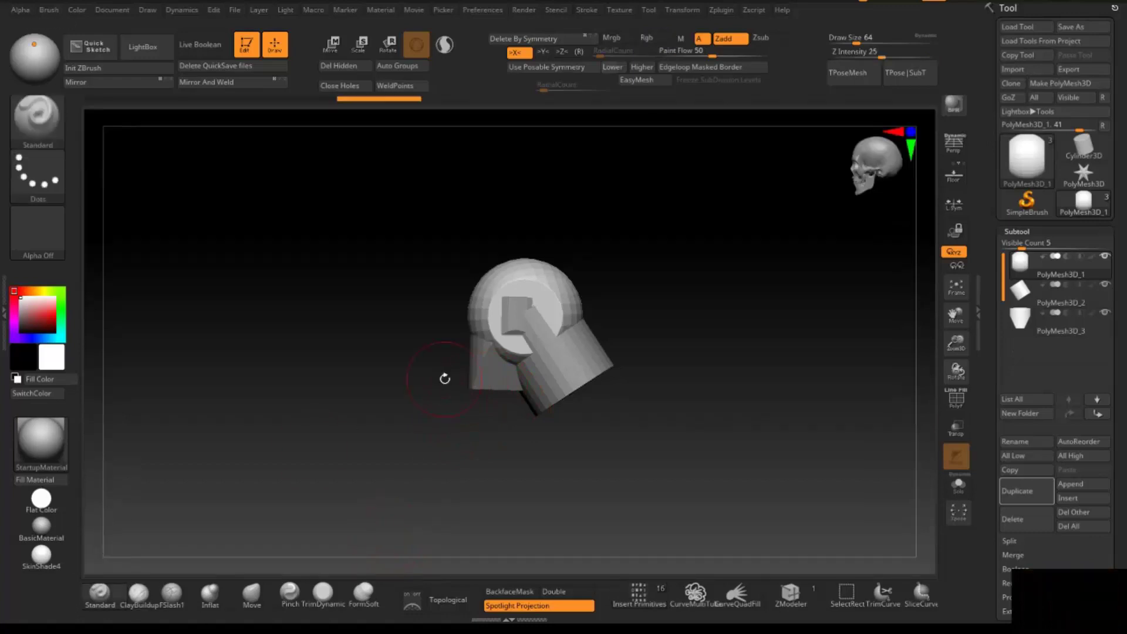
{"action": "left_click", "coordinate": [477, 382], "text": "alt"}
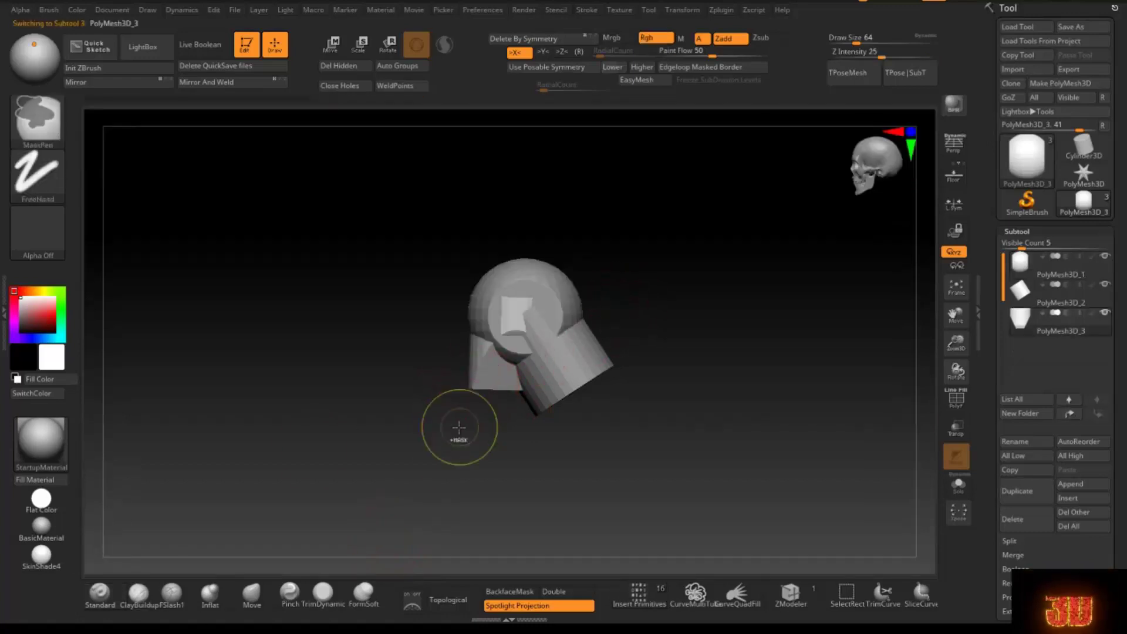
{"action": "left_click_drag", "start_coordinate": [433, 440], "coordinate": [594, 287], "text": "ctrl+shift"}
{"action": "mouse_move", "coordinate": [428, 446]}
{"action": "left_mouse_down", "text": "ctrl+shift"}
{"action": "mouse_move", "coordinate": [502, 364]}
{"action": "mouse_move", "coordinate": [481, 412]}
{"action": "mouse_move", "coordinate": [498, 383]}
{"action": "left_mouse_up", "text": "ctrl+shift"}
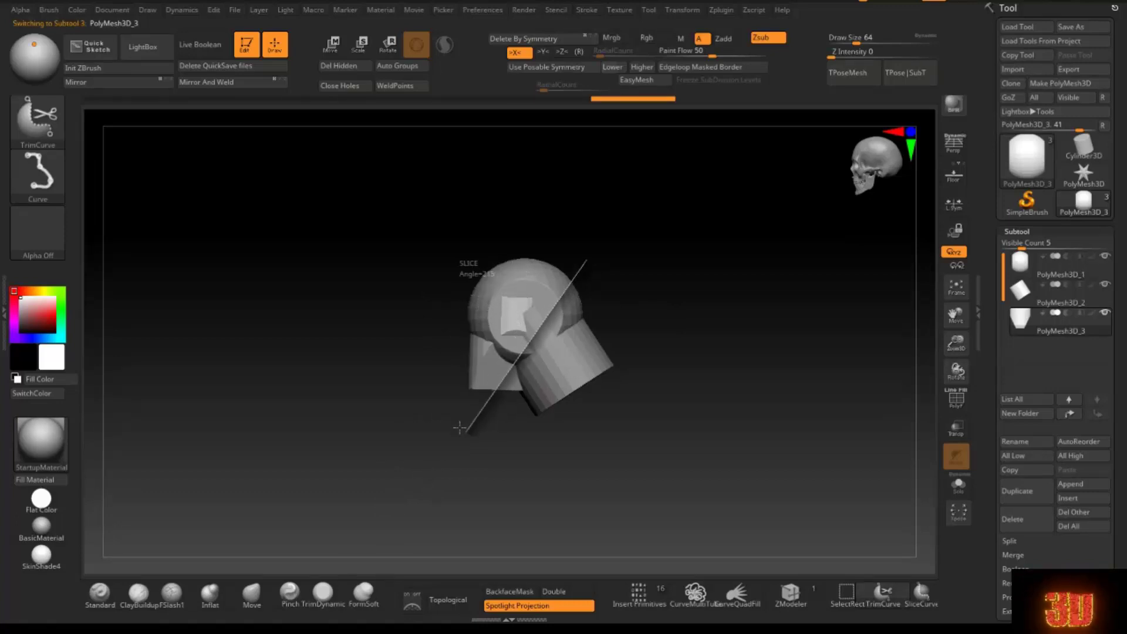
{"action": "left_click_drag", "start_coordinate": [460, 428], "coordinate": [464, 423], "text": "ctrl+shift"}
{"action": "mouse_move", "coordinate": [672, 347]}
{"action": "left_mouse_down"}
{"action": "mouse_move", "coordinate": [755, 323]}
{"action": "mouse_move", "coordinate": [785, 328]}
{"action": "mouse_move", "coordinate": [733, 316]}
{"action": "left_mouse_up"}
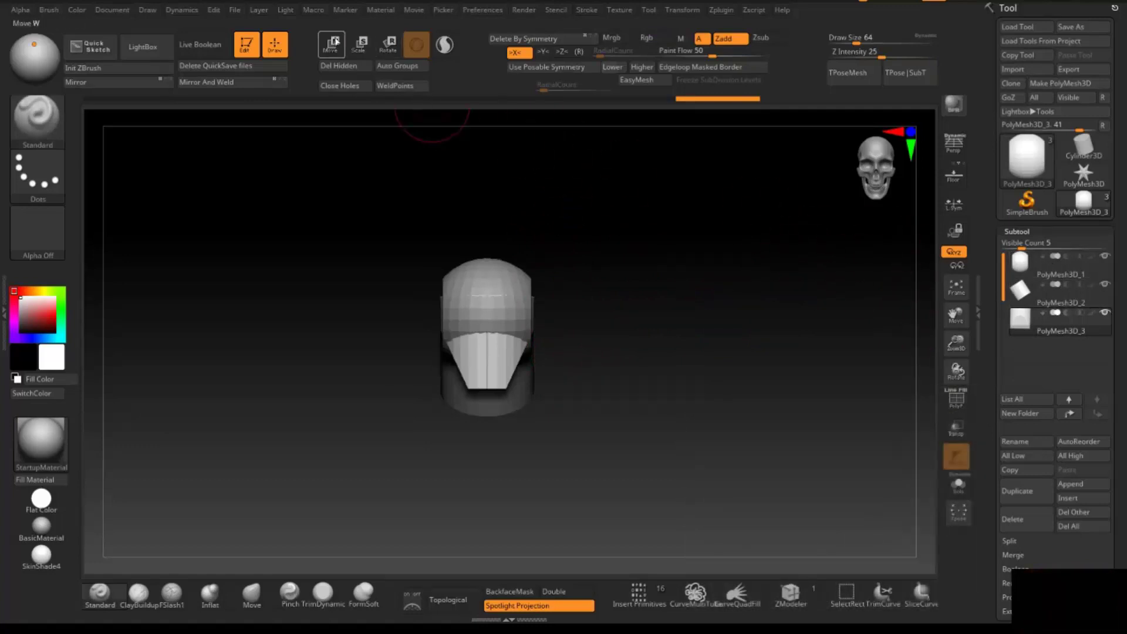
Move PolyMesh3D_3 up the subtool list and slightly enlarge the faceplate with the gizmo
{"action": "left_click", "coordinate": [332, 44]}
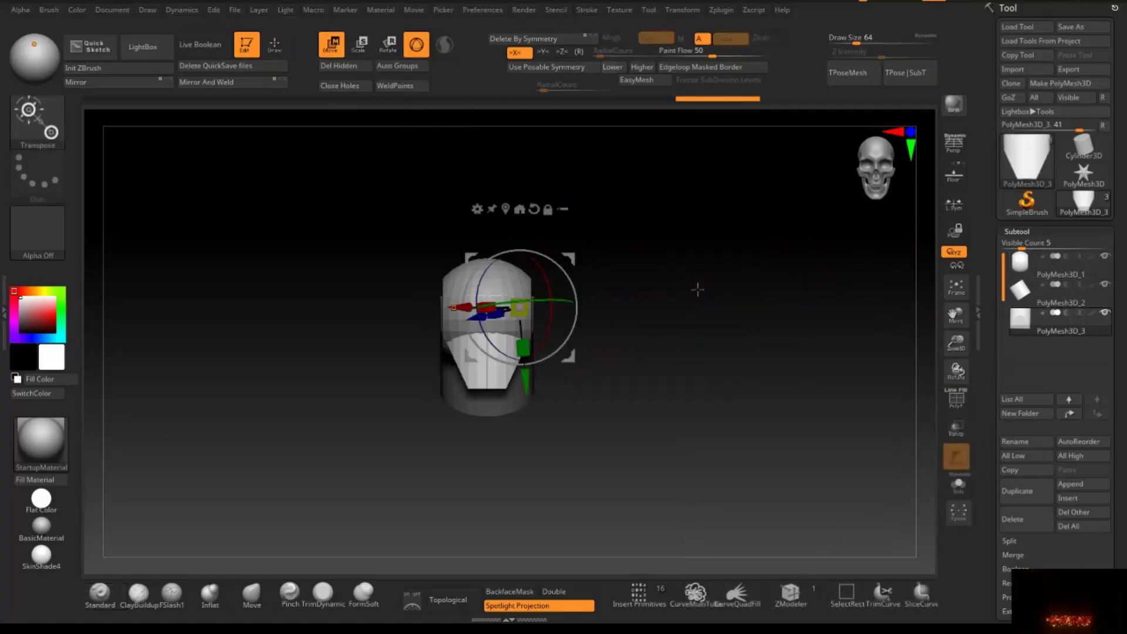
{"action": "left_click", "coordinate": [1031, 289]}
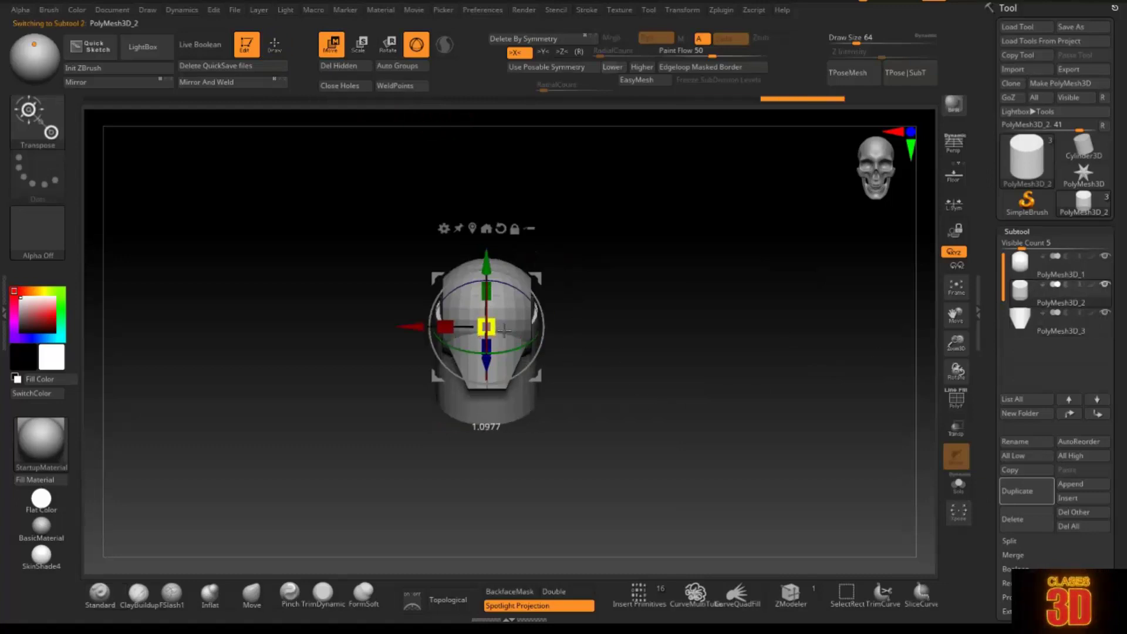
{"action": "left_click", "coordinate": [1030, 323]}
{"action": "left_click", "coordinate": [1069, 414]}
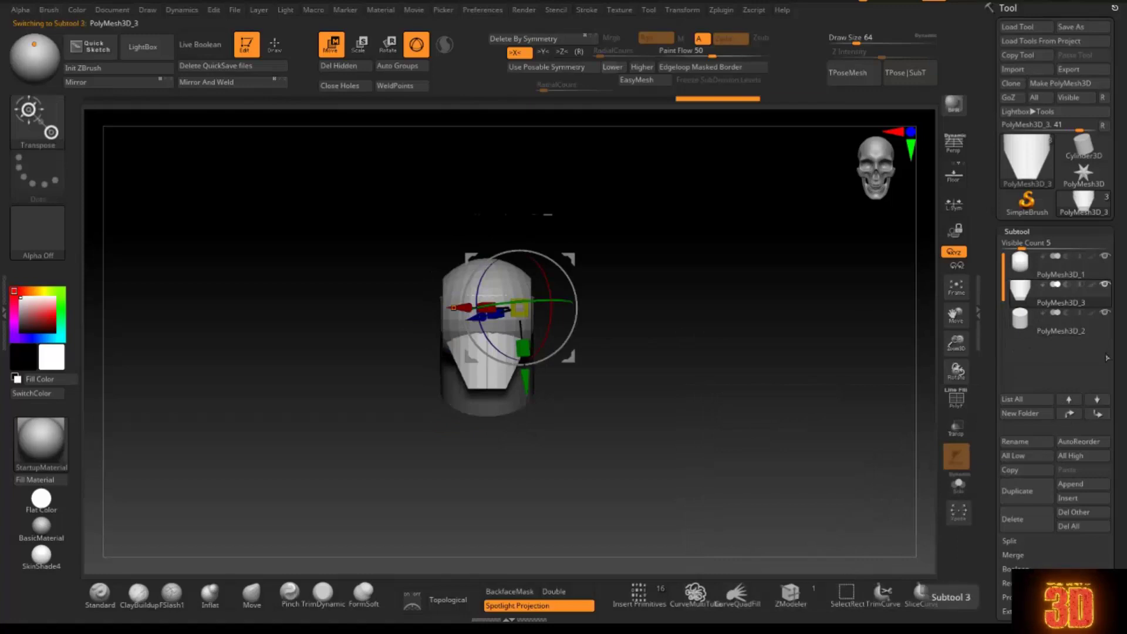
{"action": "left_click_drag", "start_coordinate": [520, 307], "coordinate": [528, 320]}
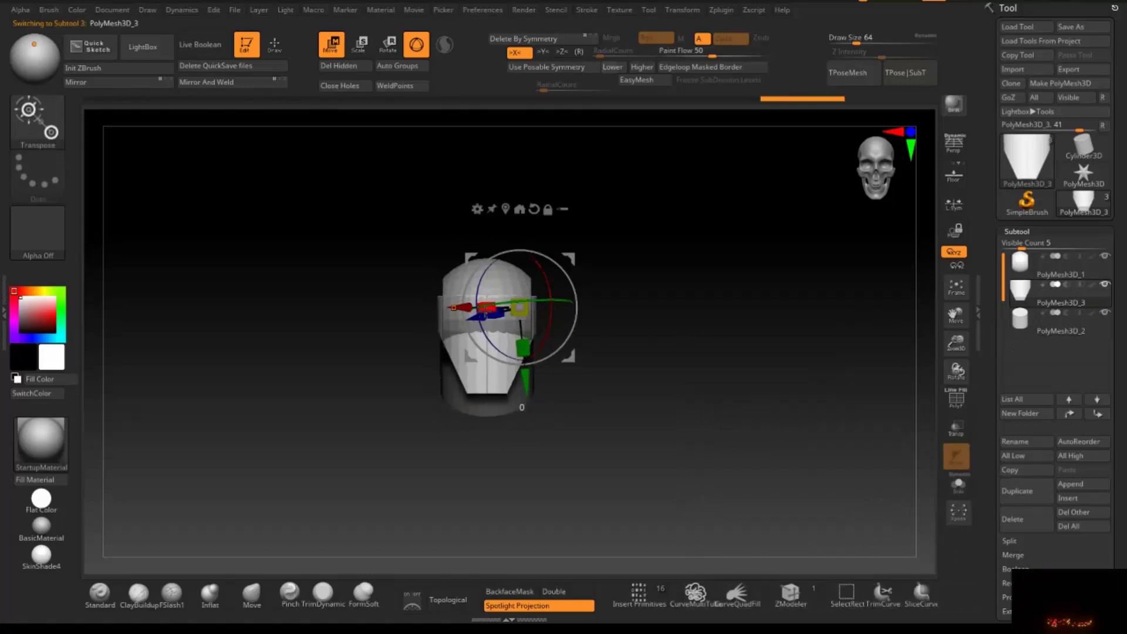
{"action": "left_click_drag", "start_coordinate": [486, 312], "coordinate": [492, 315]}
{"action": "left_click_drag", "start_coordinate": [614, 335], "coordinate": [675, 385]}
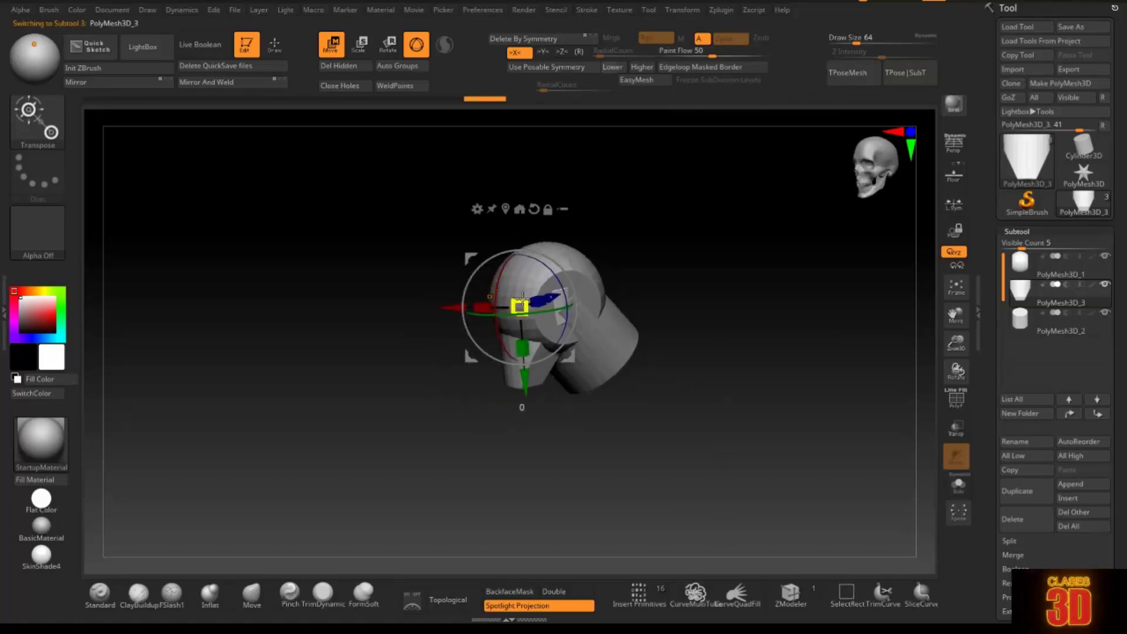
{"action": "left_click_drag", "start_coordinate": [522, 296], "coordinate": [525, 294]}
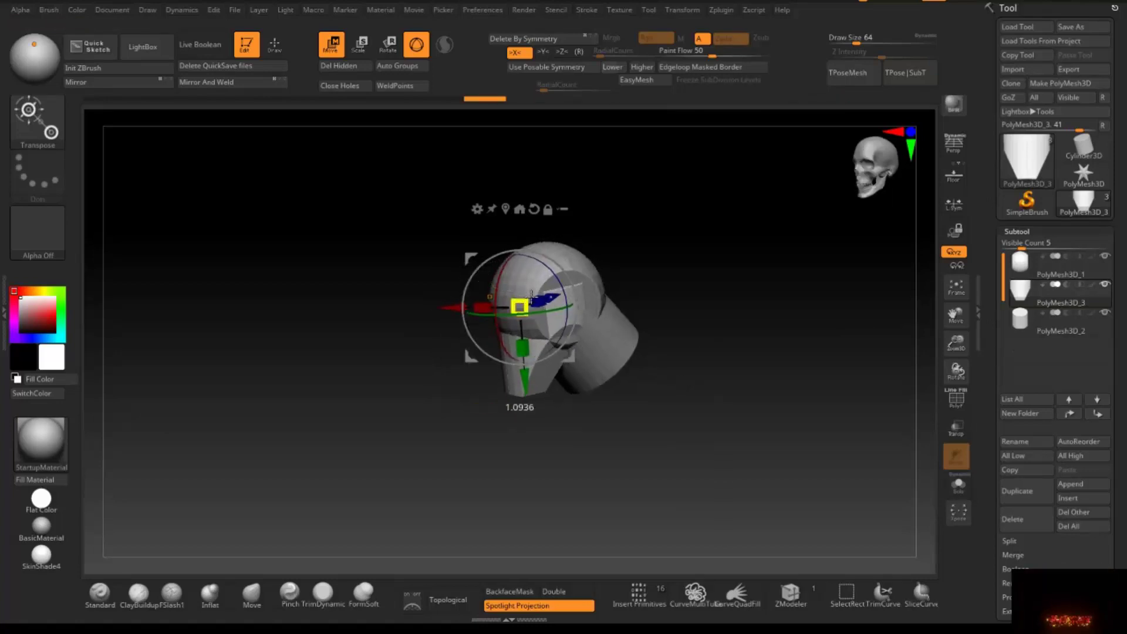
{"action": "left_click_drag", "start_coordinate": [730, 284], "coordinate": [755, 267], "text": "shift"}
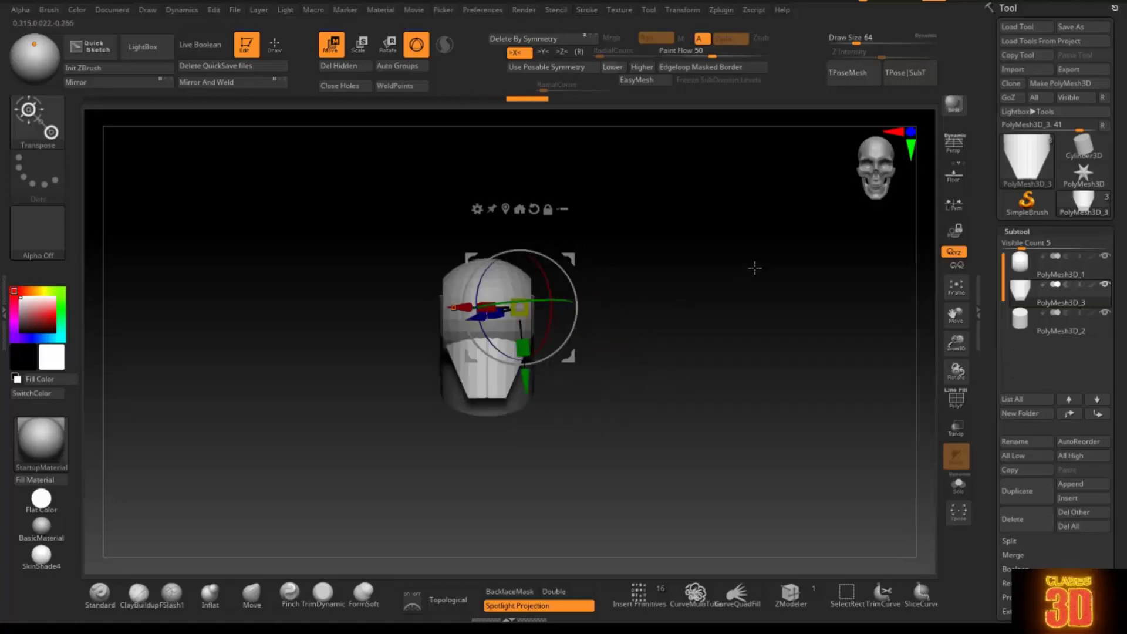
{"action": "left_click", "coordinate": [274, 45]}
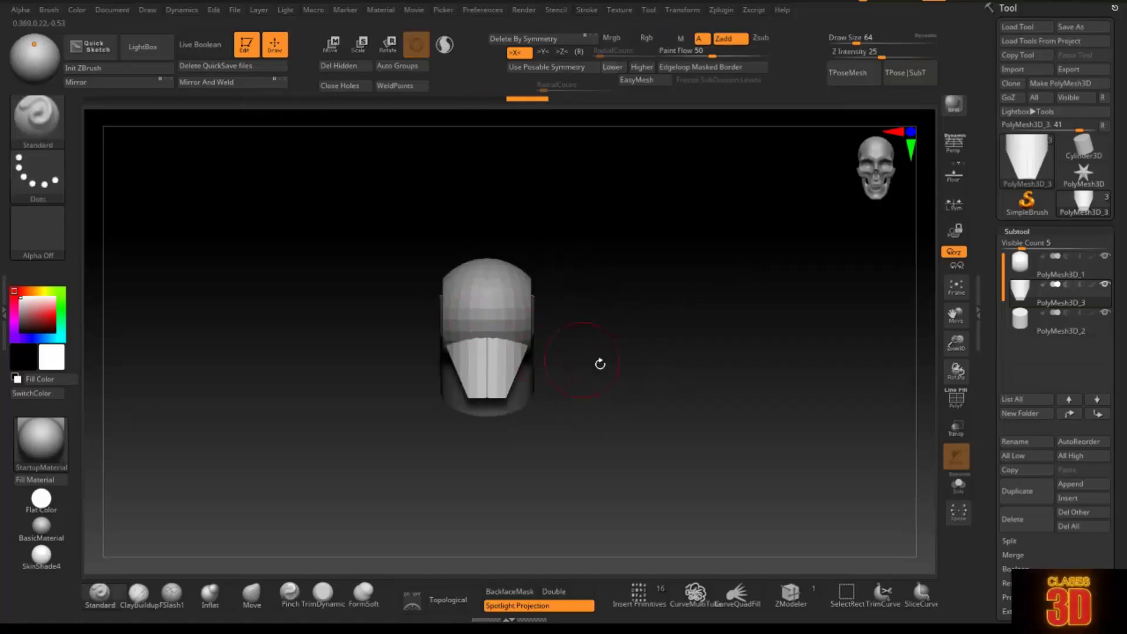
Select the Move brush and set its Draw Size to 108
{"action": "mouse_move", "coordinate": [698, 378]}
{"action": "left_mouse_down"}
{"action": "mouse_move", "coordinate": [684, 377]}
{"action": "mouse_move", "coordinate": [701, 368]}
{"action": "mouse_move", "coordinate": [665, 369]}
{"action": "mouse_move", "coordinate": [678, 365]}
{"action": "left_mouse_up"}
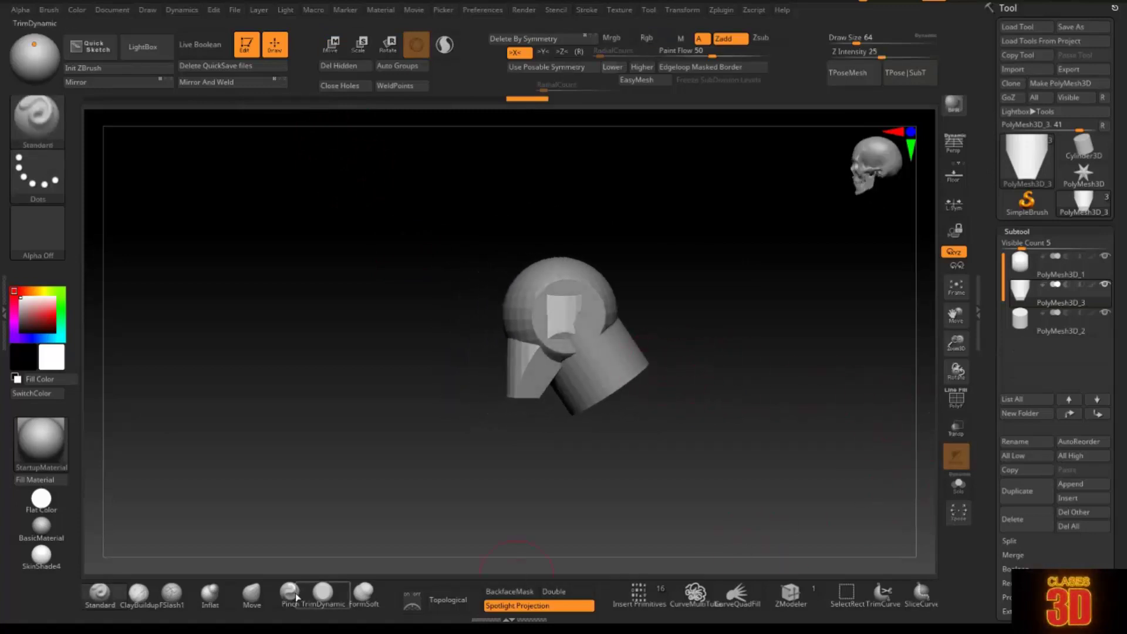
{"action": "left_click", "coordinate": [249, 602]}
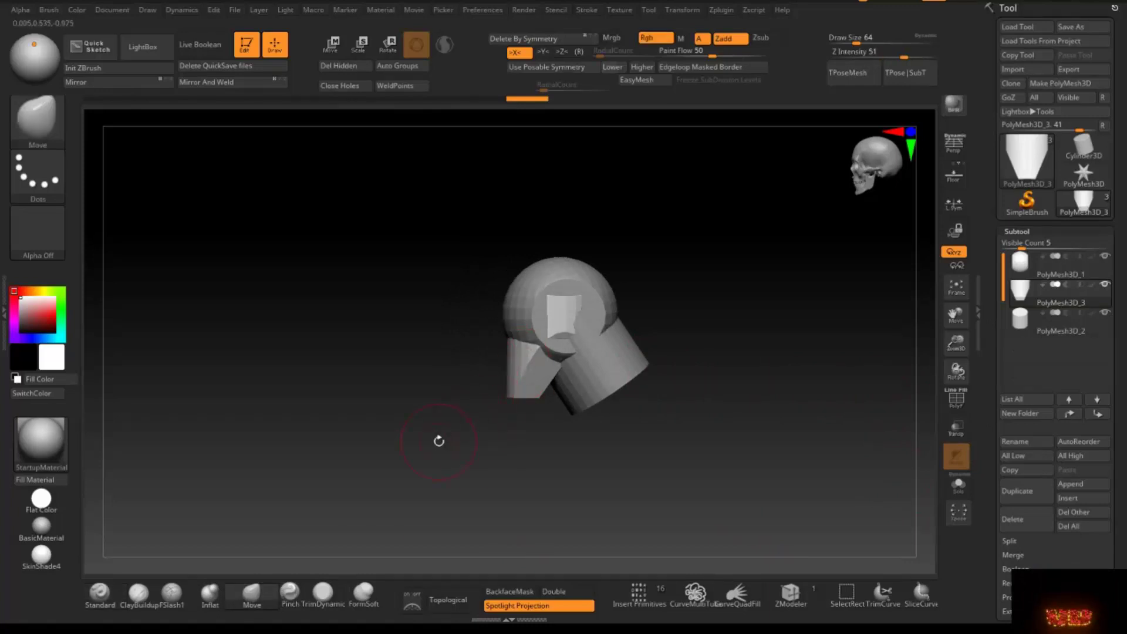
{"action": "left_click_drag", "start_coordinate": [439, 441], "coordinate": [487, 472], "text": "shift"}
{"action": "key", "text": "s"}
{"action": "left_click_drag", "start_coordinate": [563, 315], "coordinate": [644, 330]}
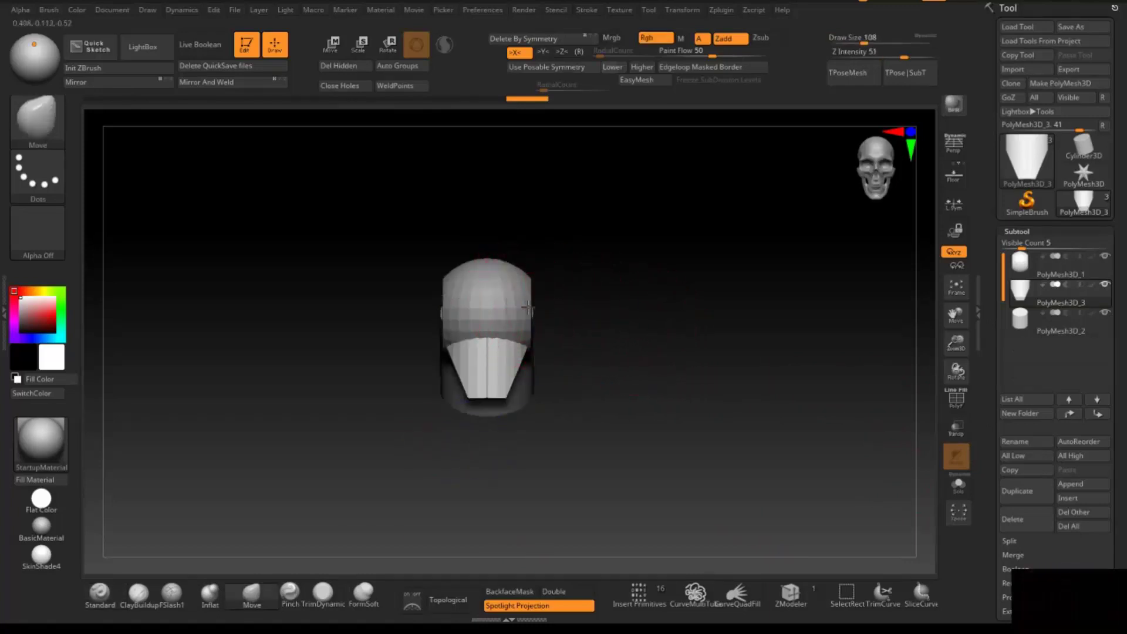
{"action": "left_click_drag", "start_coordinate": [576, 317], "coordinate": [482, 324]}
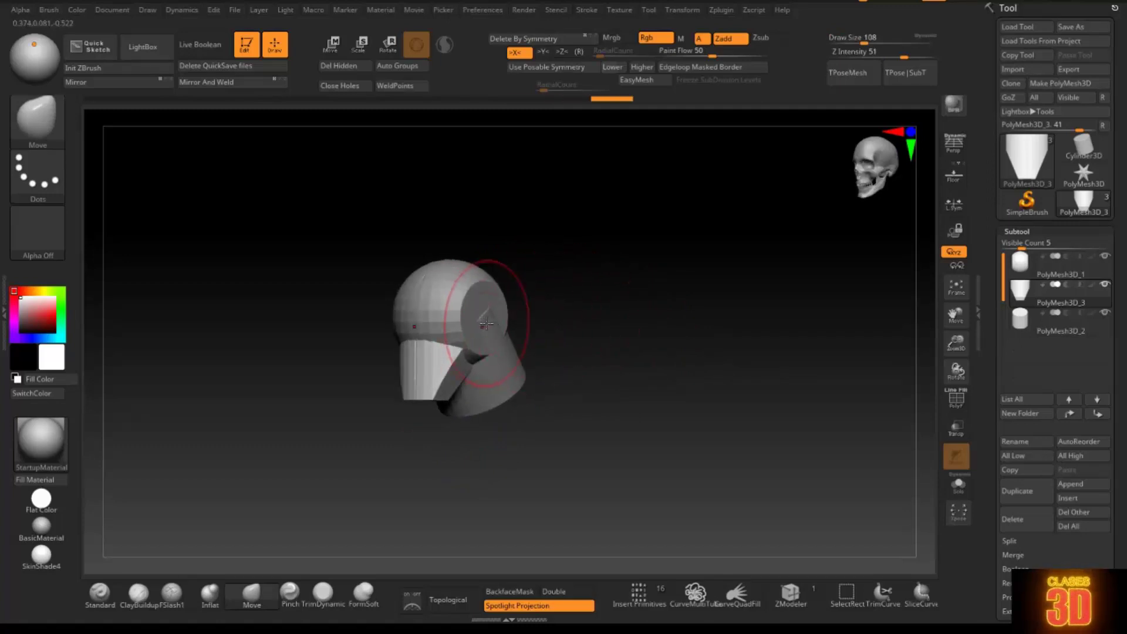
Pull the faceplate shell's top edge upward to meet the helmet dome
{"action": "left_click", "coordinate": [489, 298], "text": "alt"}
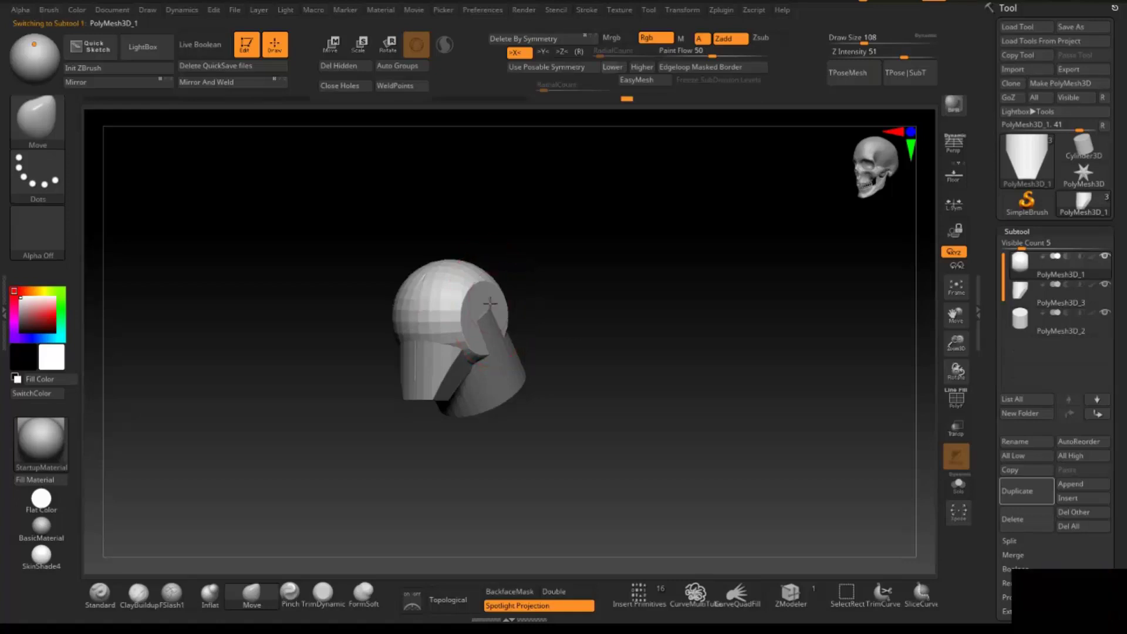
{"action": "left_click_drag", "start_coordinate": [544, 301], "coordinate": [582, 303], "text": "shift"}
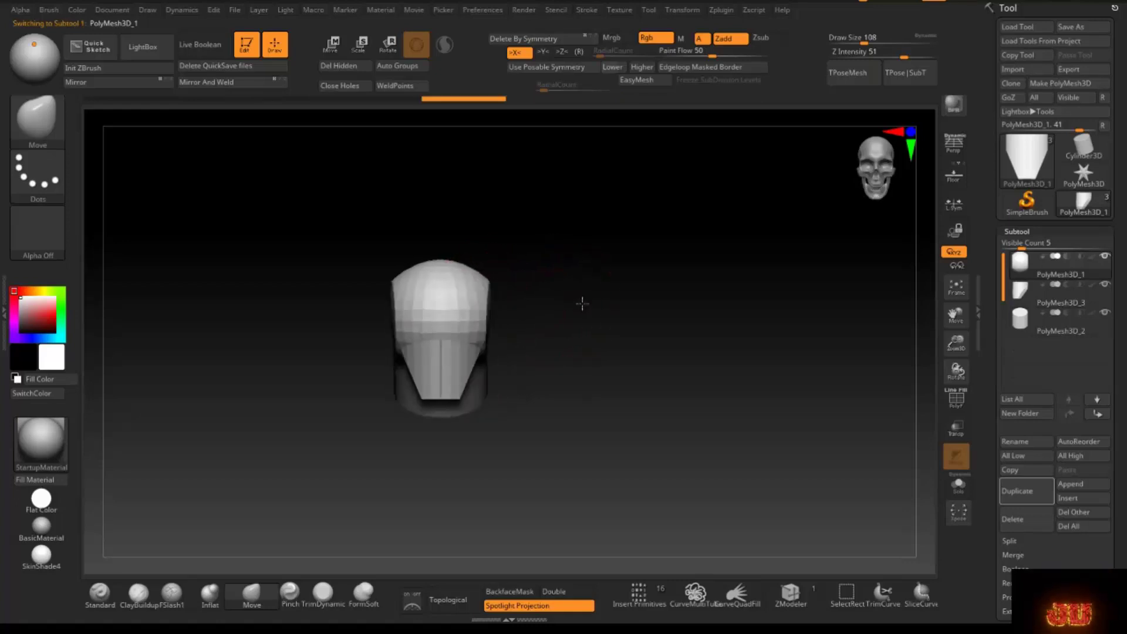
{"action": "left_click", "coordinate": [458, 380], "text": "alt"}
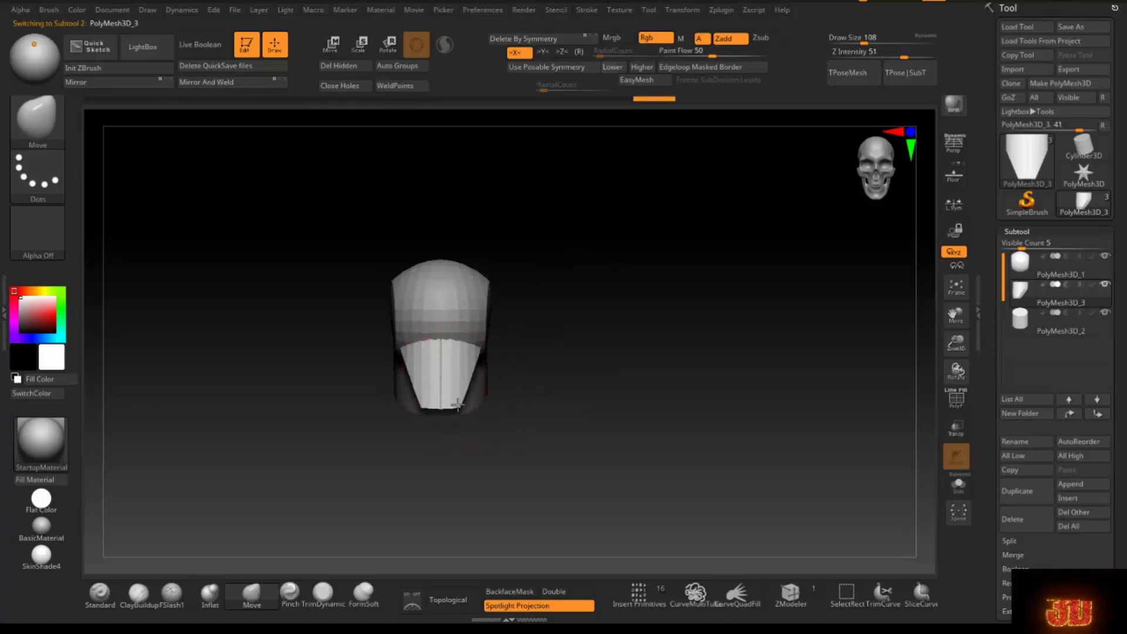
{"action": "mouse_move", "coordinate": [466, 340]}
{"action": "left_mouse_down"}
{"action": "mouse_move", "coordinate": [475, 326]}
{"action": "mouse_move", "coordinate": [586, 327]}
{"action": "left_mouse_up"}
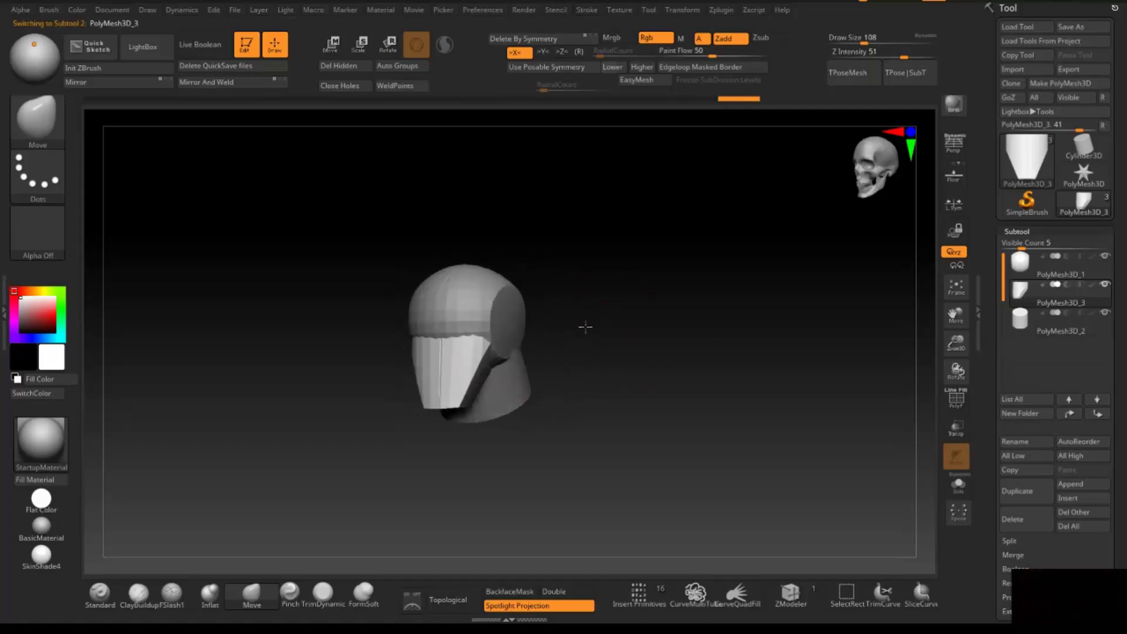
{"action": "left_click", "coordinate": [1080, 485]}
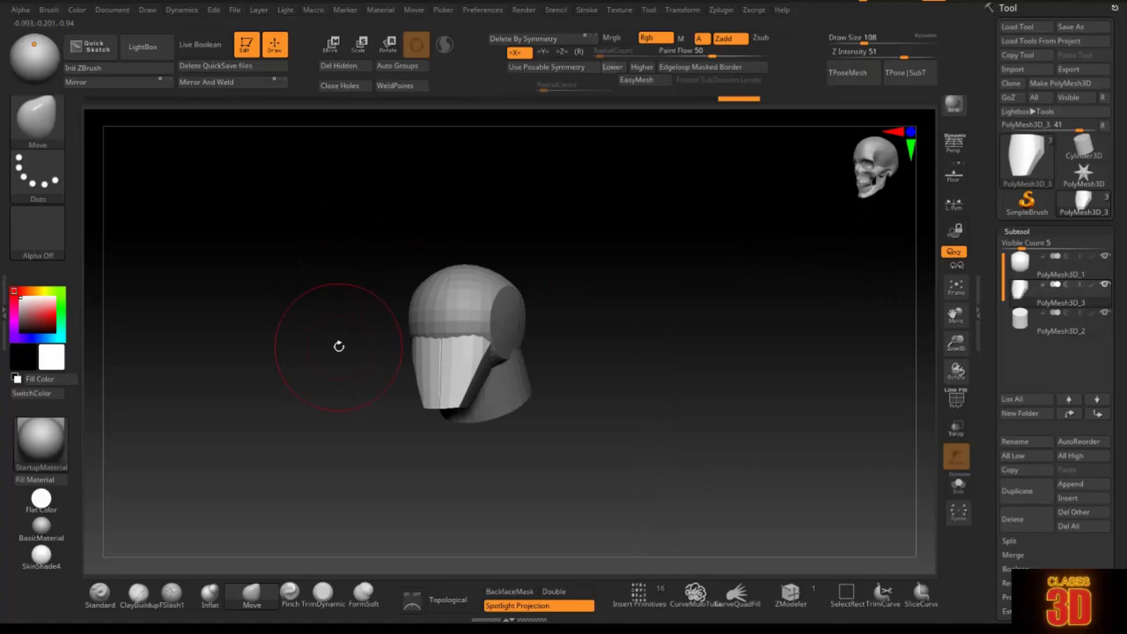
{"action": "left_click_drag", "start_coordinate": [336, 355], "coordinate": [358, 363], "text": "shift"}
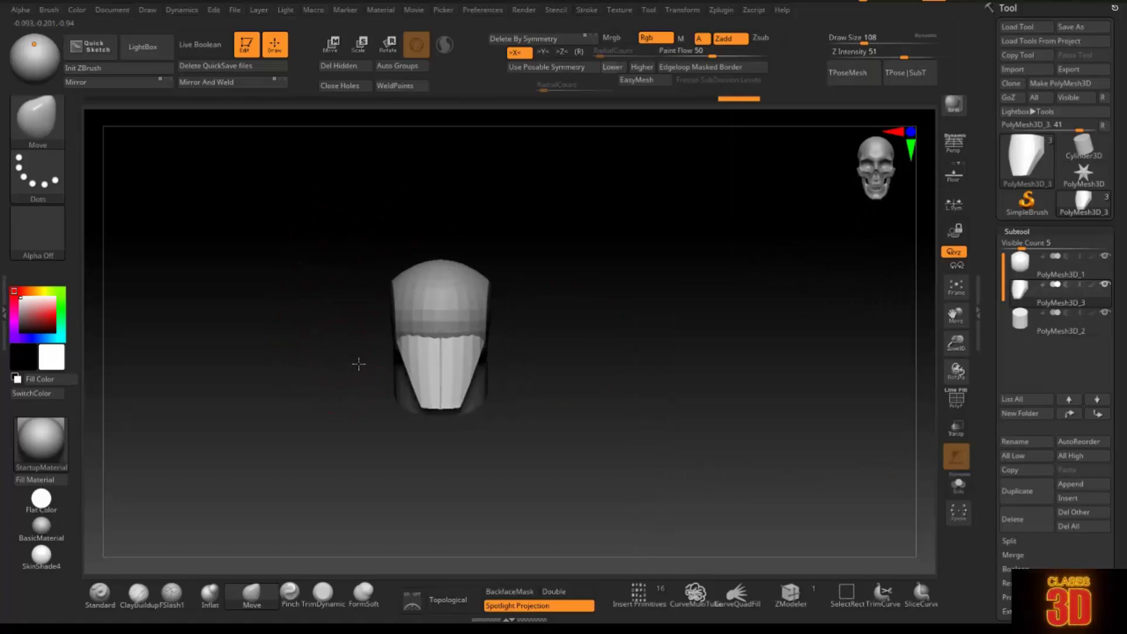
Insert a symmetric pair of sphere eyes and split them into subtool PolyMesh3D_4
{"action": "left_click", "coordinate": [649, 607]}
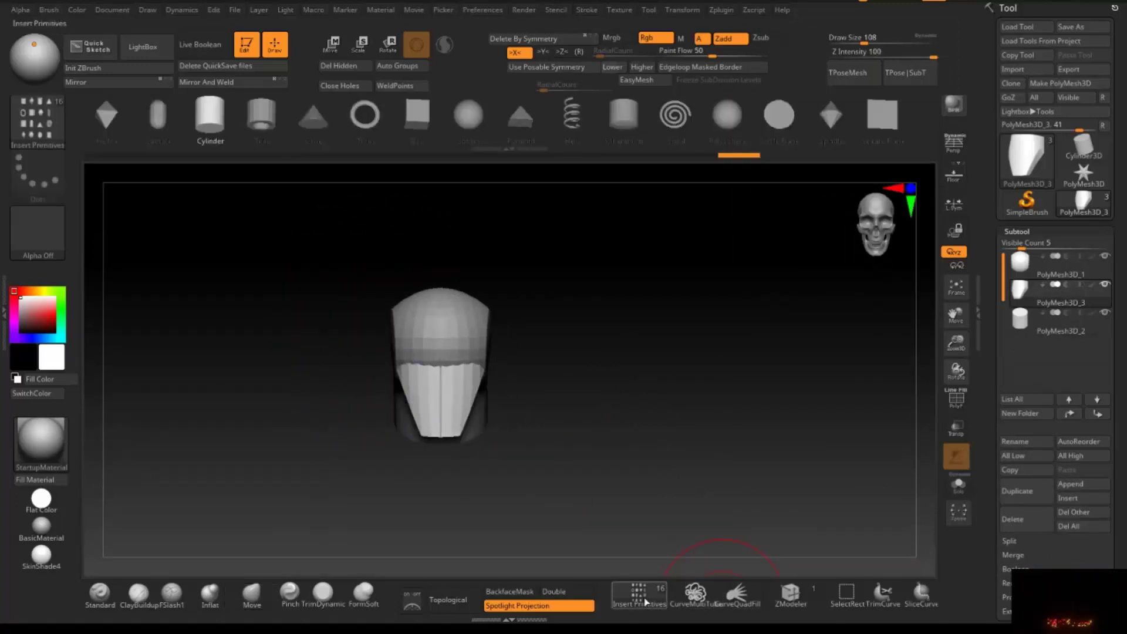
{"action": "left_click", "coordinate": [470, 123]}
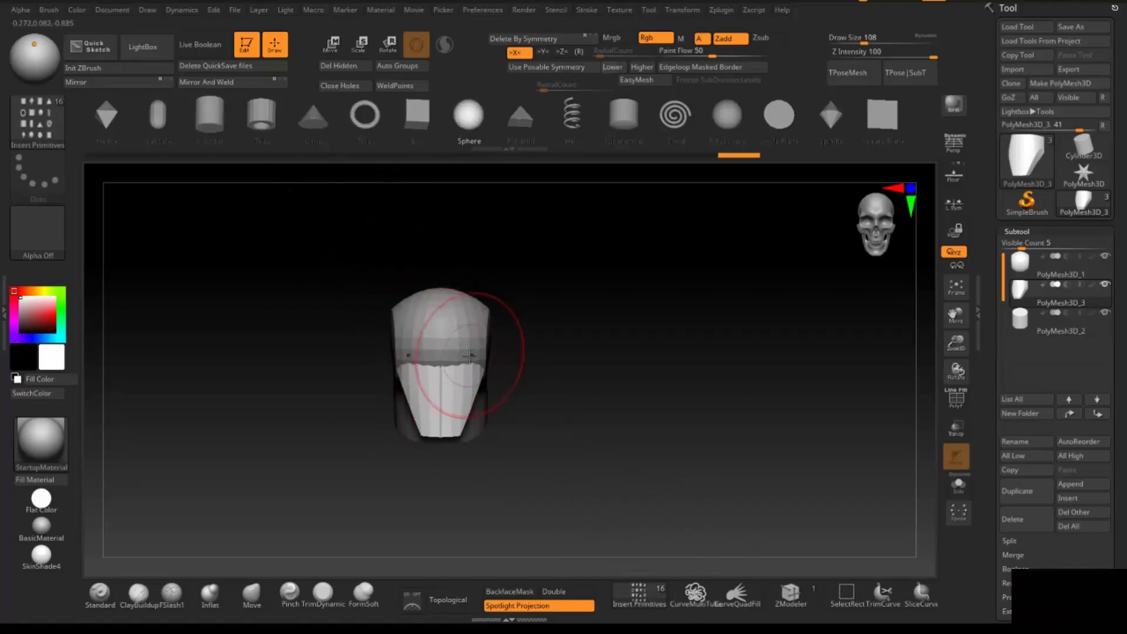
{"action": "left_click_drag", "start_coordinate": [468, 359], "coordinate": [496, 367]}
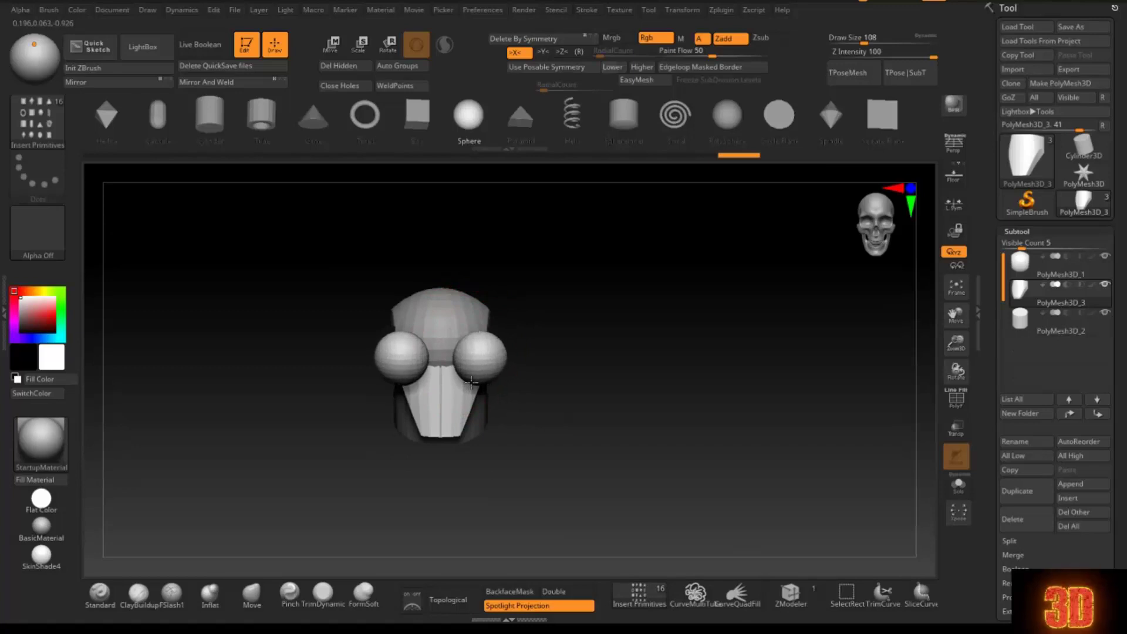
{"action": "left_click", "coordinate": [959, 405]}
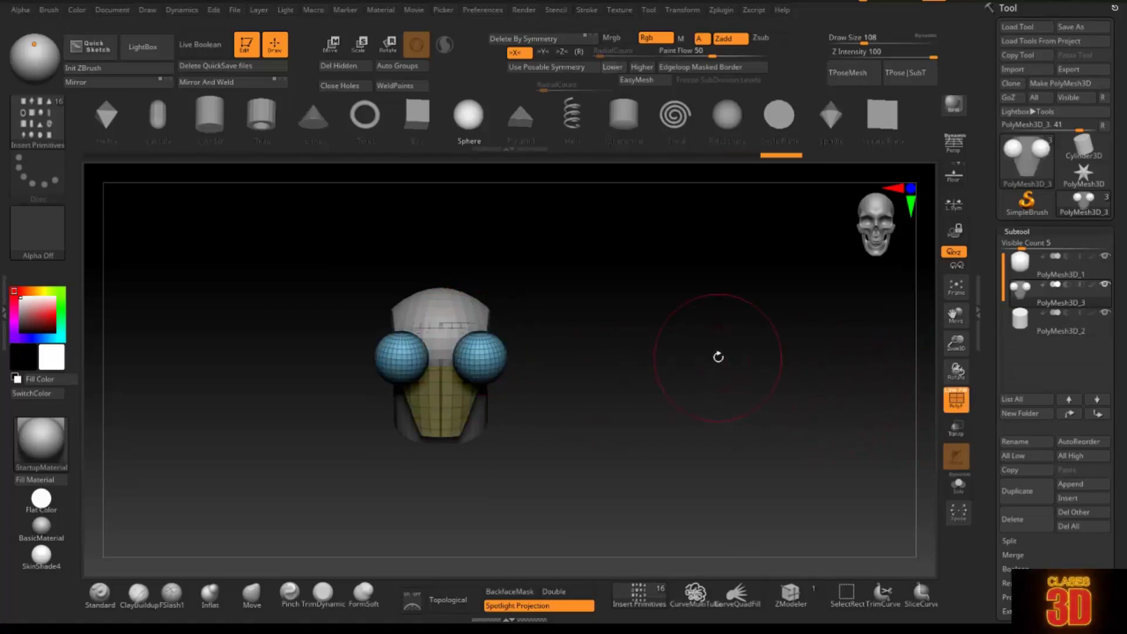
{"action": "left_click", "coordinate": [1011, 542]}
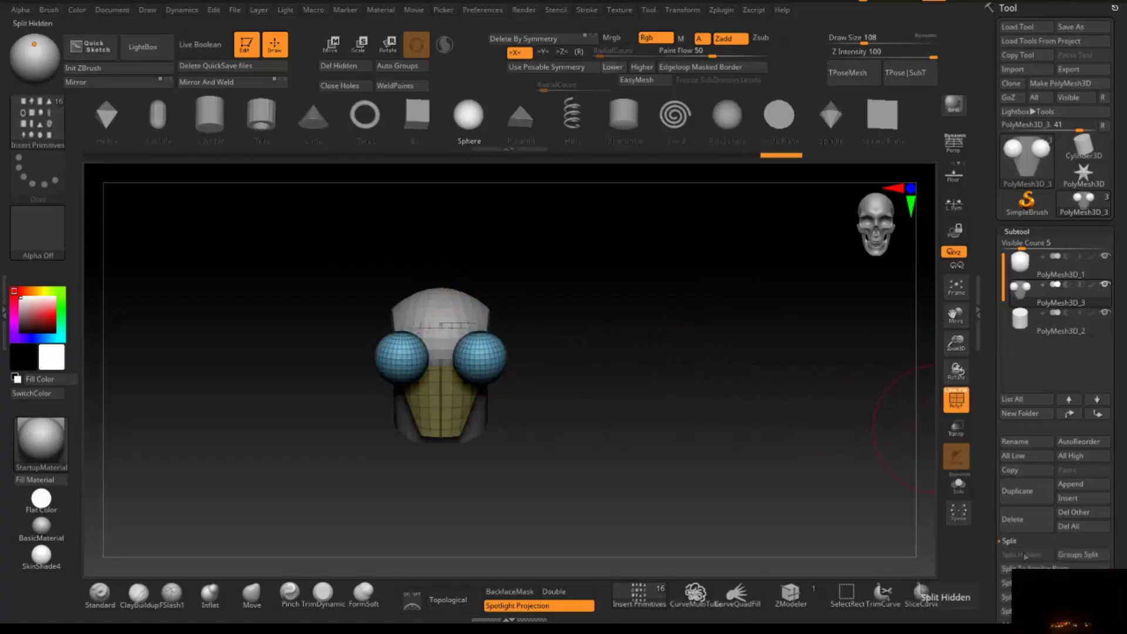
{"action": "left_click", "coordinate": [1016, 583]}
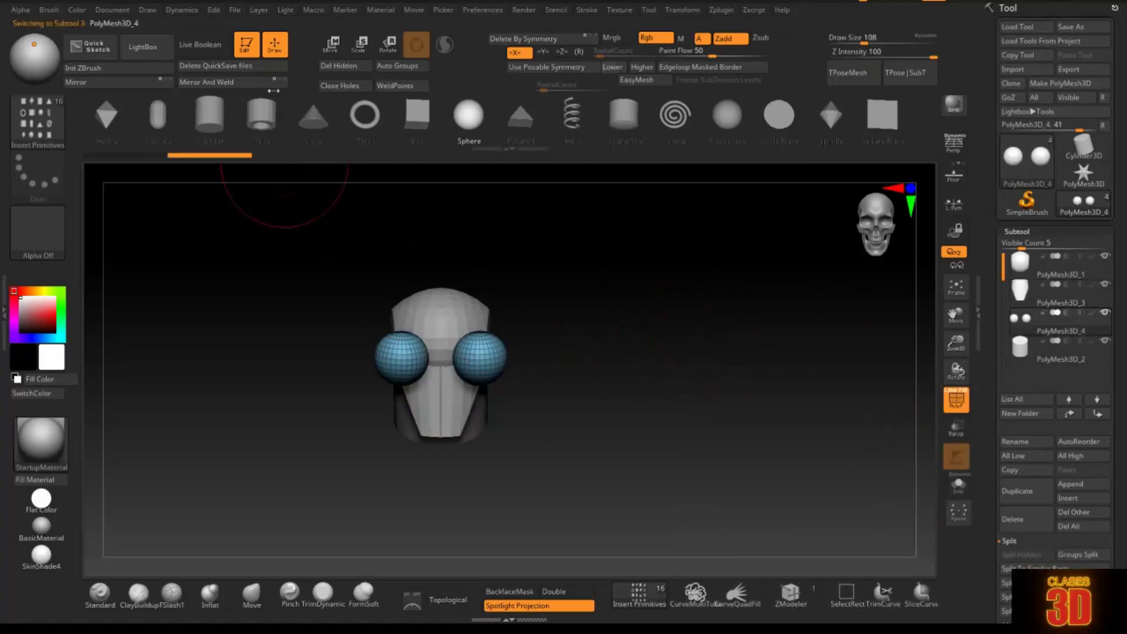
Rotate, raise and rescale the eye spheres so they sit centred at mid-head
{"action": "left_click", "coordinate": [331, 44]}
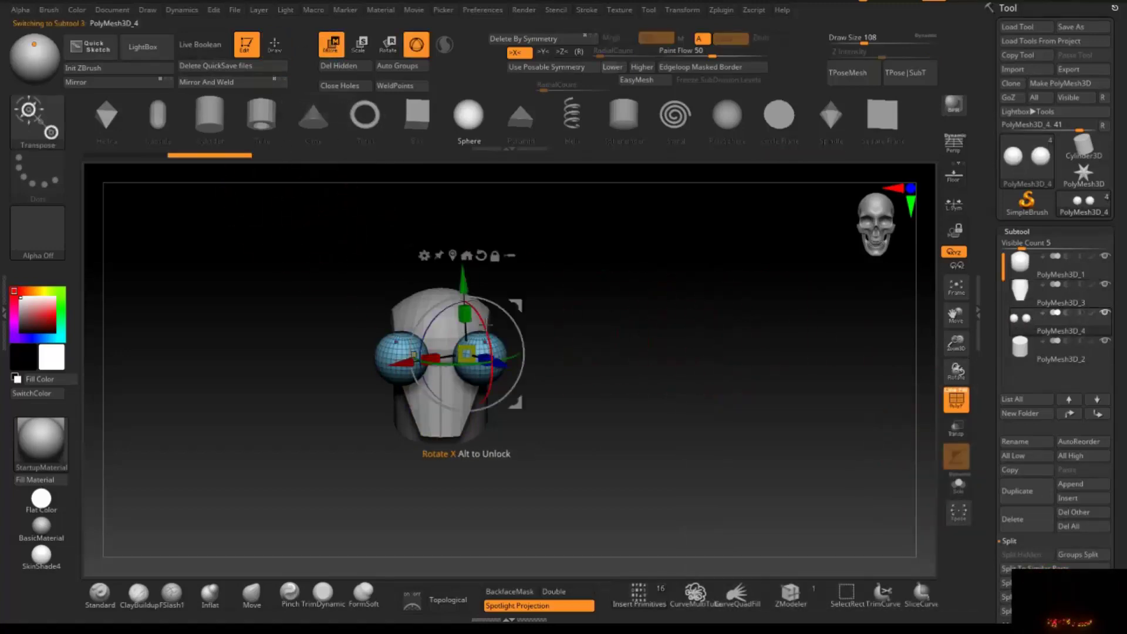
{"action": "left_click_drag", "start_coordinate": [487, 322], "coordinate": [454, 438]}
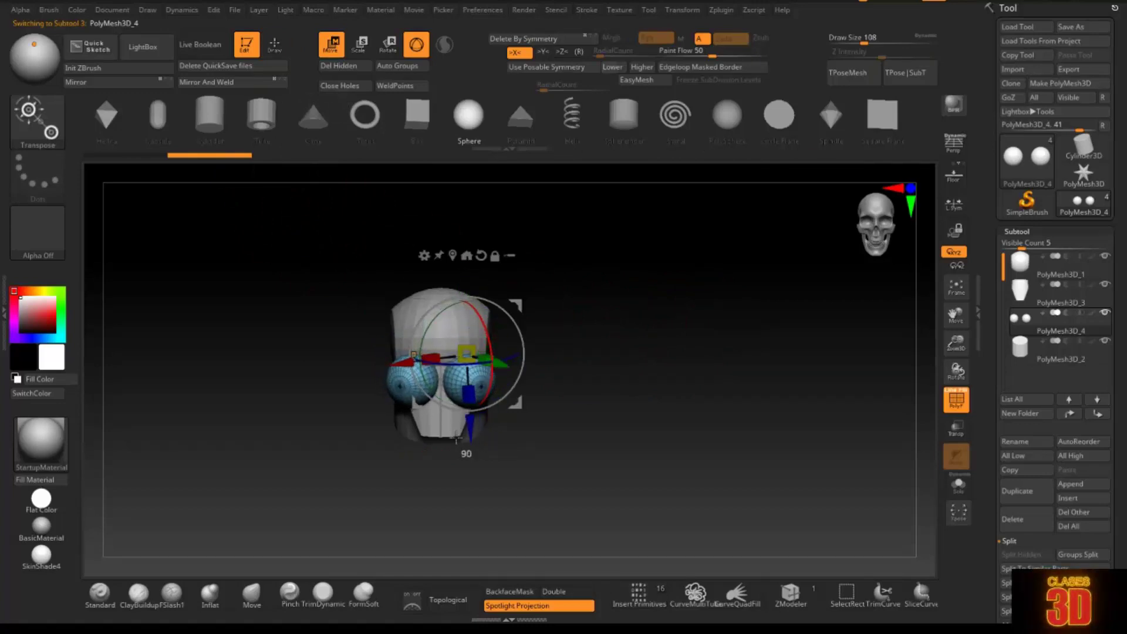
{"action": "left_click_drag", "start_coordinate": [475, 365], "coordinate": [453, 363]}
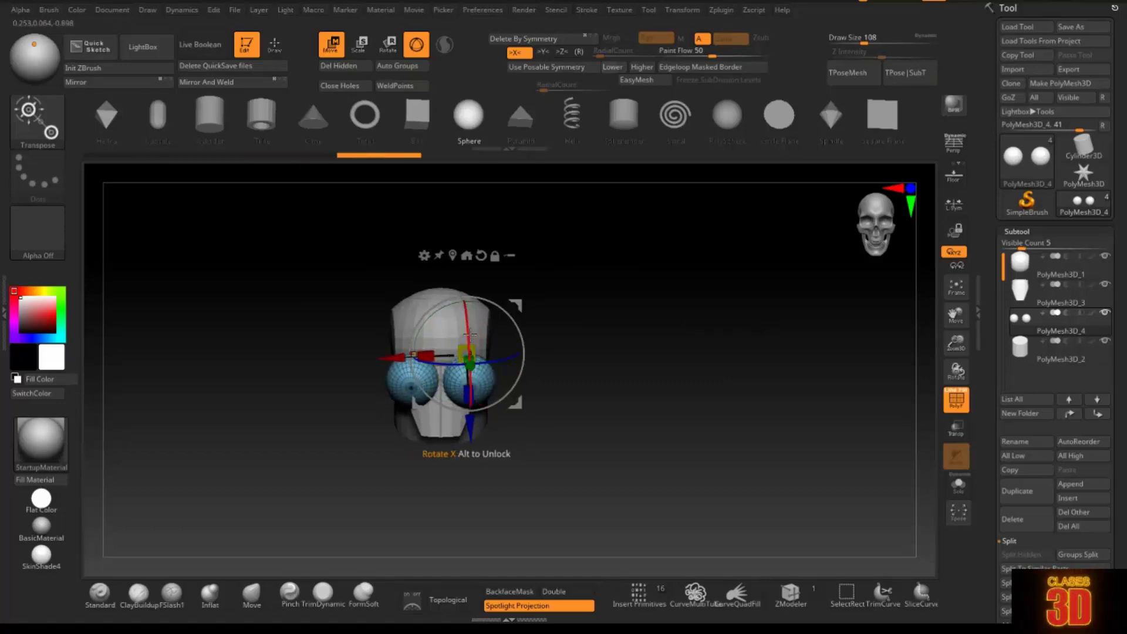
{"action": "left_click_drag", "start_coordinate": [473, 343], "coordinate": [468, 321]}
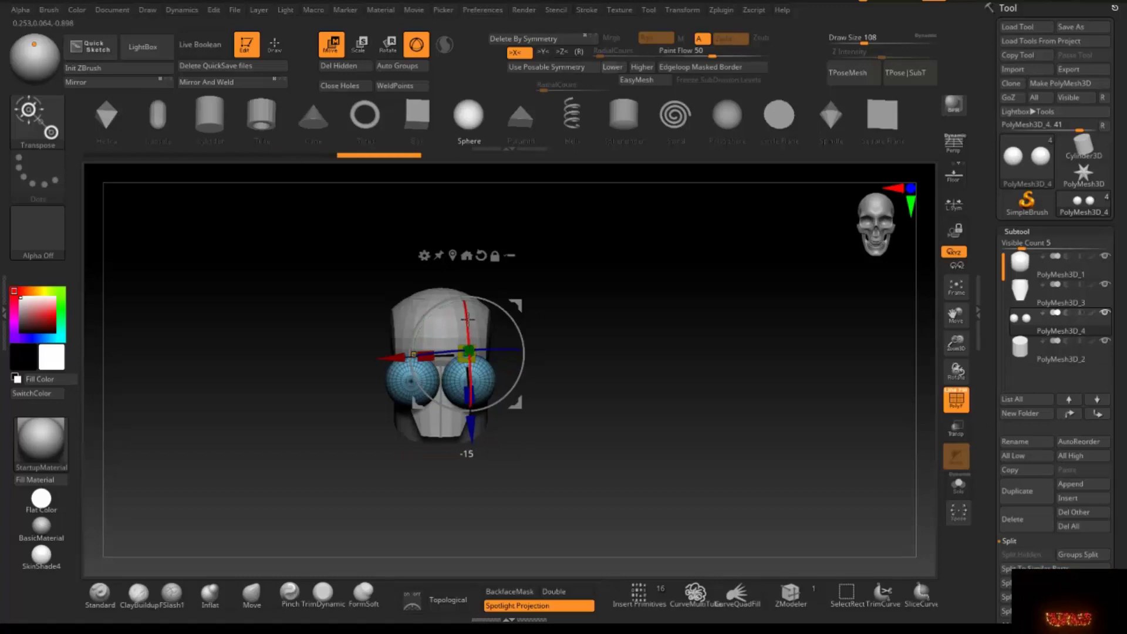
{"action": "left_click_drag", "start_coordinate": [517, 307], "coordinate": [524, 281]}
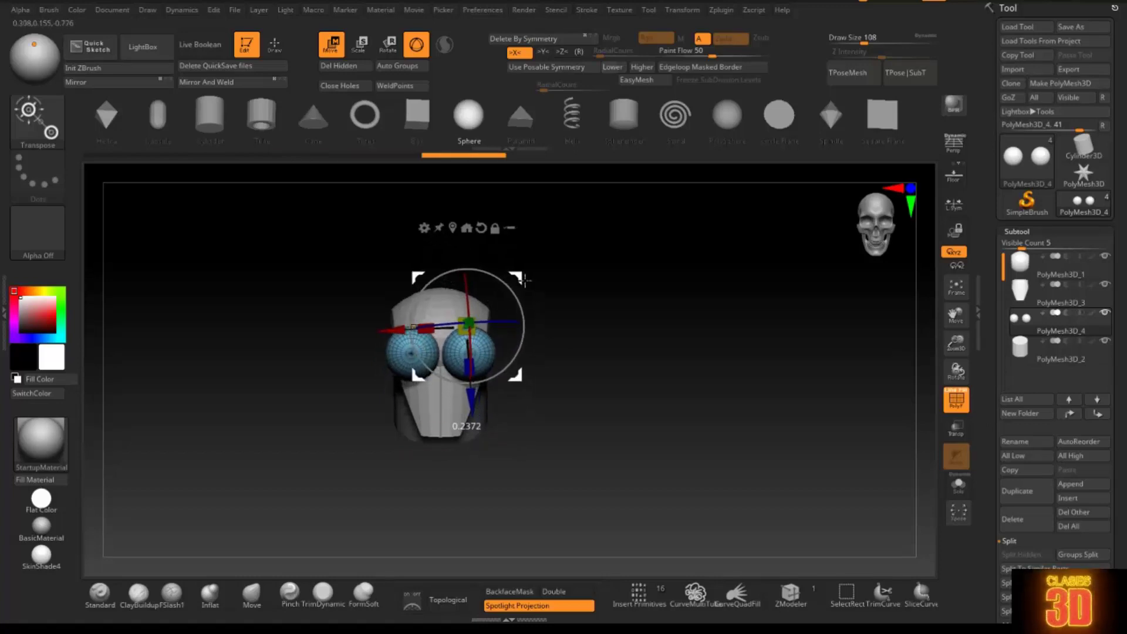
{"action": "left_click_drag", "start_coordinate": [468, 323], "coordinate": [432, 336]}
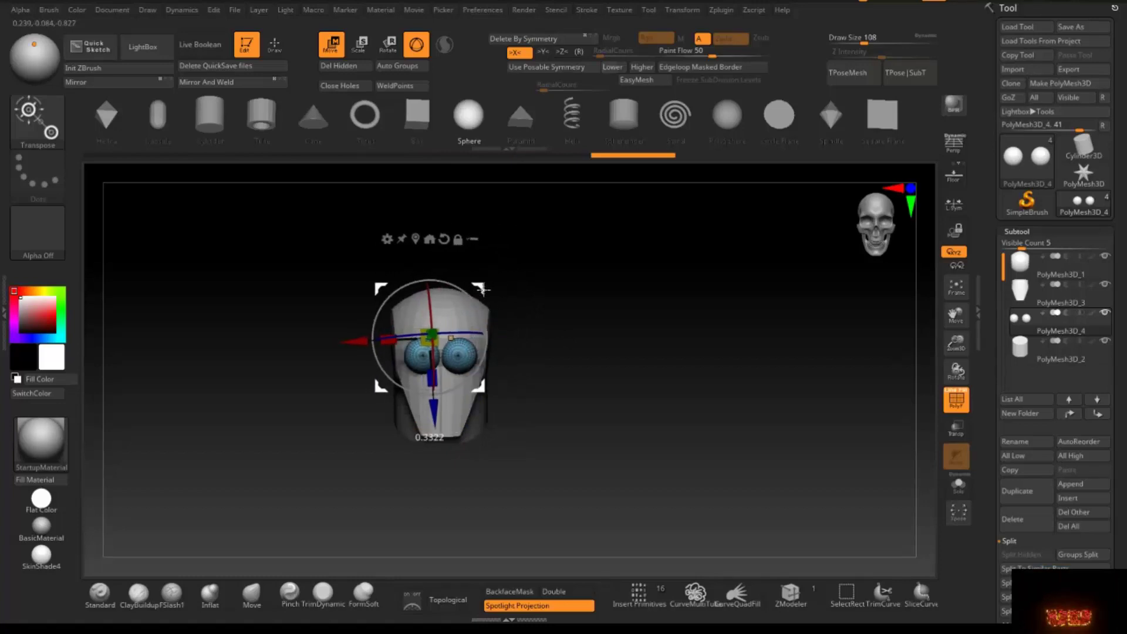
{"action": "left_click_drag", "start_coordinate": [649, 282], "coordinate": [707, 288]}
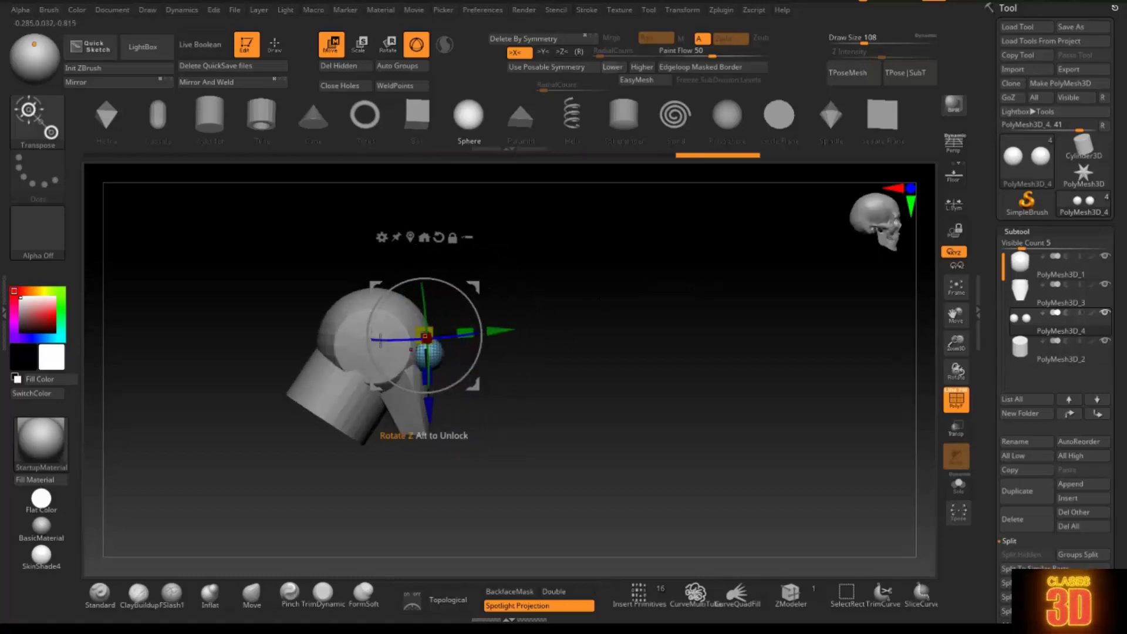
{"action": "left_click_drag", "start_coordinate": [500, 331], "coordinate": [484, 330]}
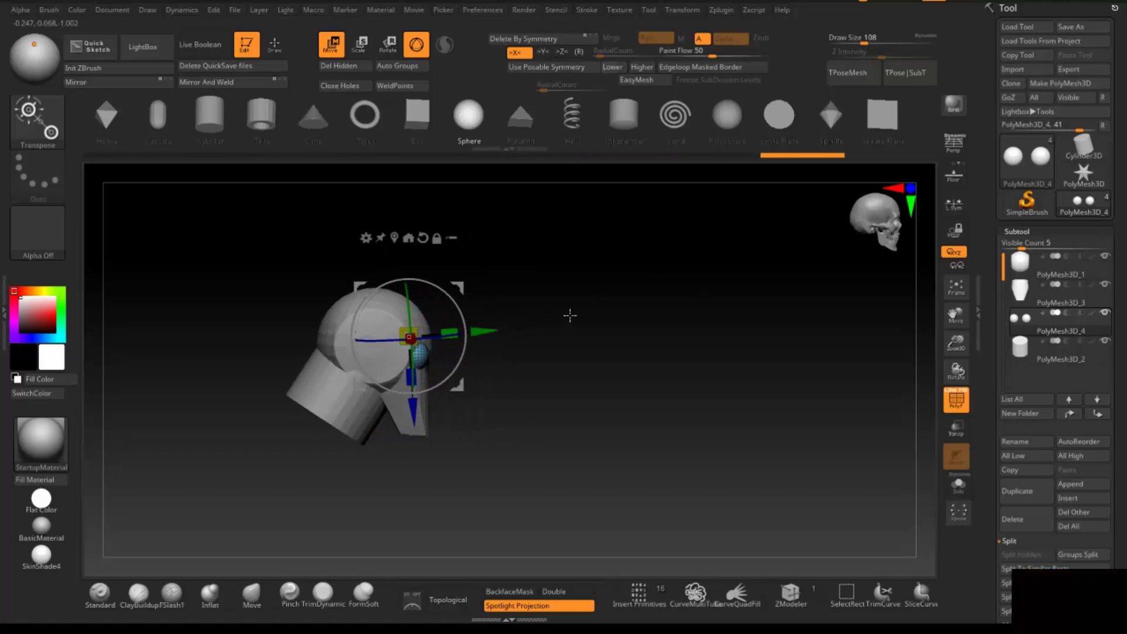
{"action": "mouse_move", "coordinate": [570, 315]}
{"action": "left_mouse_down"}
{"action": "mouse_move", "coordinate": [522, 313]}
{"action": "mouse_move", "coordinate": [535, 407]}
{"action": "left_mouse_up"}
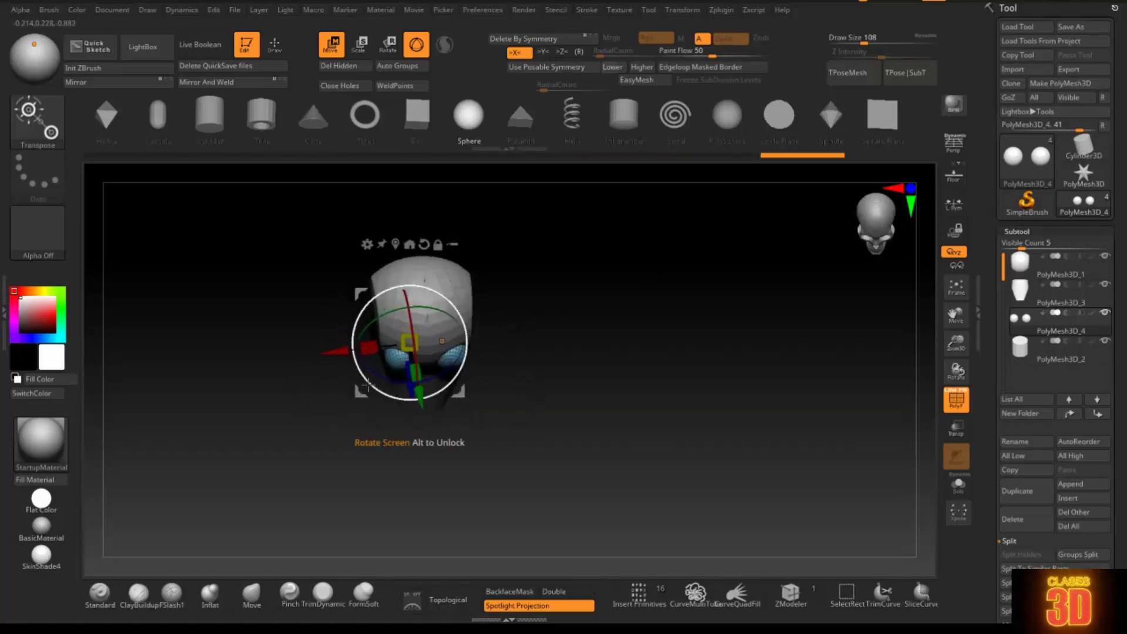
{"action": "left_click_drag", "start_coordinate": [335, 352], "coordinate": [341, 351]}
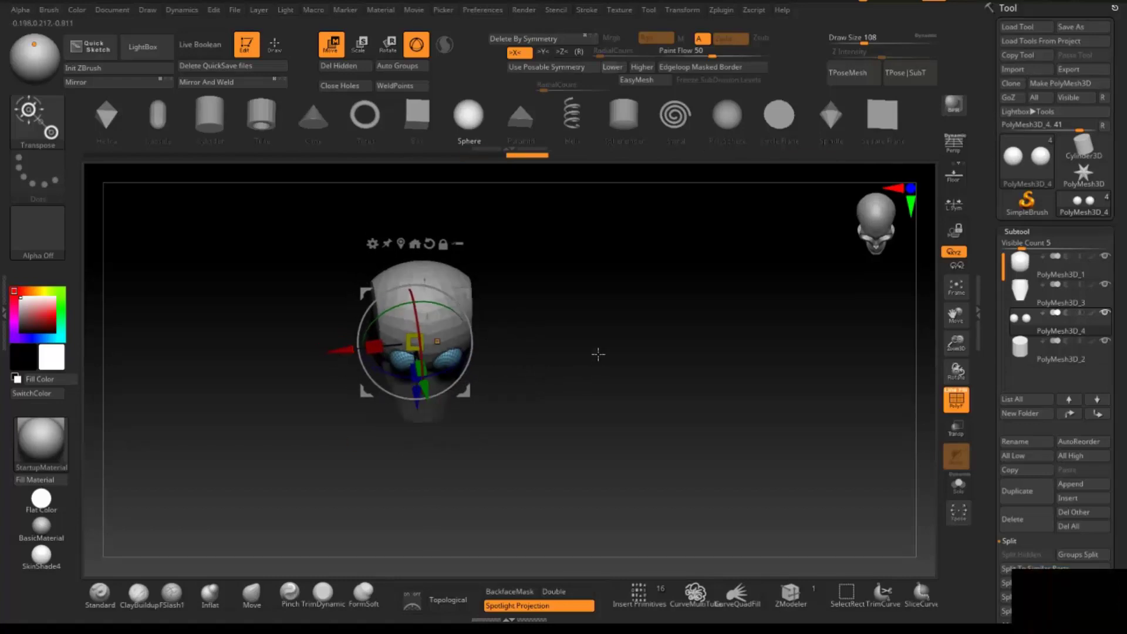
{"action": "left_click_drag", "start_coordinate": [598, 354], "coordinate": [599, 317]}
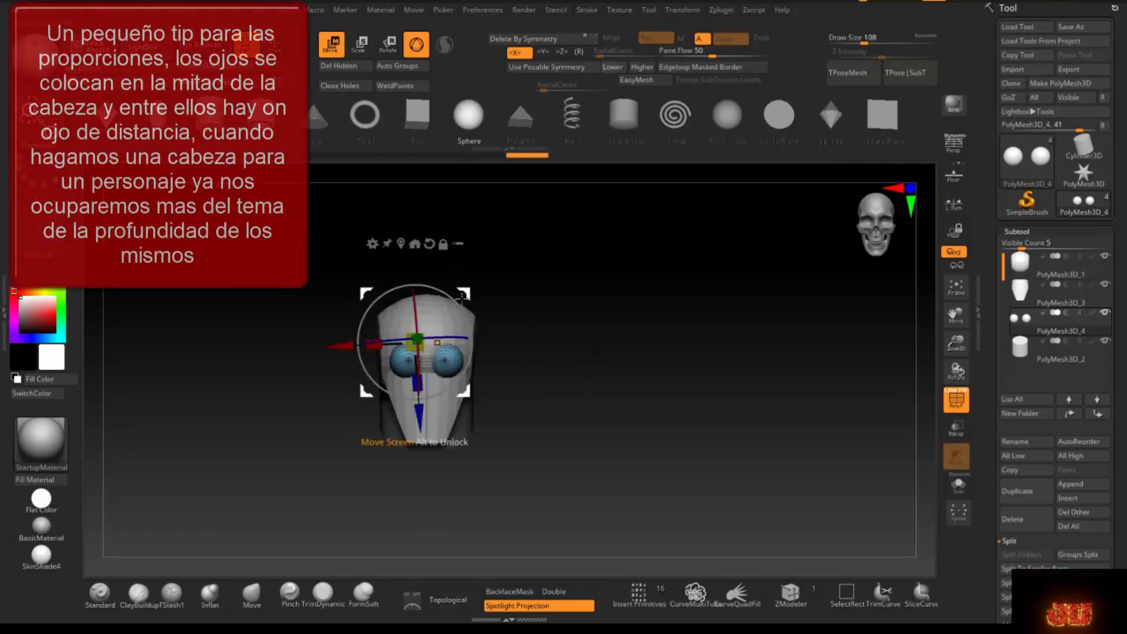
{"action": "left_click_drag", "start_coordinate": [463, 296], "coordinate": [461, 293]}
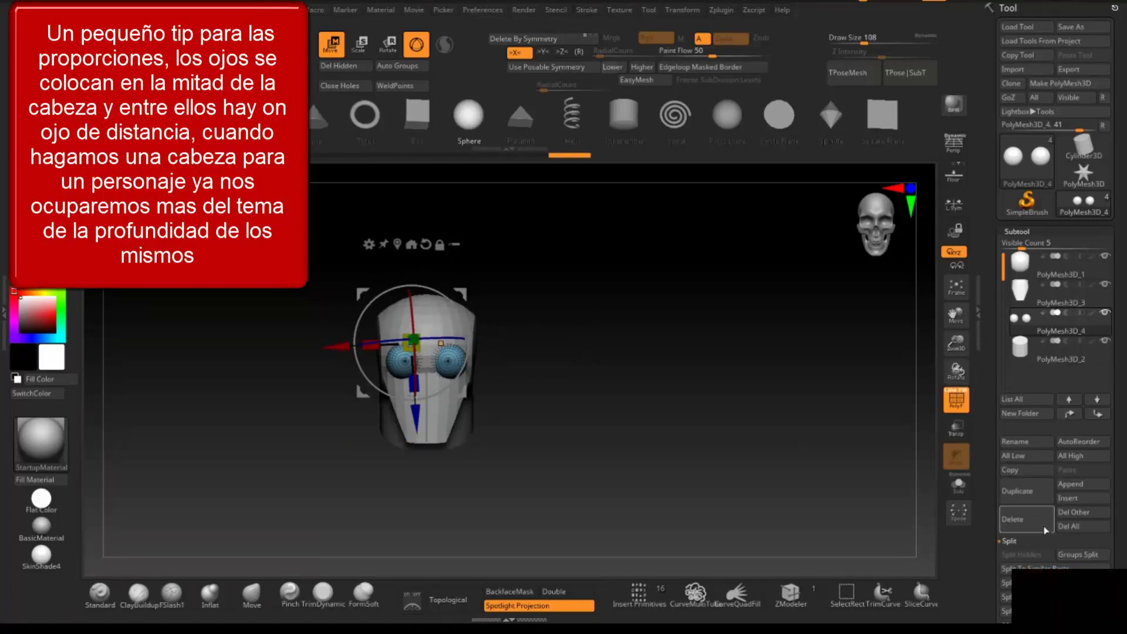
Duplicate the eyes as PolyMesh3D_5 and scale the copy slightly larger
{"action": "left_click", "coordinate": [1036, 546]}
{"action": "left_click", "coordinate": [1020, 500]}
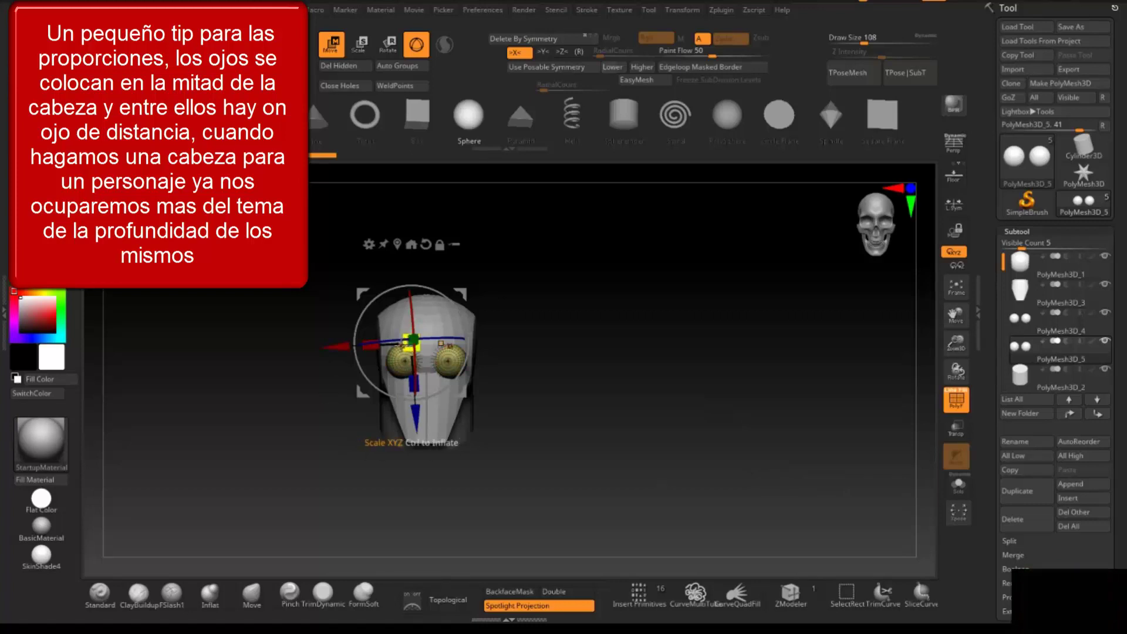
{"action": "left_click_drag", "start_coordinate": [409, 341], "coordinate": [392, 337]}
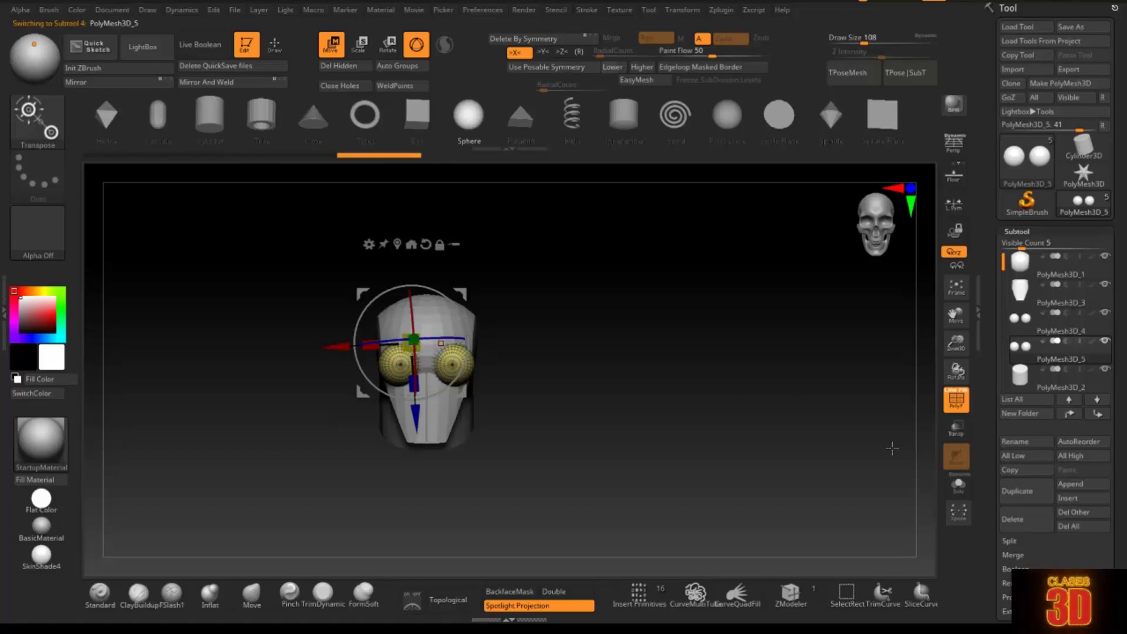
Duplicate the eye shell as PolyMesh3D_6 and slice PolyMesh3D_5 horizontally across the eyes
{"action": "left_click", "coordinate": [1026, 505]}
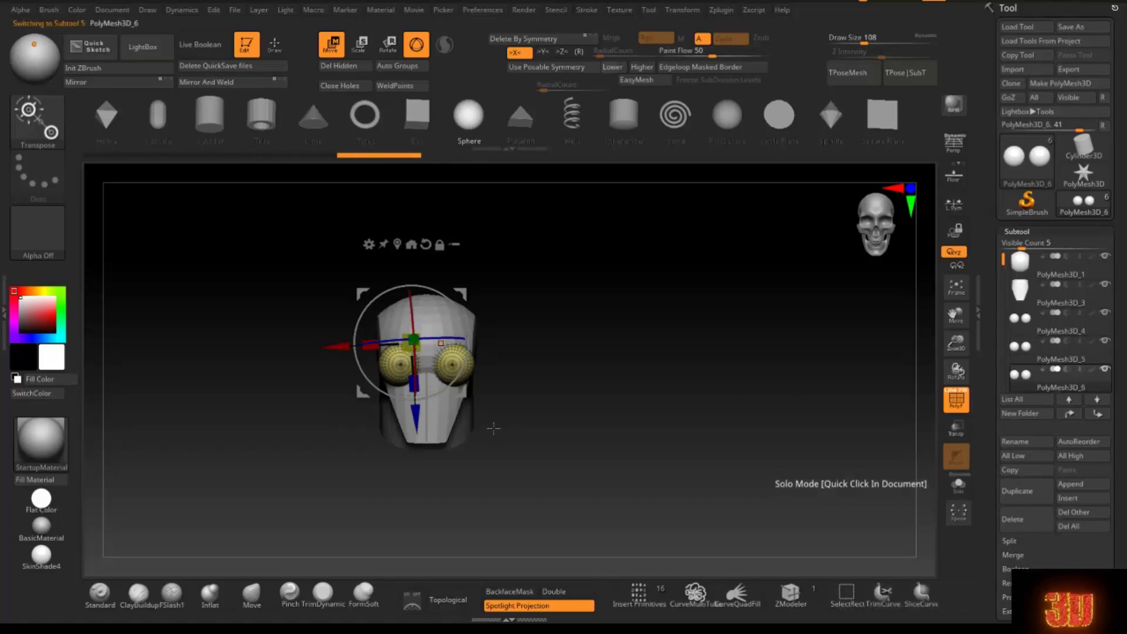
{"action": "left_click", "coordinate": [275, 44]}
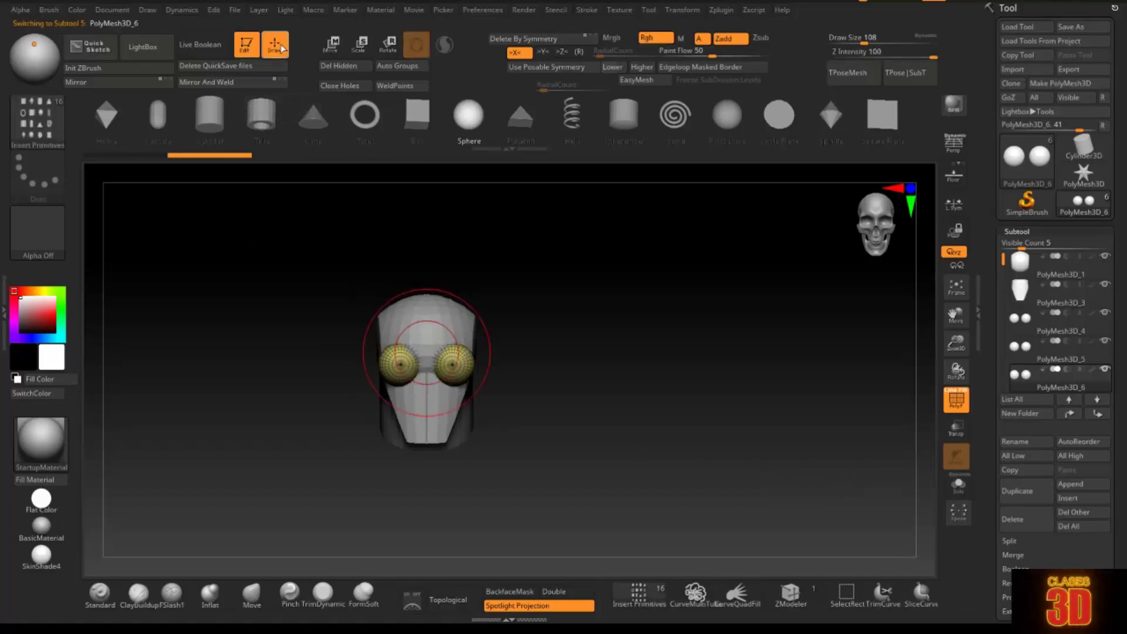
{"action": "left_click", "coordinate": [1049, 360]}
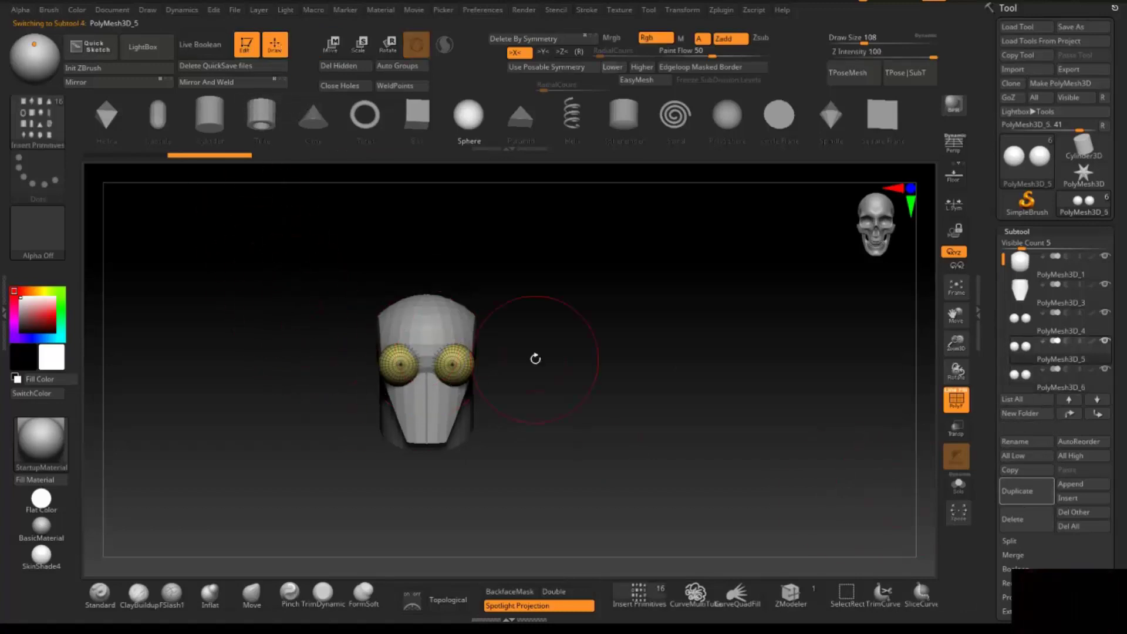
{"action": "key", "text": "ctrl+shift"}
{"action": "left_click_drag", "start_coordinate": [432, 362], "coordinate": [401, 364], "text": "ctrl+shift"}
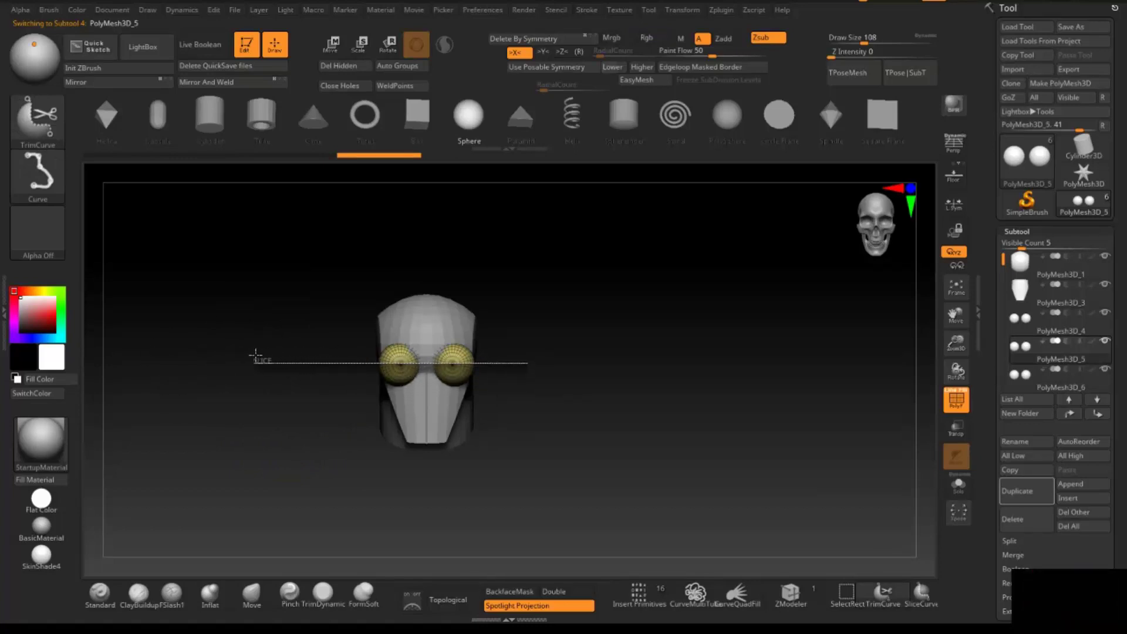
{"action": "left_click_drag", "start_coordinate": [239, 355], "coordinate": [239, 354], "text": "ctrl+shift"}
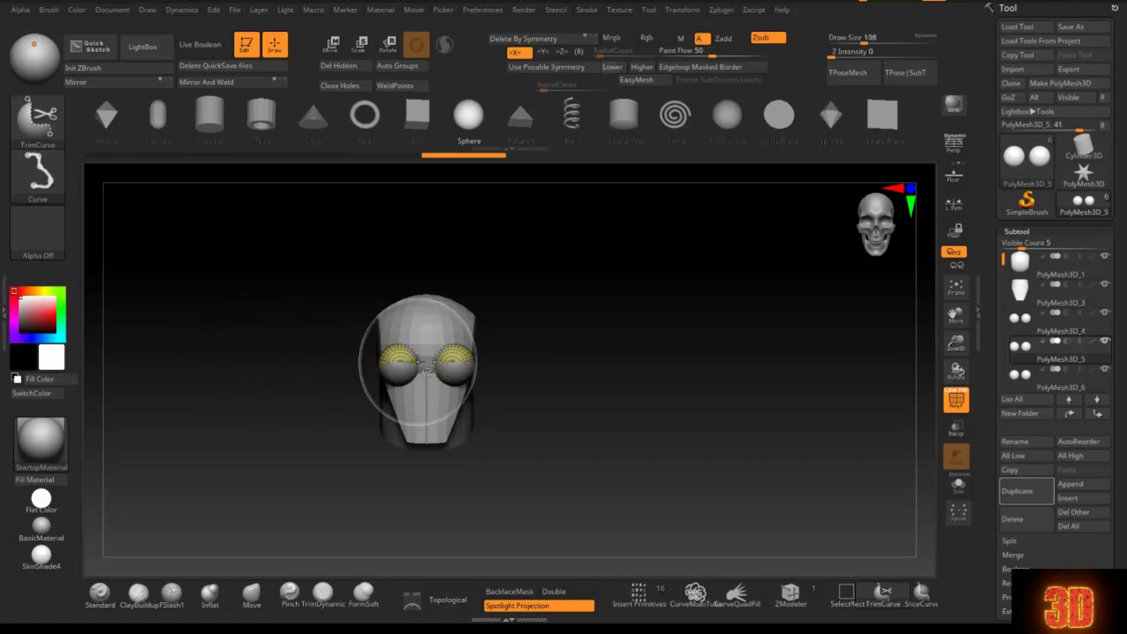
Slice PolyMesh3D_6 horizontally across the eyes into a half-sphere lid
{"action": "left_click", "coordinate": [1051, 375]}
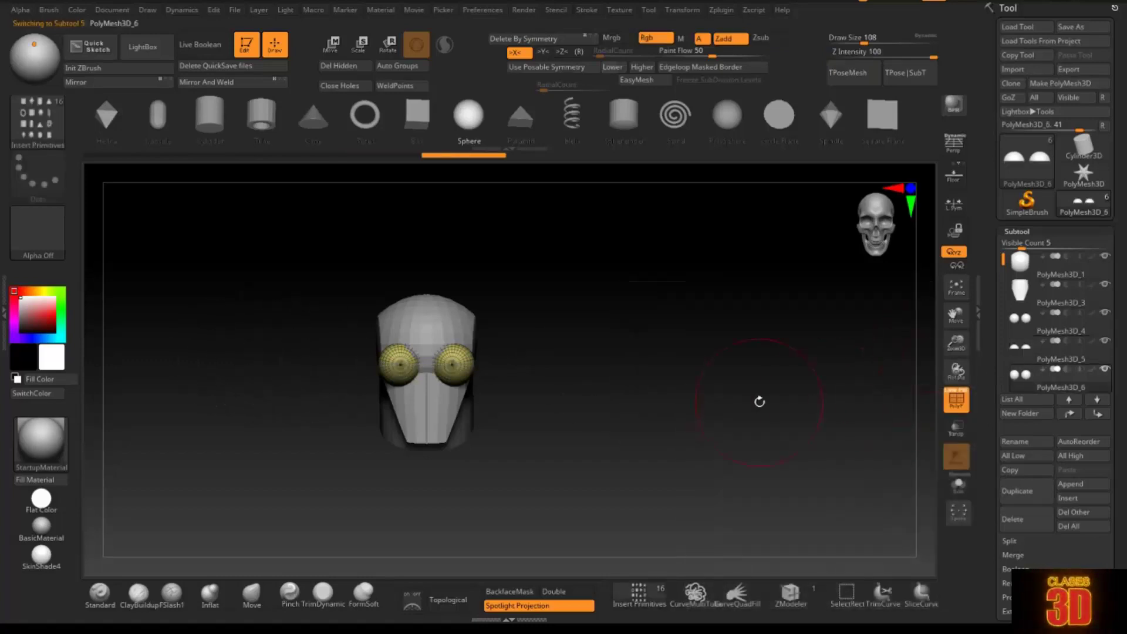
{"action": "left_click_drag", "start_coordinate": [259, 341], "coordinate": [418, 338], "text": "ctrl+shift"}
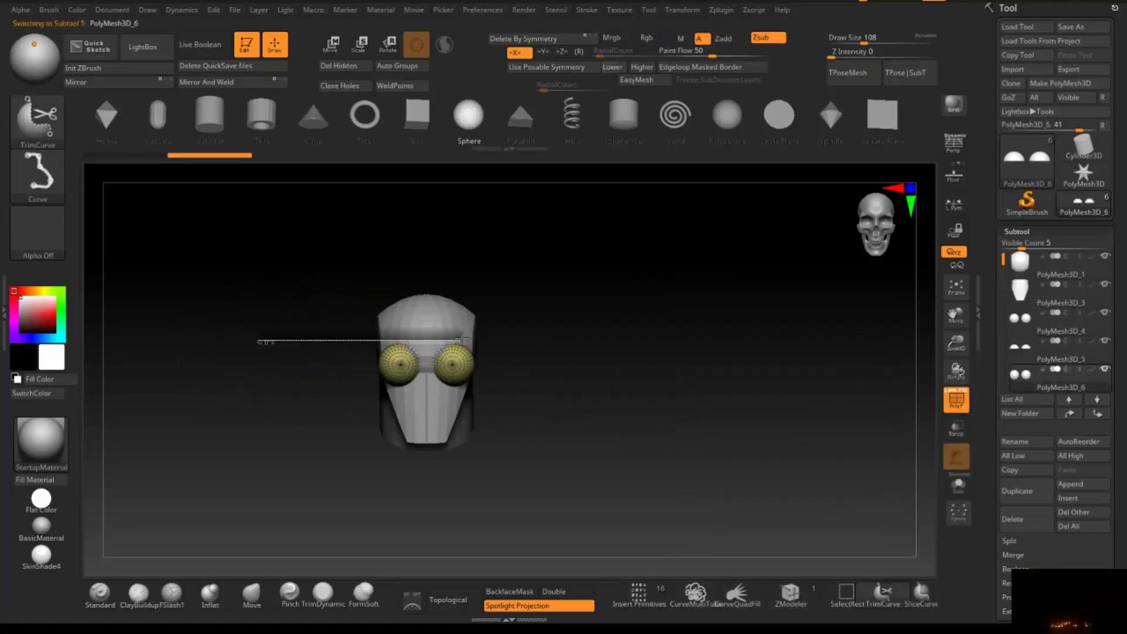
{"action": "left_click_drag", "start_coordinate": [542, 338], "coordinate": [574, 365], "text": "ctrl+shift"}
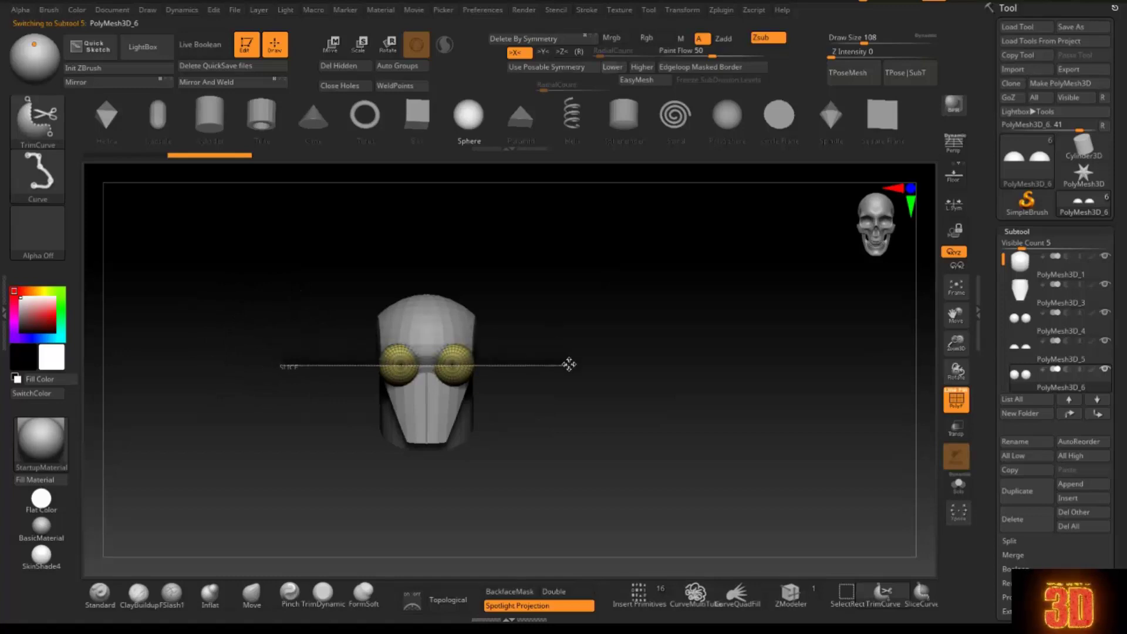
{"action": "left_click_drag", "start_coordinate": [574, 364], "coordinate": [573, 365], "text": "ctrl+shift"}
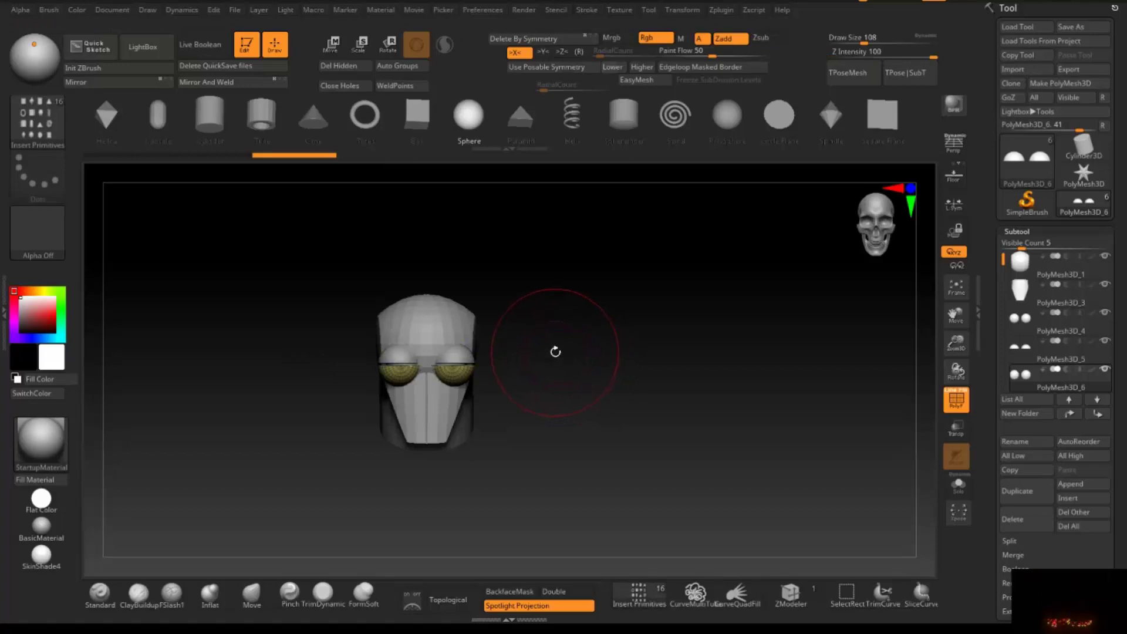
With a smaller Move brush, pull PolyMesh3D_5 into arched brows above the eyes
{"action": "left_click", "coordinate": [252, 593]}
{"action": "key", "text": "s"}
{"action": "mouse_move", "coordinate": [397, 335]}
{"action": "left_mouse_down"}
{"action": "mouse_move", "coordinate": [387, 336]}
{"action": "mouse_move", "coordinate": [402, 357]}
{"action": "mouse_move", "coordinate": [427, 346]}
{"action": "left_mouse_up"}
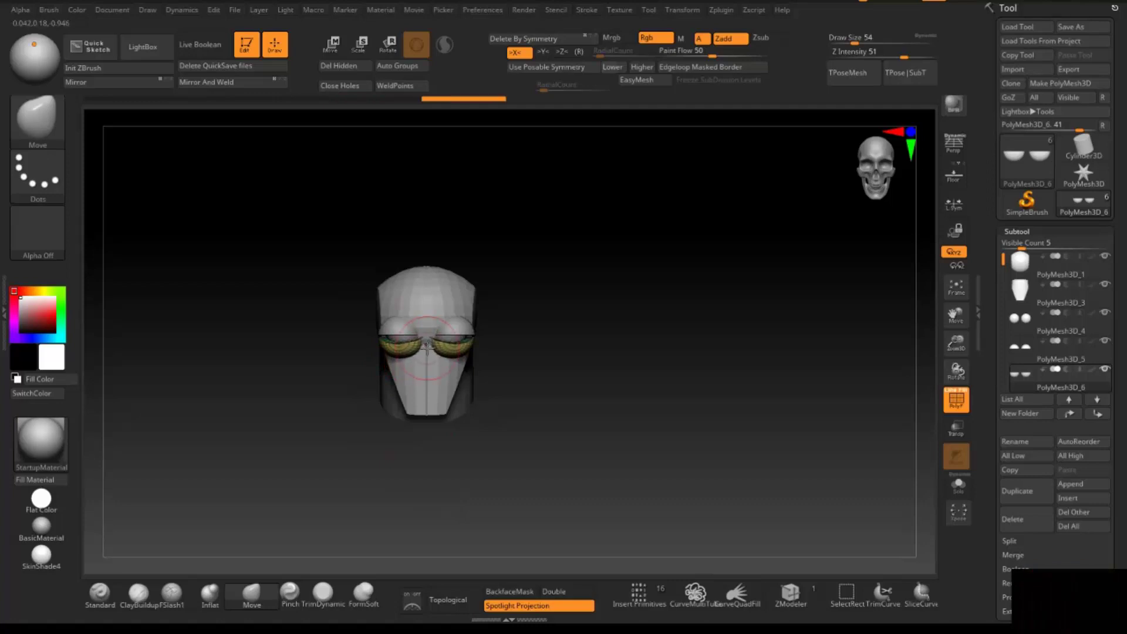
{"action": "left_click", "coordinate": [1031, 353]}
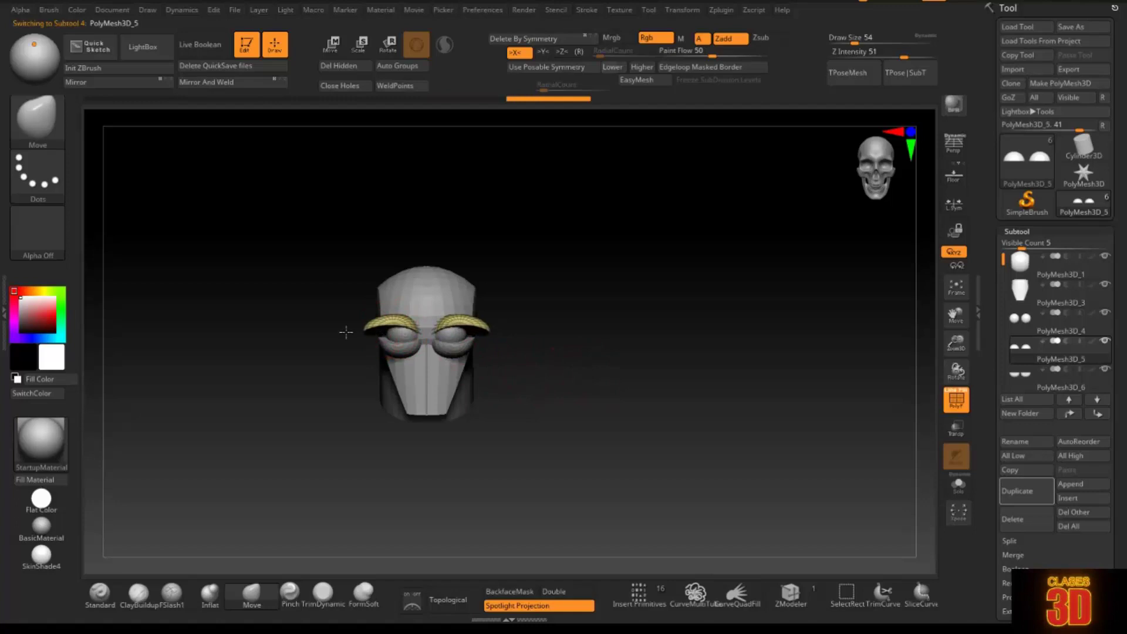
{"action": "mouse_move", "coordinate": [346, 332]}
{"action": "left_mouse_down"}
{"action": "mouse_move", "coordinate": [372, 341]}
{"action": "mouse_move", "coordinate": [380, 323]}
{"action": "mouse_move", "coordinate": [419, 321]}
{"action": "mouse_move", "coordinate": [415, 348]}
{"action": "left_mouse_up"}
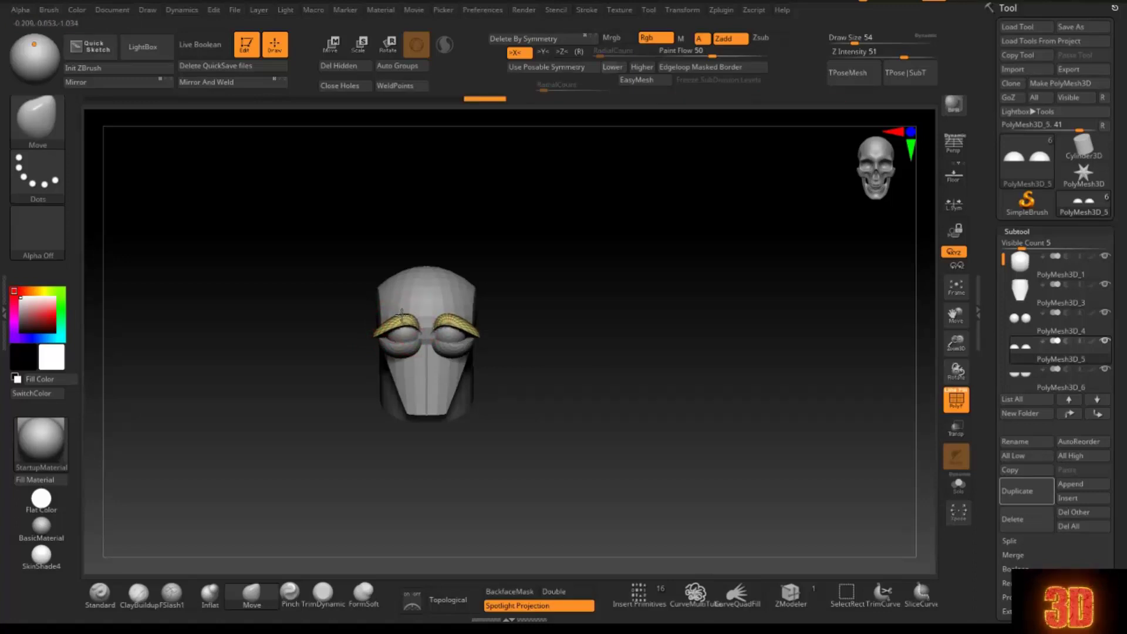
Reshape the left and right PolyMesh3D_6 lower lids over the eyes
{"action": "left_click", "coordinate": [404, 355], "text": "alt"}
{"action": "left_click_drag", "start_coordinate": [404, 352], "coordinate": [392, 352]}
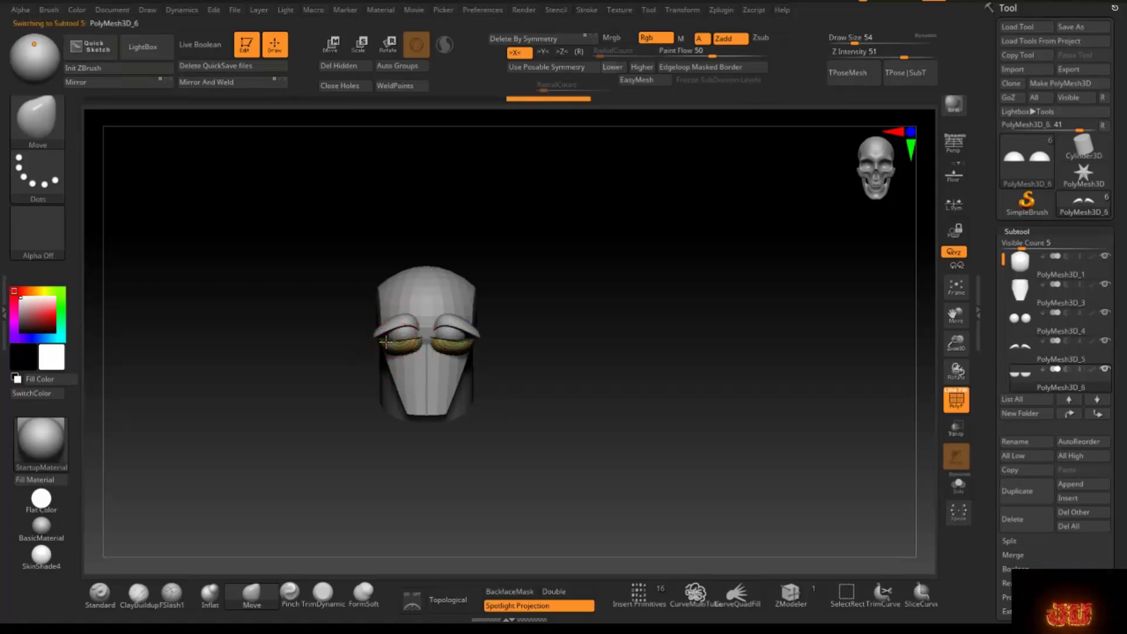
{"action": "left_click_drag", "start_coordinate": [405, 328], "coordinate": [423, 306]}
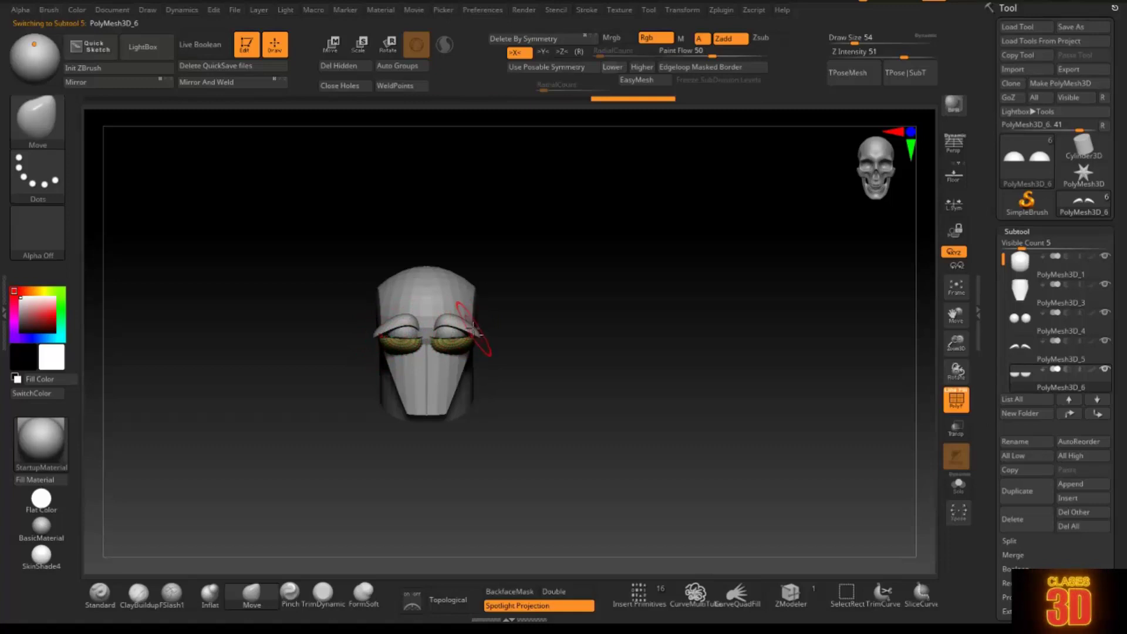
{"action": "left_click", "coordinate": [474, 329], "text": "alt"}
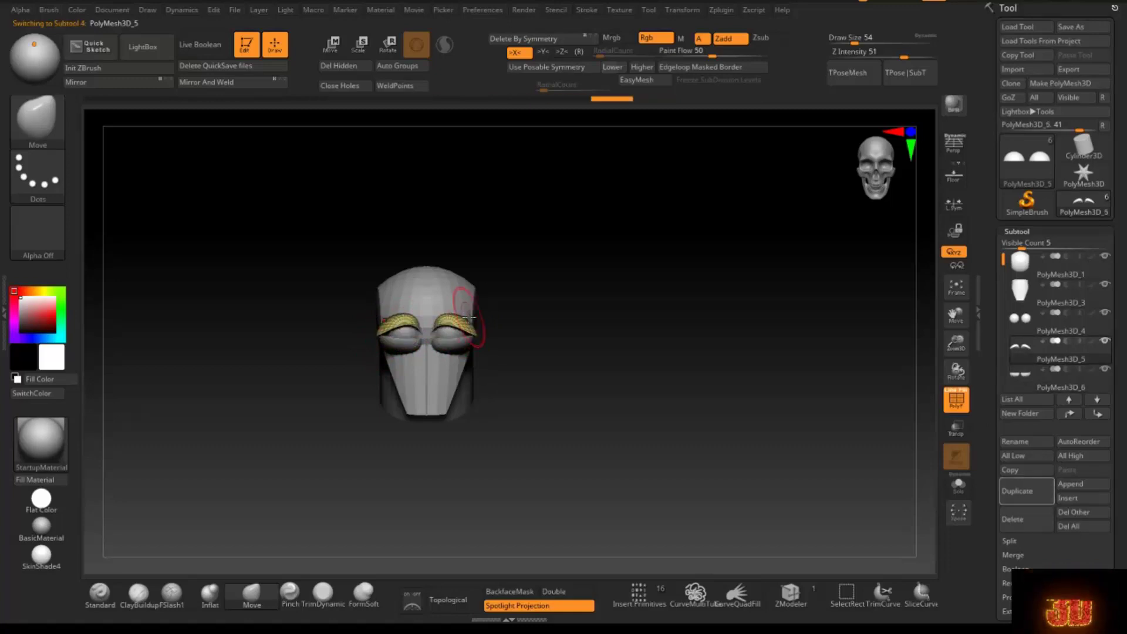
Rotate the PolyMesh3D_1 helmet top around Z and shift it along Z with the gizmo
{"action": "left_click", "coordinate": [463, 289], "text": "alt"}
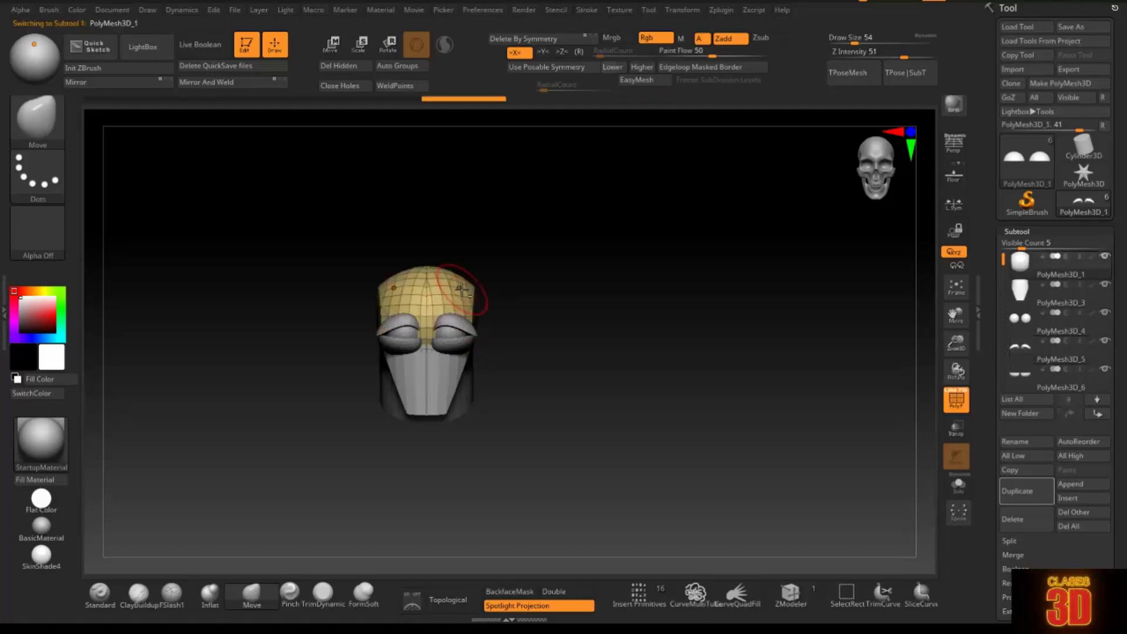
{"action": "left_click", "coordinate": [320, 54]}
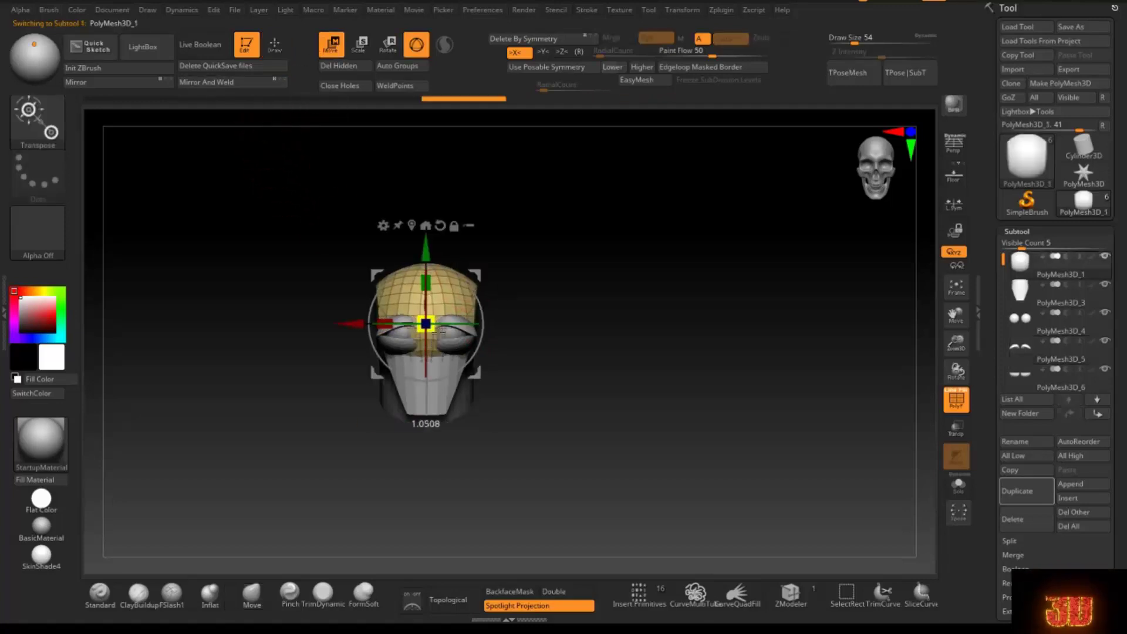
{"action": "left_click_drag", "start_coordinate": [483, 317], "coordinate": [454, 303]}
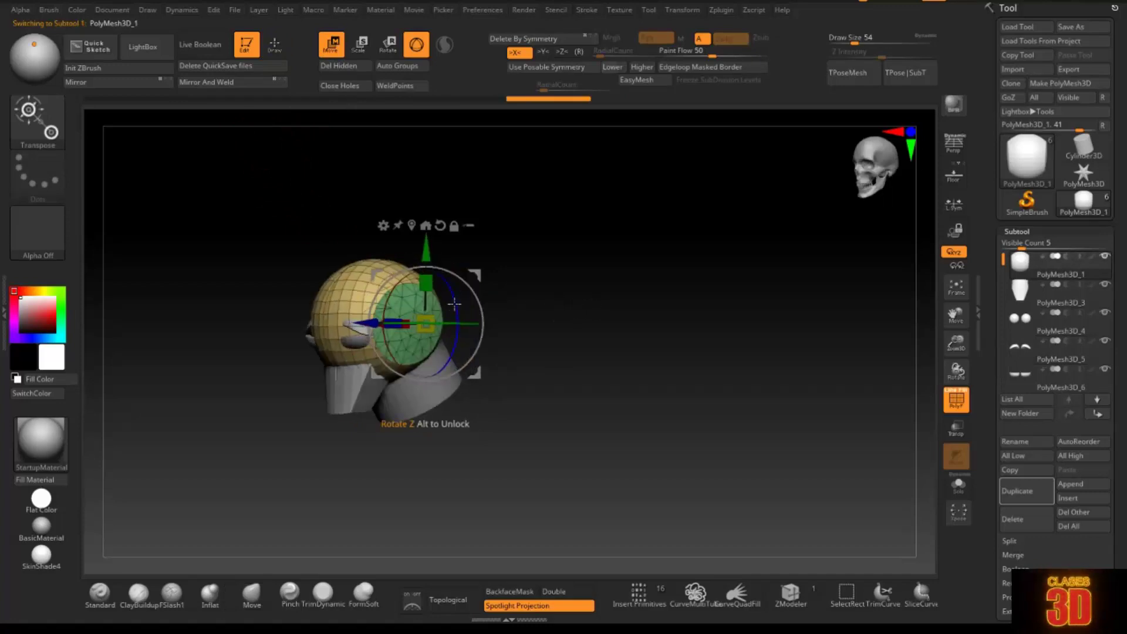
{"action": "left_click_drag", "start_coordinate": [354, 322], "coordinate": [368, 322]}
{"action": "left_click_drag", "start_coordinate": [610, 332], "coordinate": [663, 335], "text": "shift"}
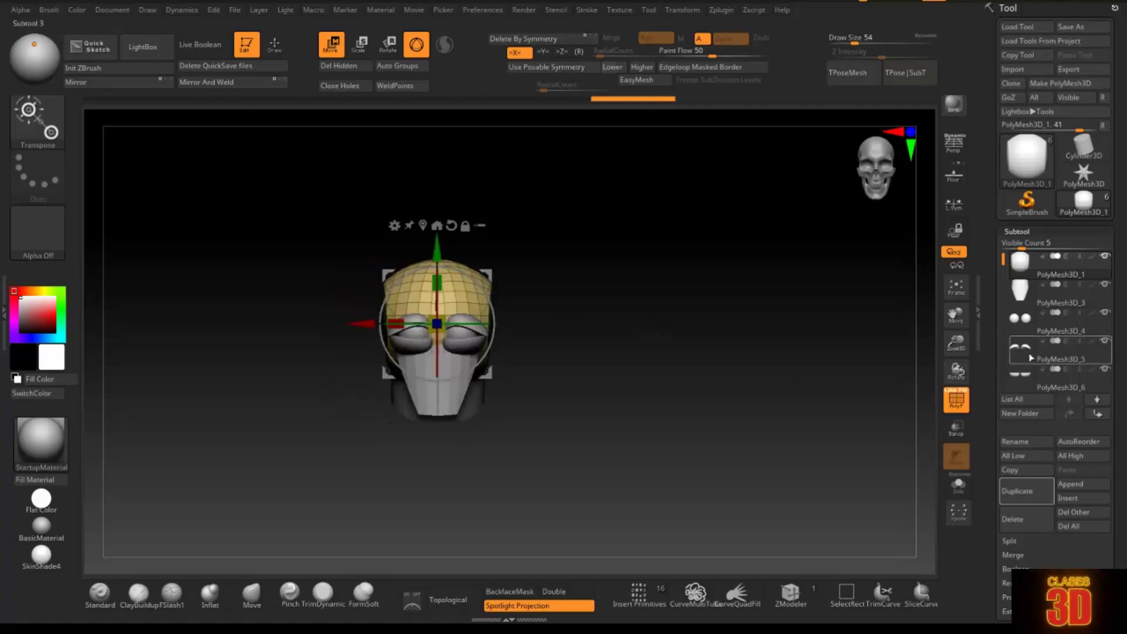
{"action": "left_click", "coordinate": [1019, 333]}
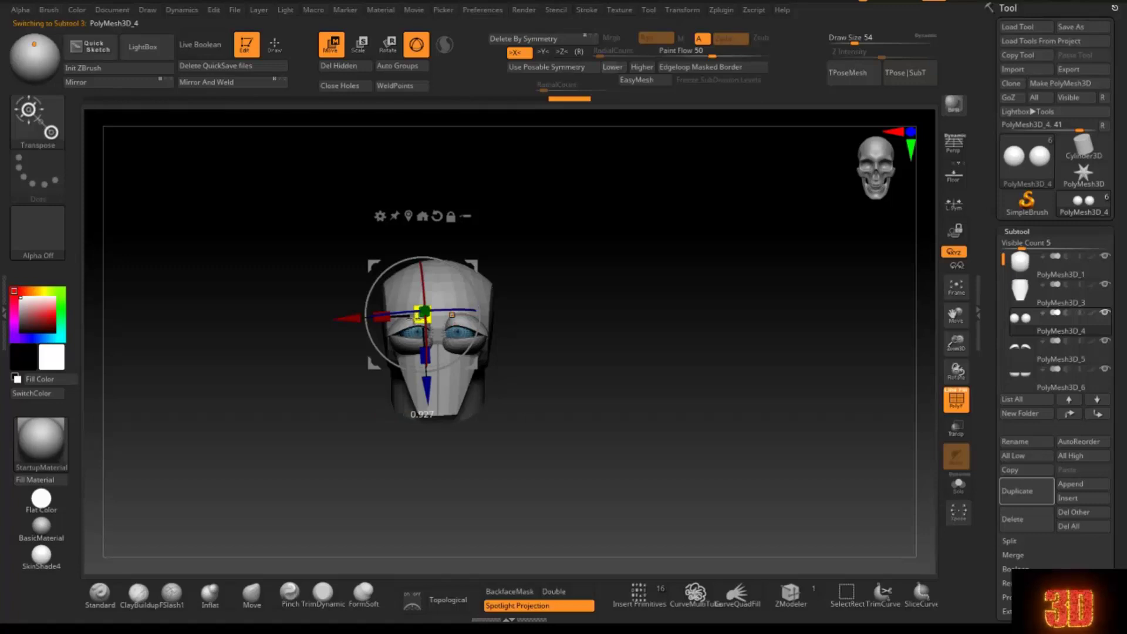
Merge the lower lids into the PolyMesh3D_5 brows subtool and shrink the eye spheres slightly
{"action": "left_click", "coordinate": [1015, 348]}
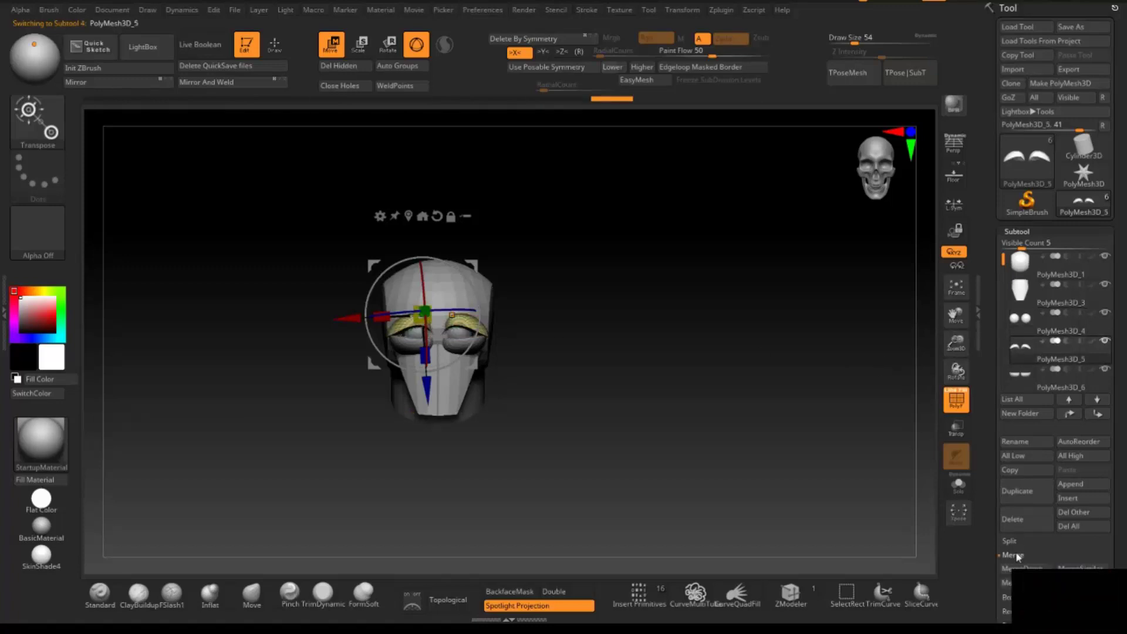
{"action": "left_click", "coordinate": [1020, 568]}
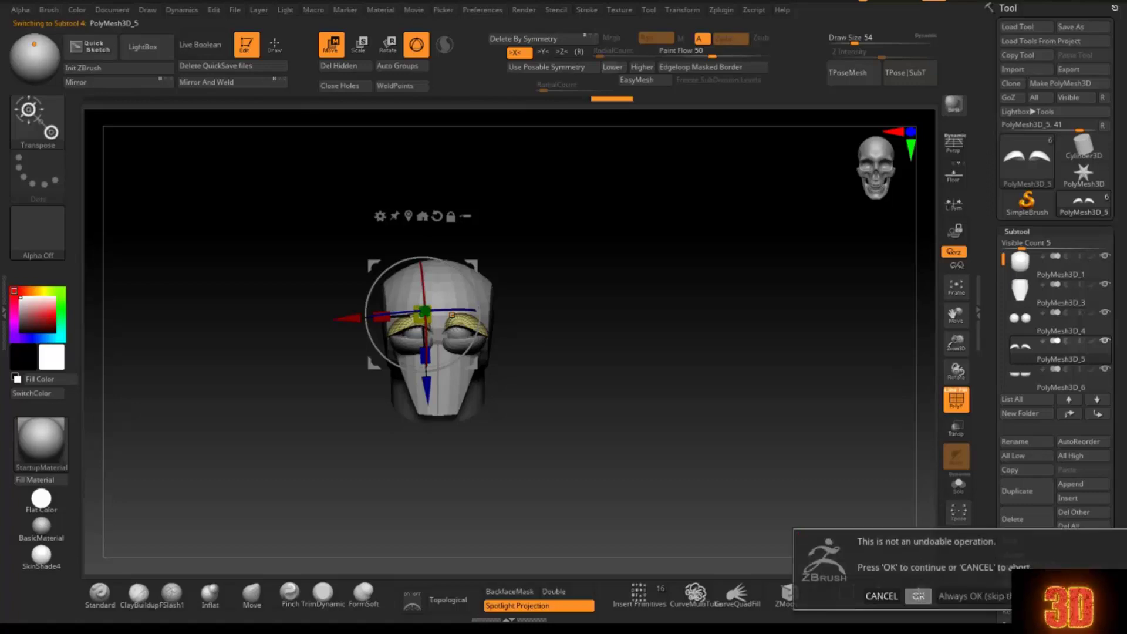
{"action": "left_click", "coordinate": [919, 596]}
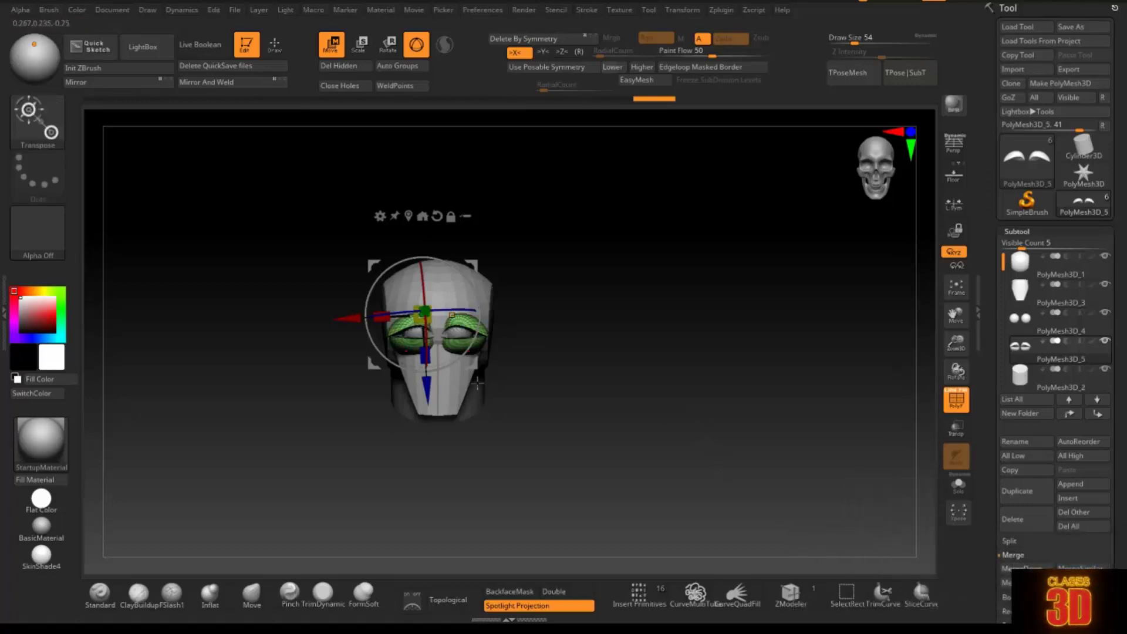
{"action": "left_click_drag", "start_coordinate": [429, 319], "coordinate": [423, 314]}
Back in Draw mode, lower the draw size to 25, then raise it to 116
{"action": "left_click", "coordinate": [284, 50]}
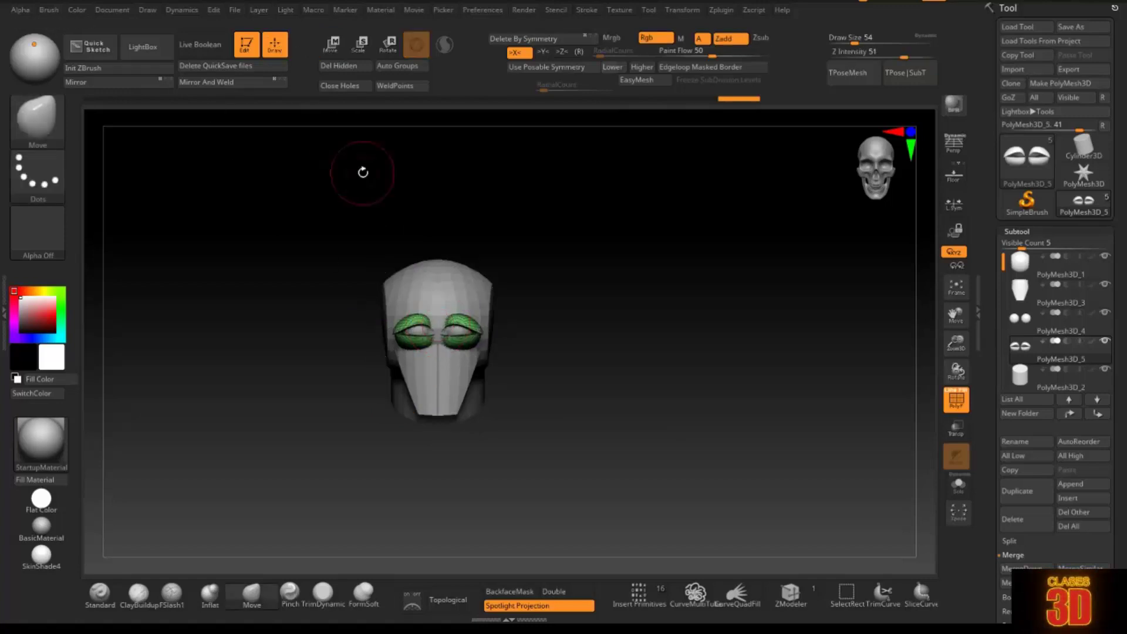
{"action": "key", "text": "s"}
{"action": "left_click_drag", "start_coordinate": [425, 306], "coordinate": [425, 311]}
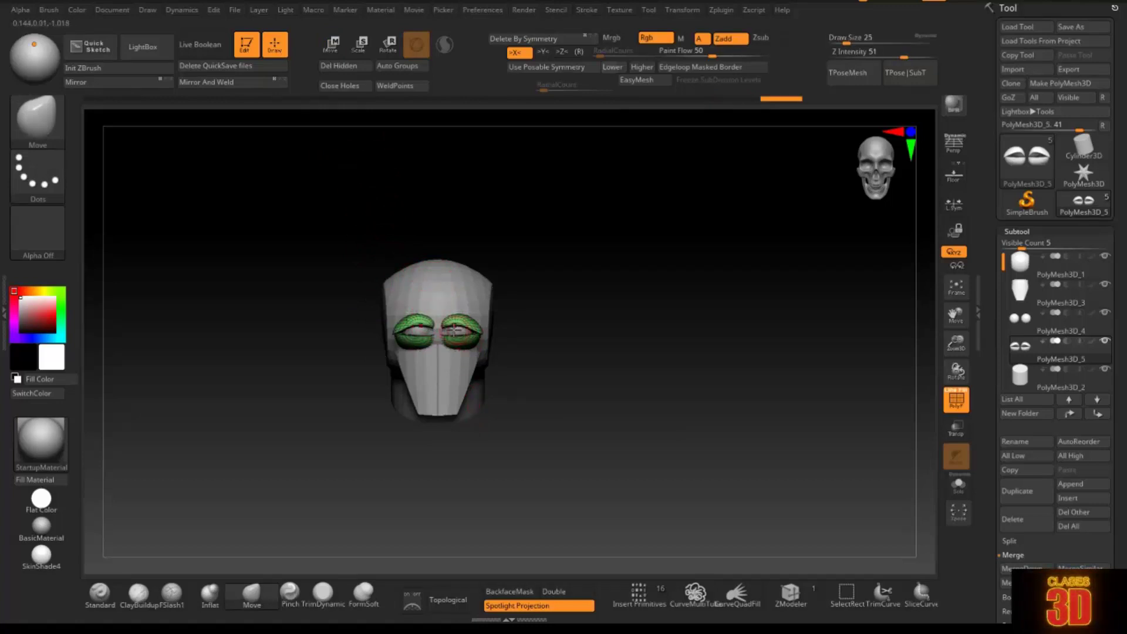
{"action": "key", "text": "s"}
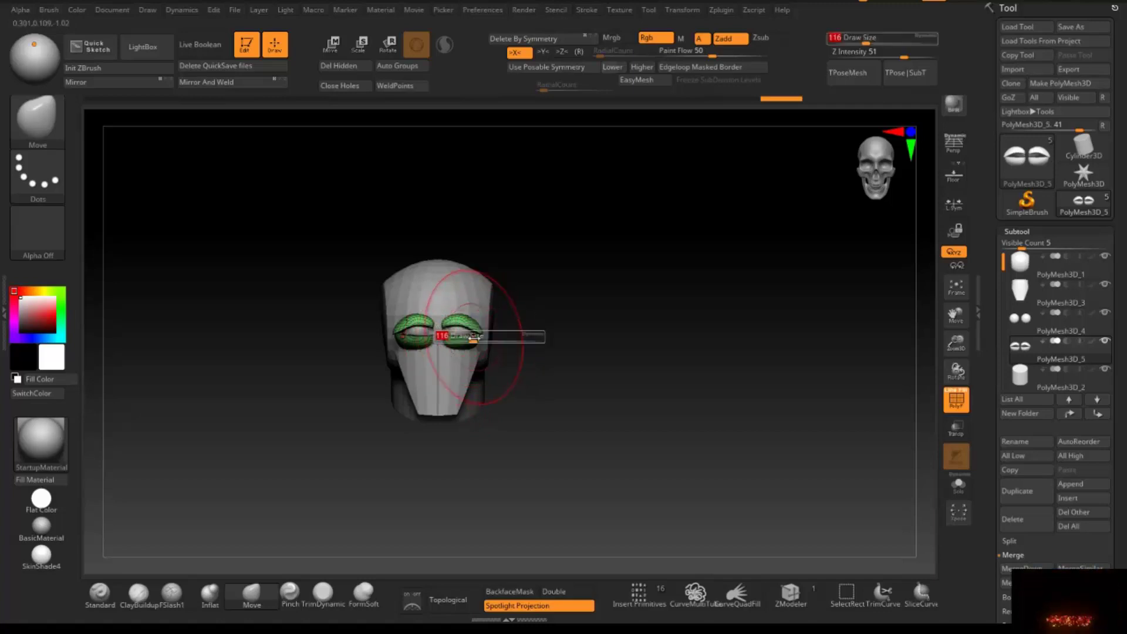
{"action": "left_click_drag", "start_coordinate": [469, 333], "coordinate": [487, 334]}
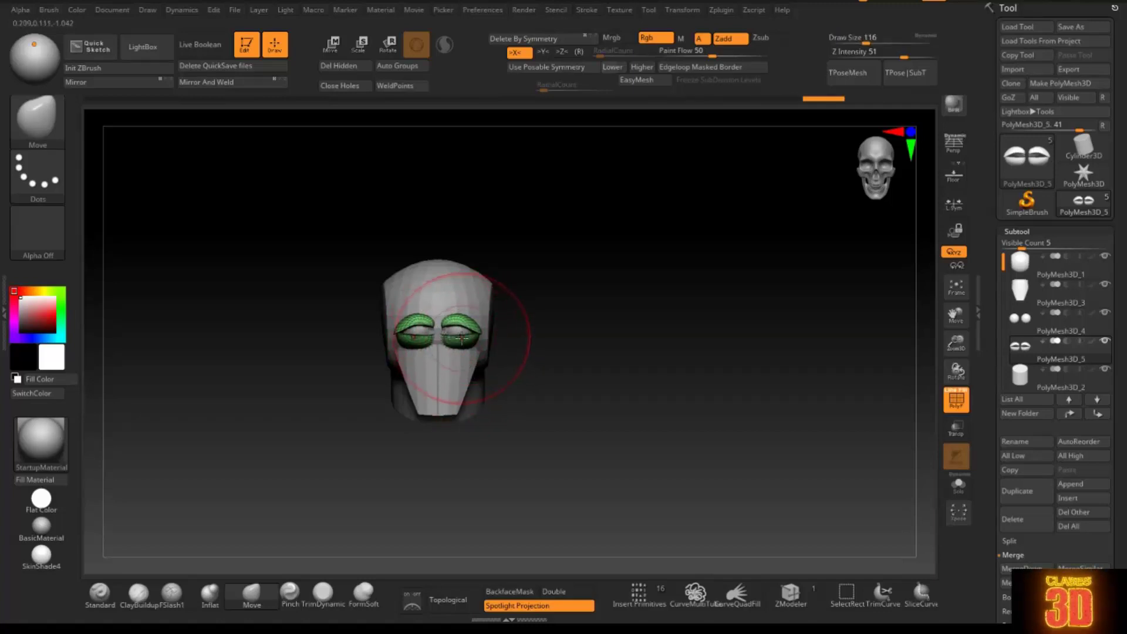
Nudge the eyelid piece and the PolyMesh3D_4 eyeballs sideways along X with the gizmo
{"action": "key", "text": "w"}
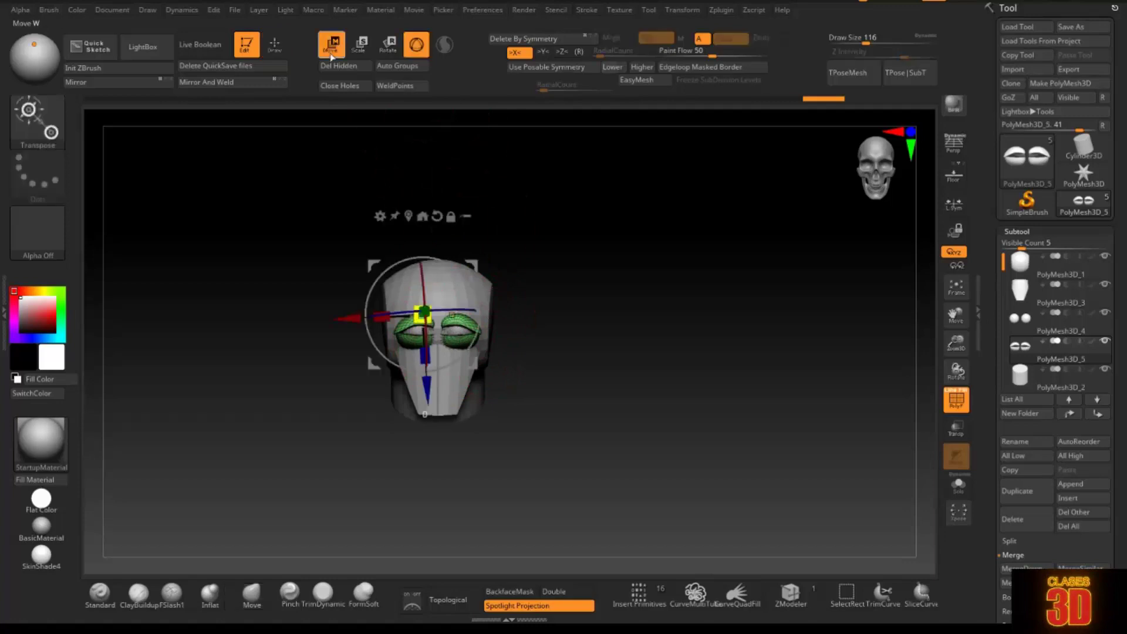
{"action": "left_click_drag", "start_coordinate": [356, 317], "coordinate": [346, 318]}
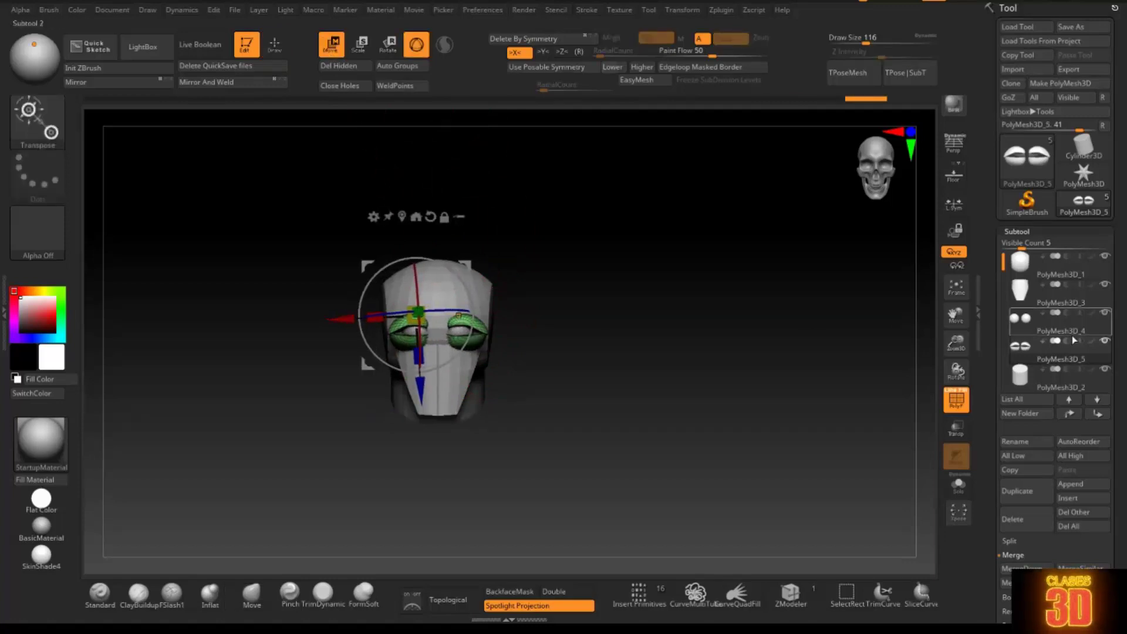
{"action": "left_click", "coordinate": [1021, 327]}
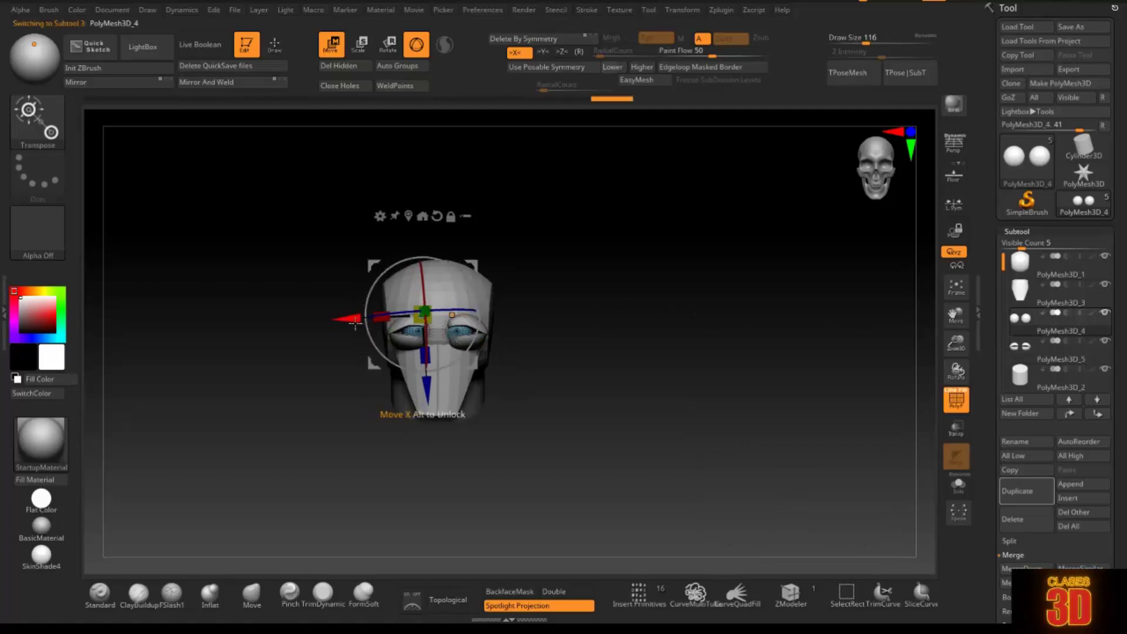
{"action": "left_click_drag", "start_coordinate": [354, 320], "coordinate": [349, 323]}
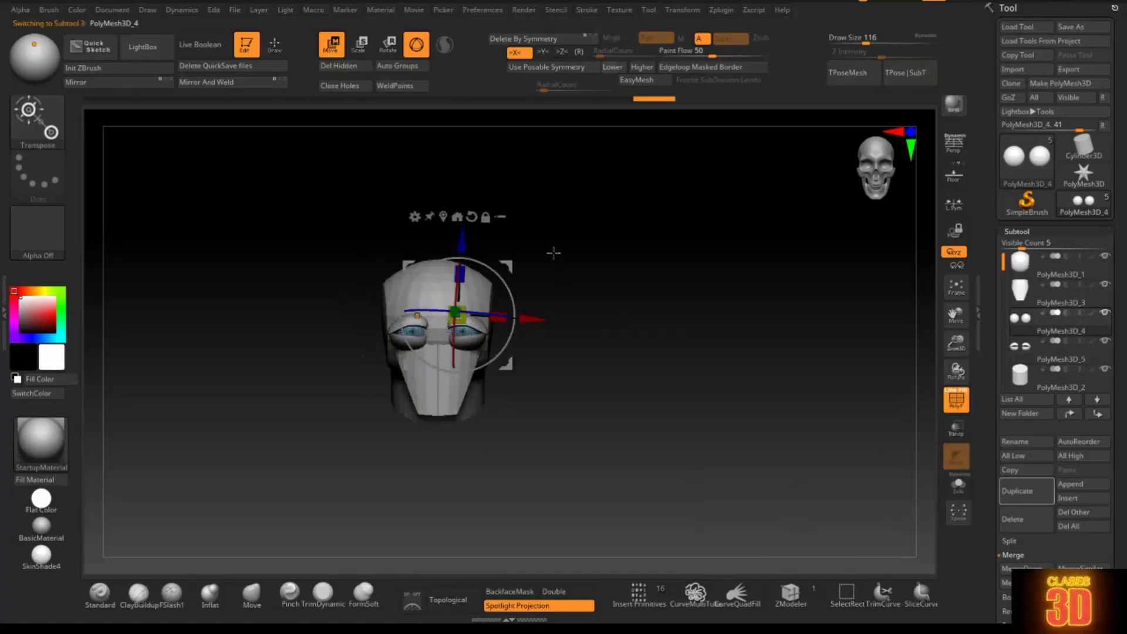
Return to Draw mode at draw size 37 and reselect the PolyMesh3D_5 eyelid subtool
{"action": "left_click", "coordinate": [284, 52]}
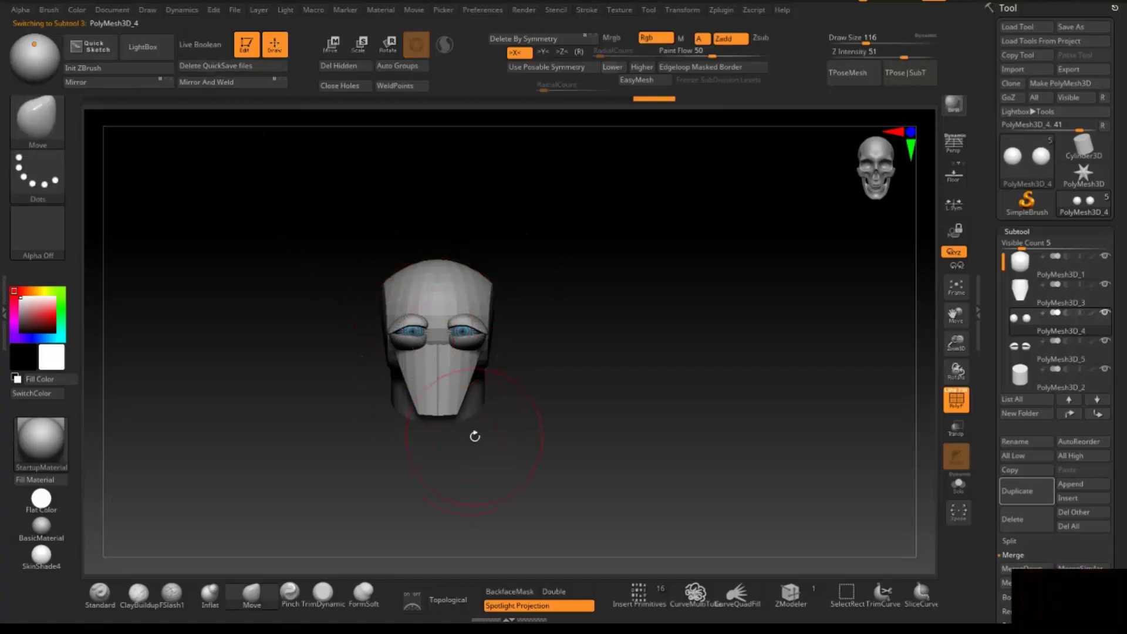
{"action": "key", "text": "s"}
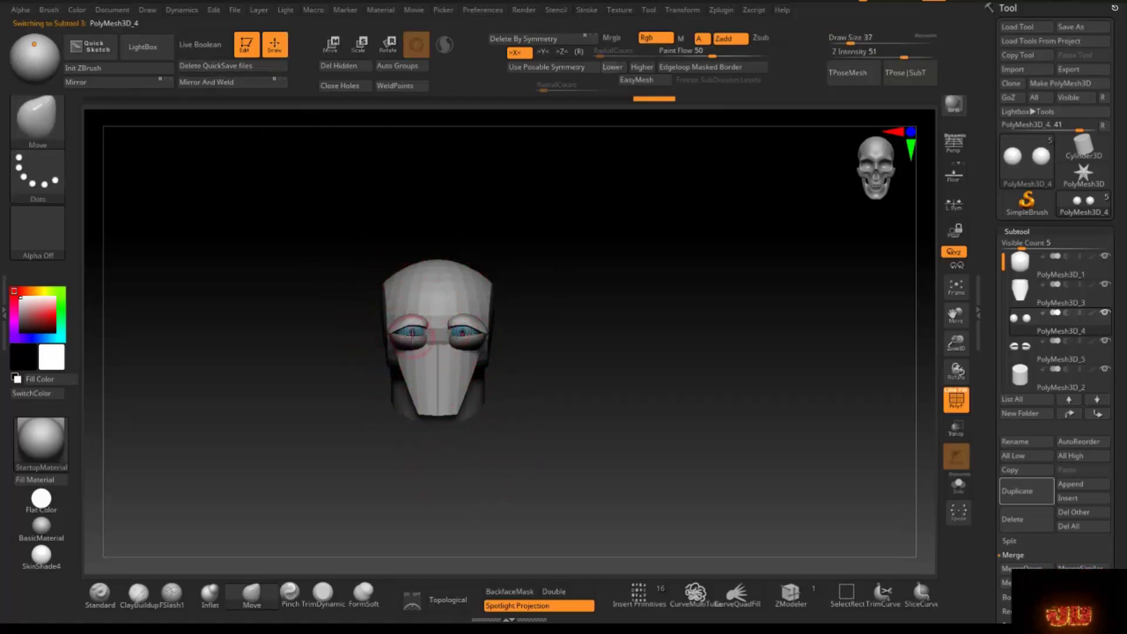
{"action": "left_click", "coordinate": [425, 359], "text": "alt"}
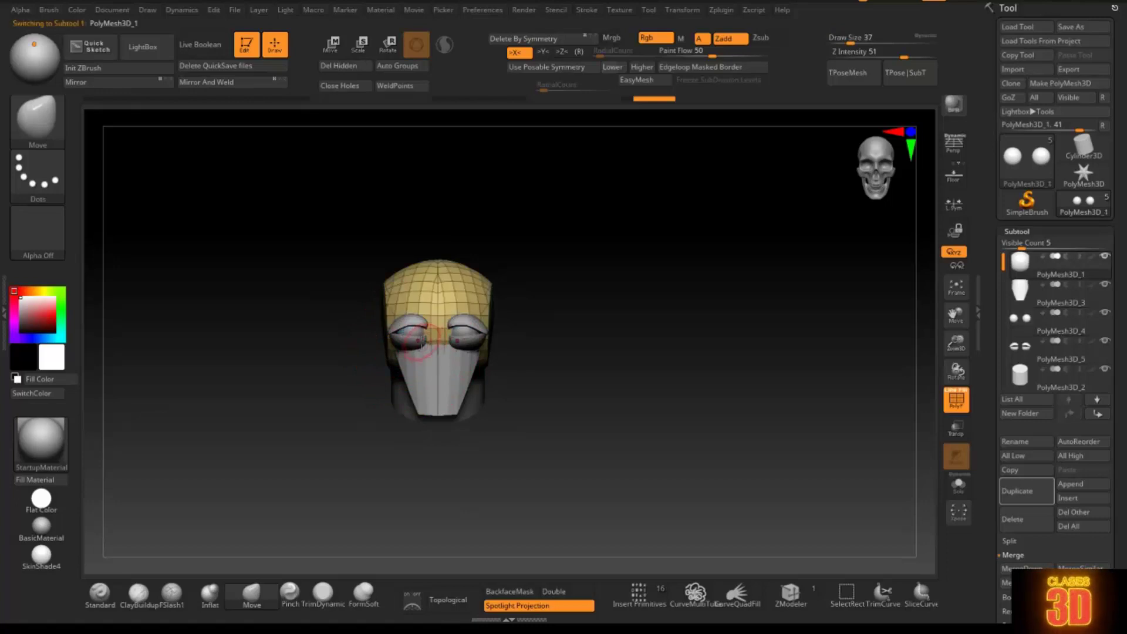
{"action": "left_click", "coordinate": [416, 342], "text": "alt"}
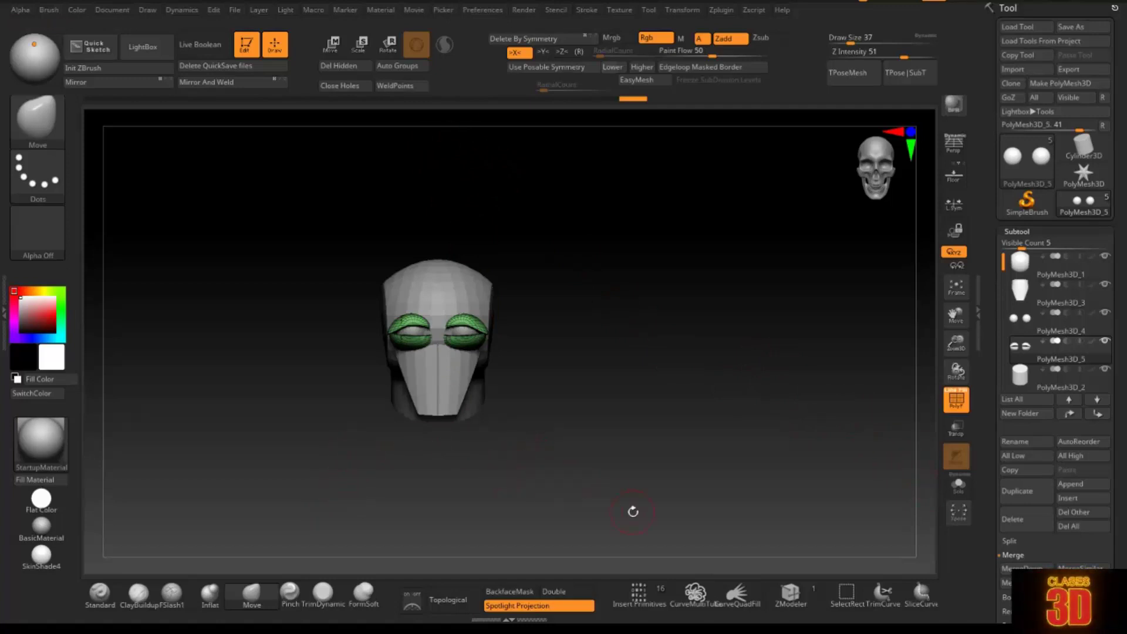
Insert a cone primitive below the eyes as the nose, with X symmetry turned off
{"action": "left_click", "coordinate": [642, 607]}
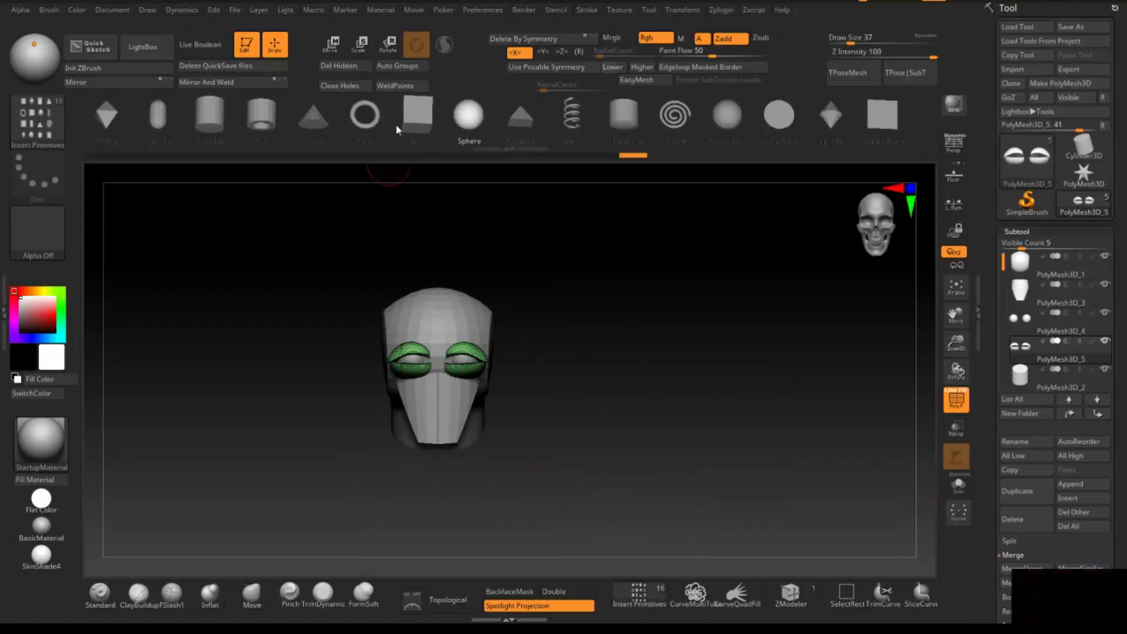
{"action": "left_click", "coordinate": [328, 122]}
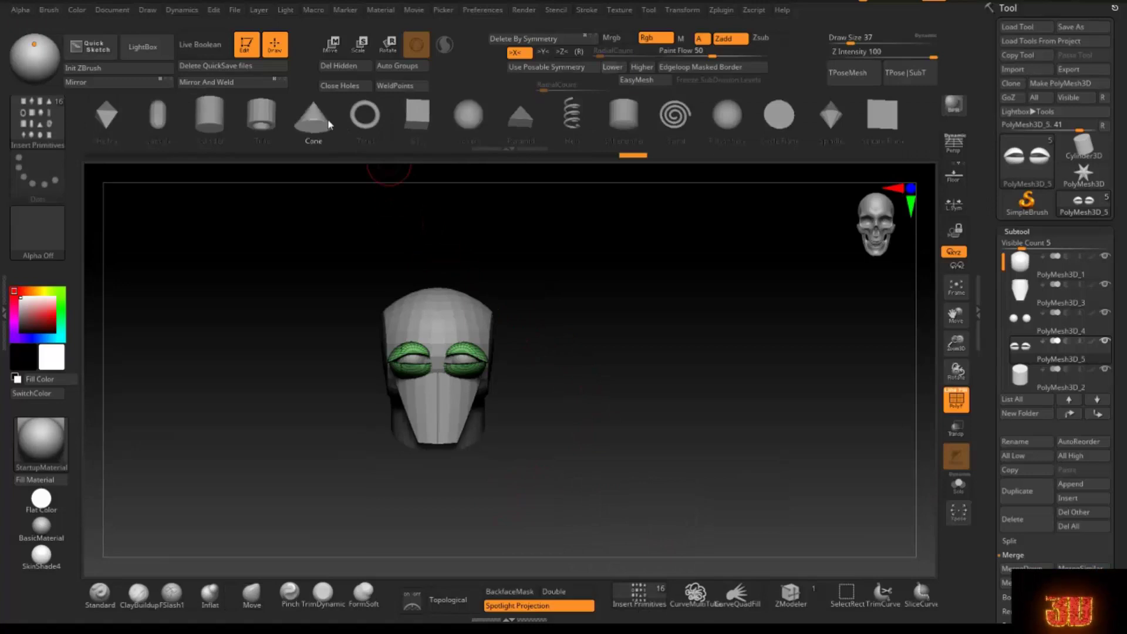
{"action": "left_click_drag", "start_coordinate": [445, 379], "coordinate": [449, 409]}
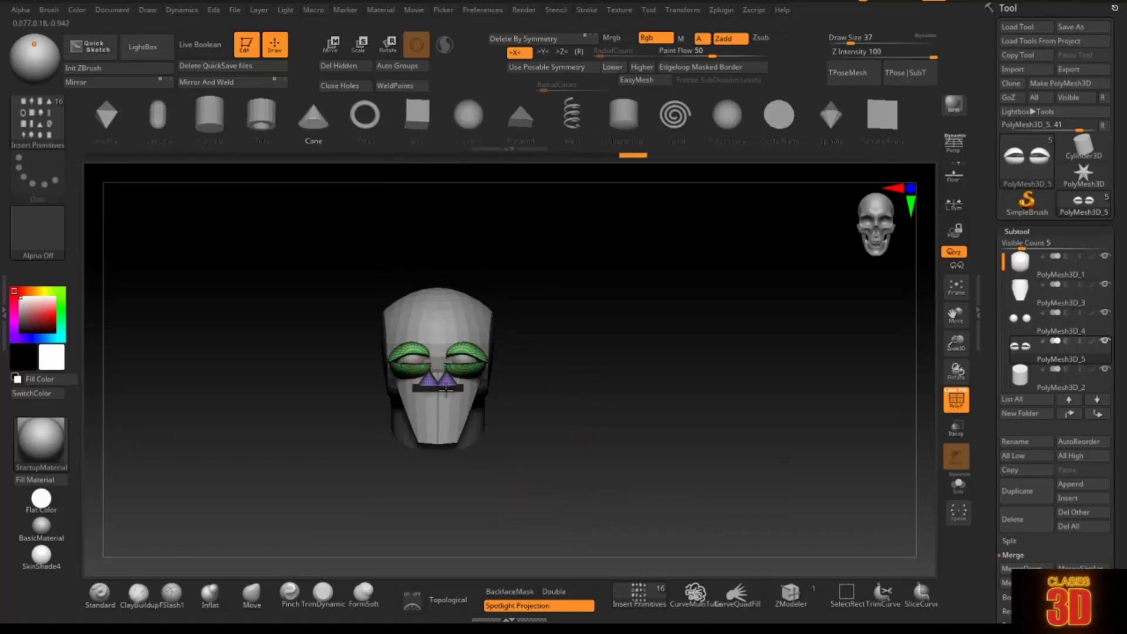
{"action": "key", "text": "ctrl"}
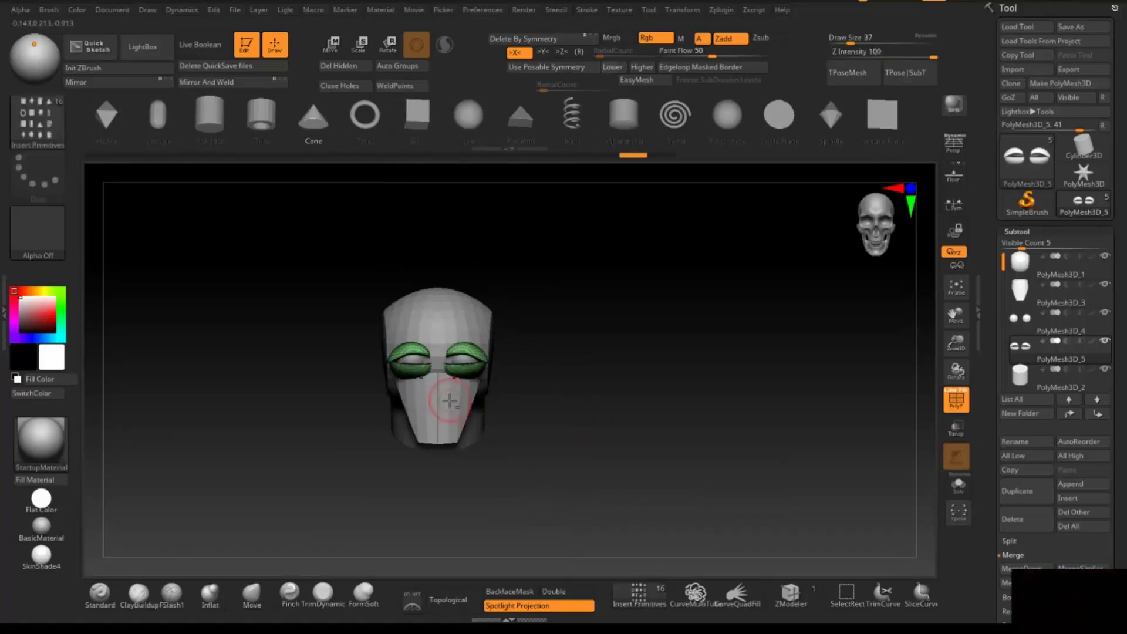
{"action": "key", "text": "x"}
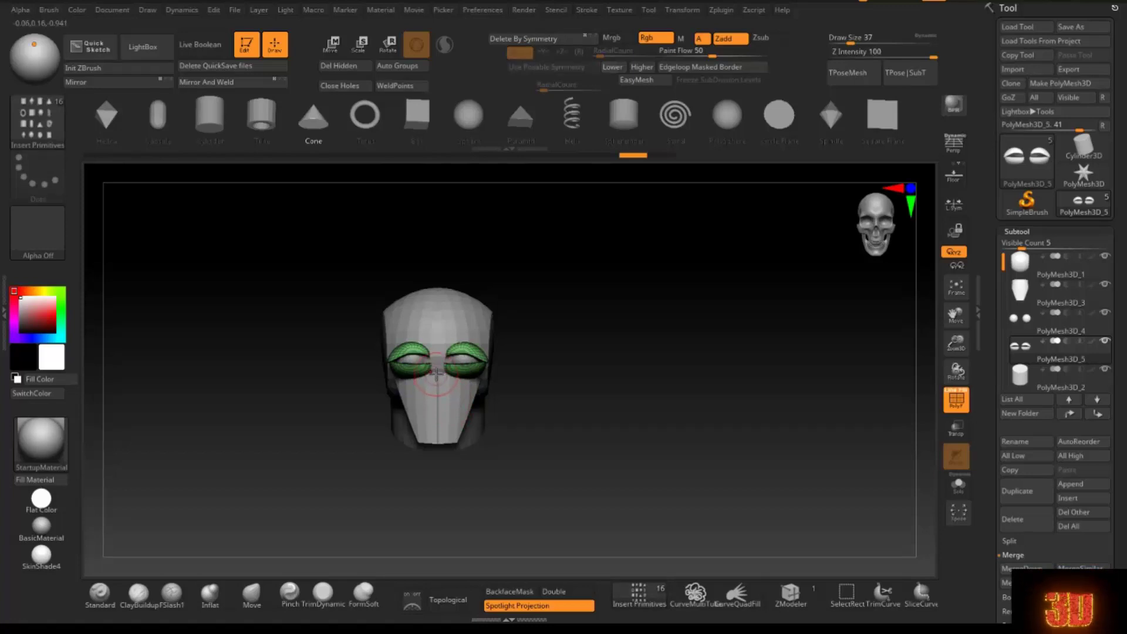
{"action": "left_click_drag", "start_coordinate": [437, 372], "coordinate": [433, 403]}
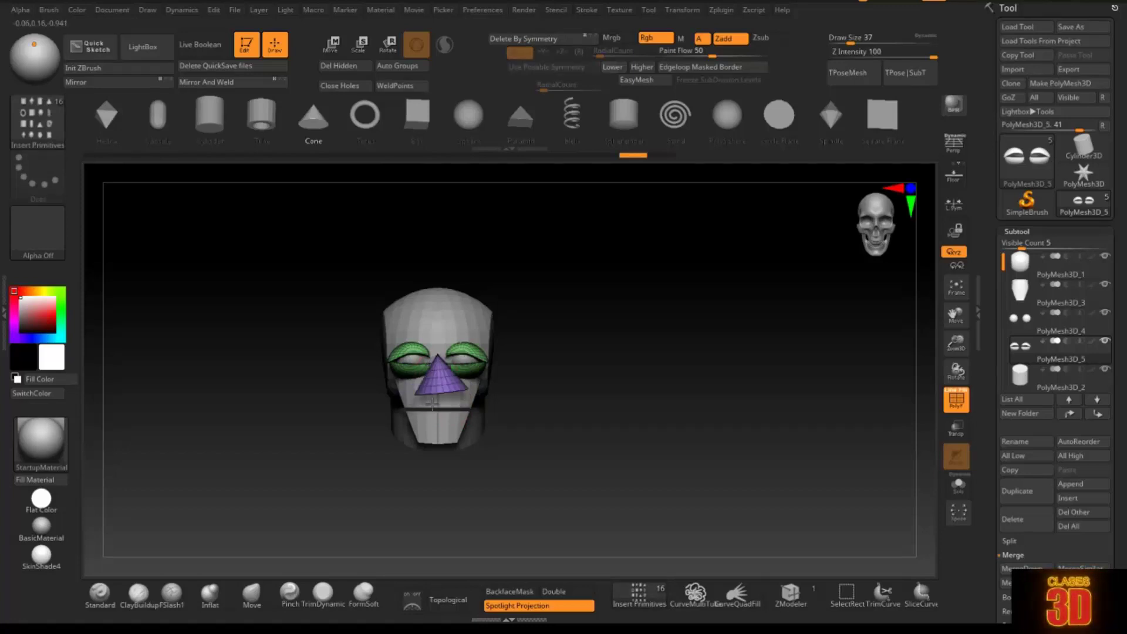
Split the cone off into its own subtool, PolyMesh3D_6
{"action": "left_click", "coordinate": [1009, 541]}
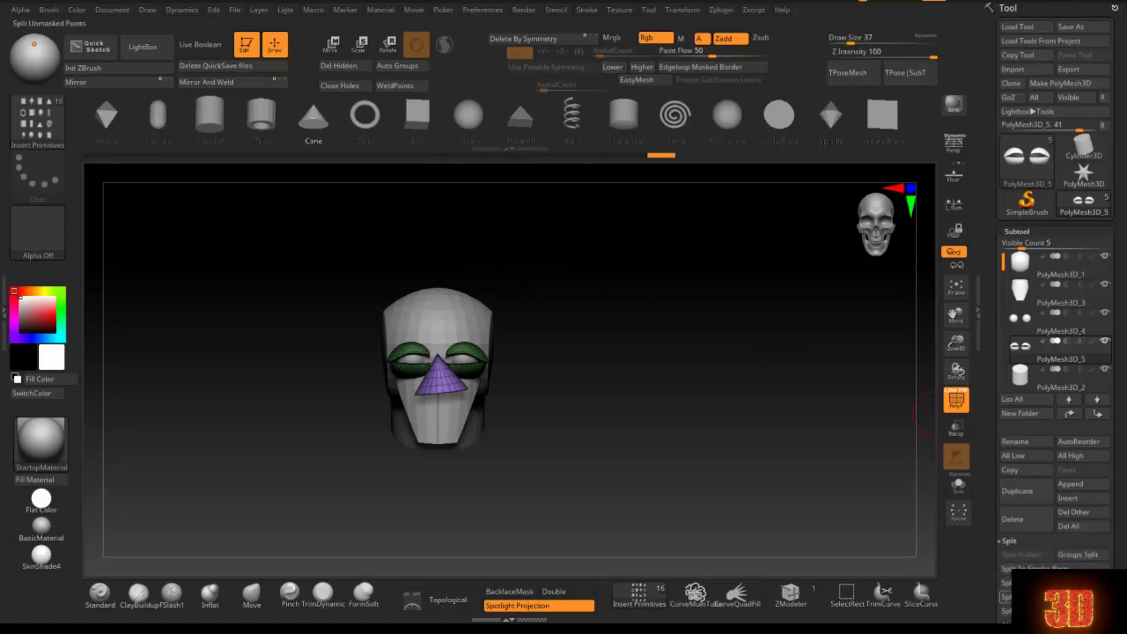
{"action": "left_click", "coordinate": [1025, 610]}
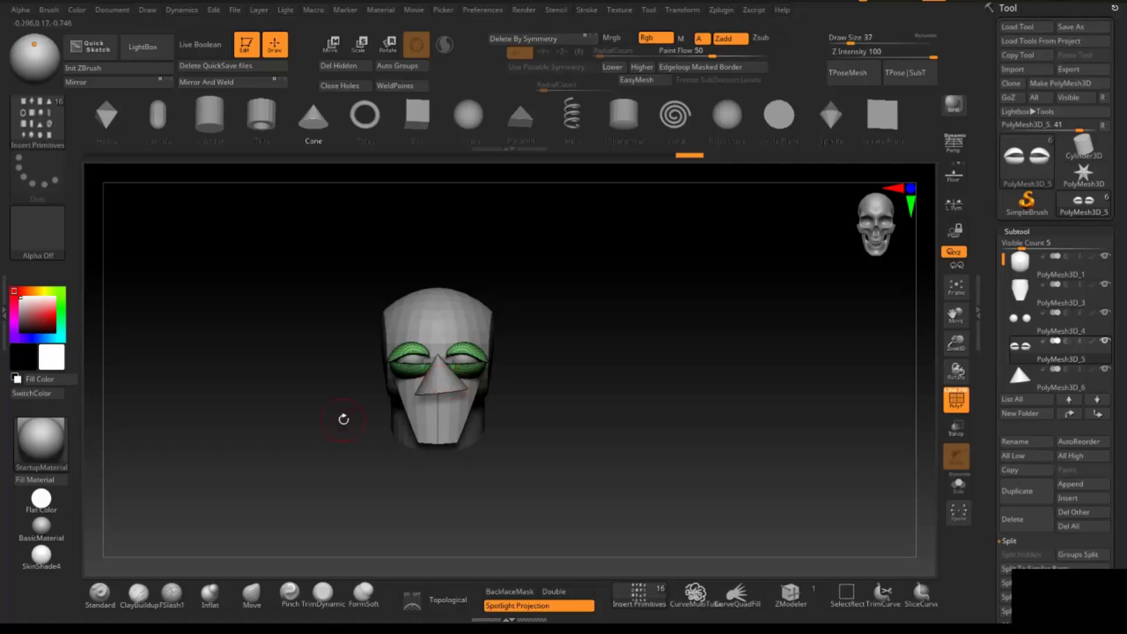
{"action": "left_click", "coordinate": [98, 594]}
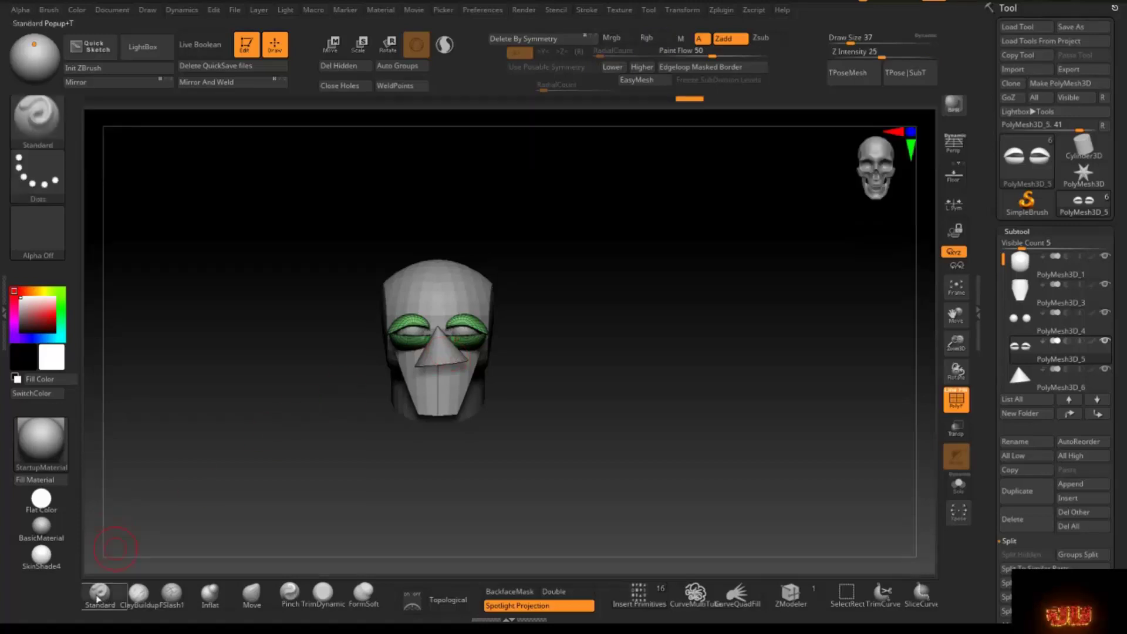
Stretch, shrink, raise and rescale the cone nose with the gizmo from front and side views
{"action": "left_click", "coordinate": [442, 355], "text": "alt"}
{"action": "left_click", "coordinate": [333, 50]}
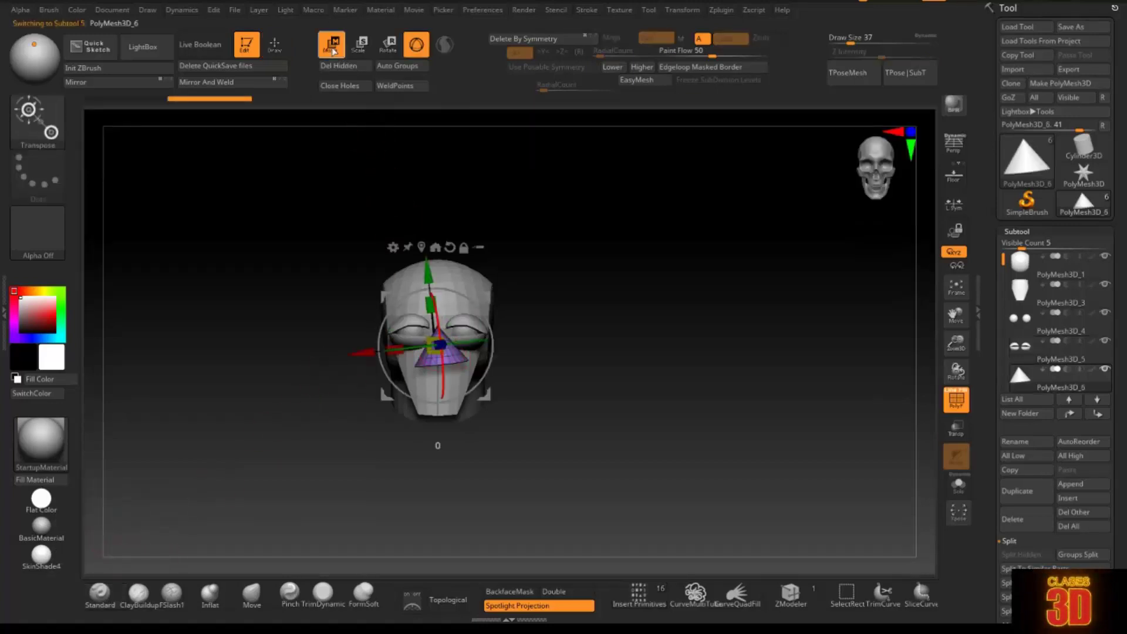
{"action": "left_click", "coordinate": [448, 248]}
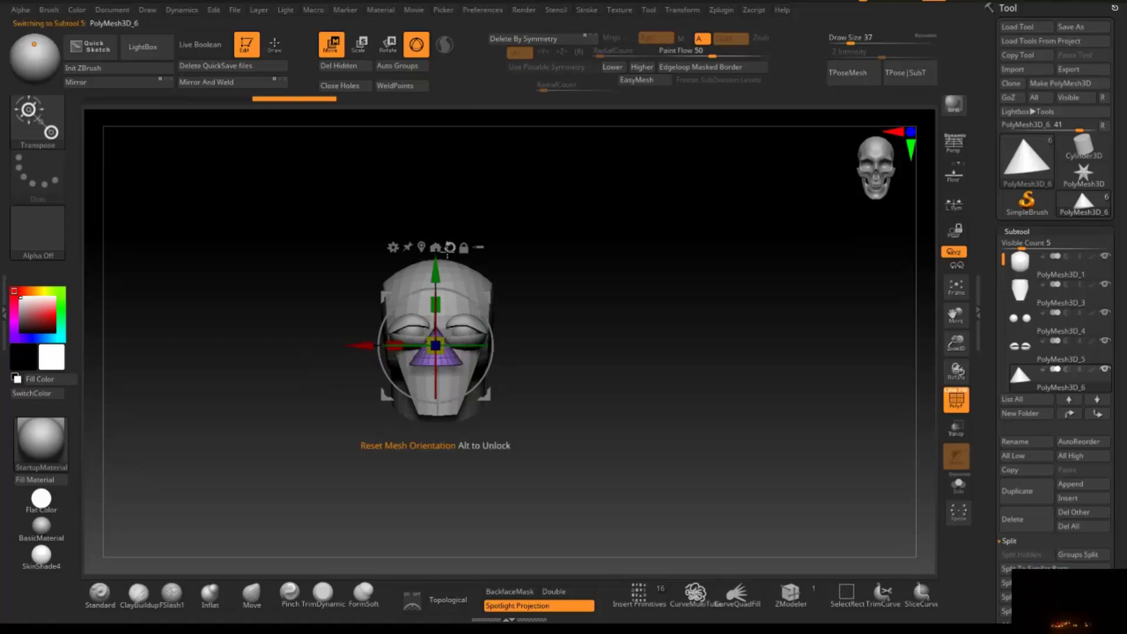
{"action": "left_click_drag", "start_coordinate": [580, 329], "coordinate": [499, 332]}
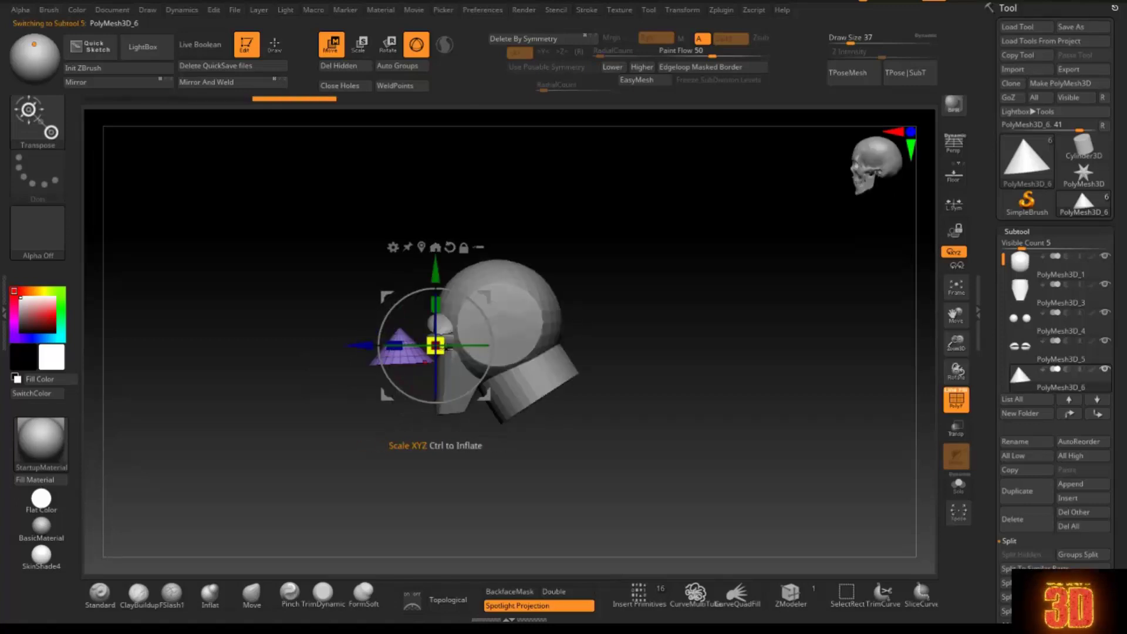
{"action": "left_click_drag", "start_coordinate": [436, 303], "coordinate": [443, 281]}
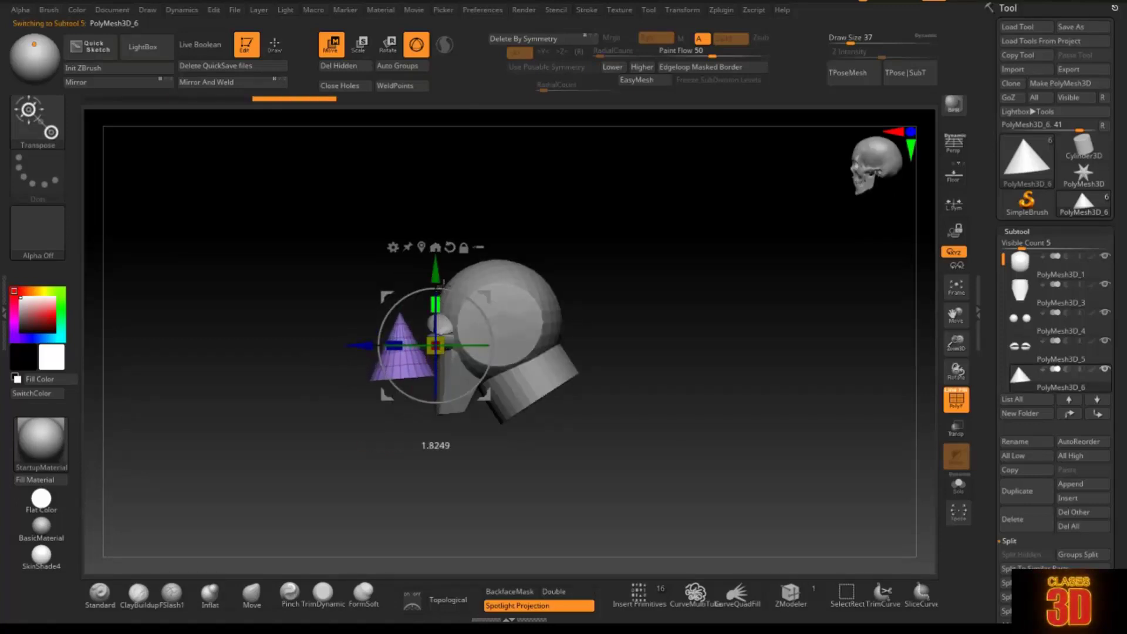
{"action": "left_click_drag", "start_coordinate": [436, 345], "coordinate": [434, 348]}
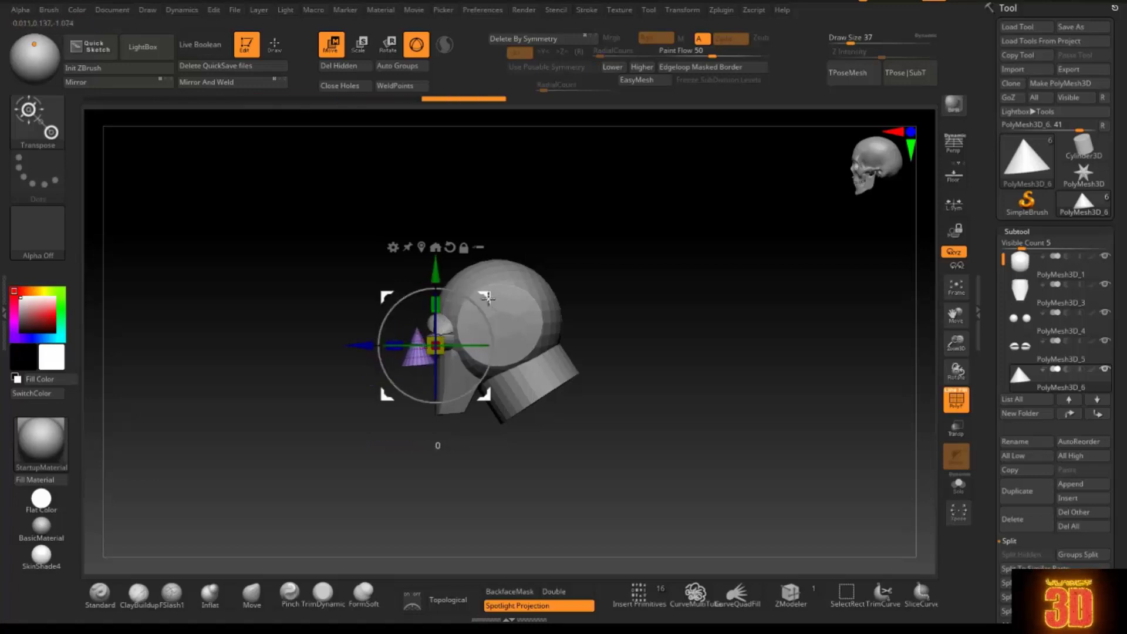
{"action": "left_click_drag", "start_coordinate": [633, 238], "coordinate": [695, 246]}
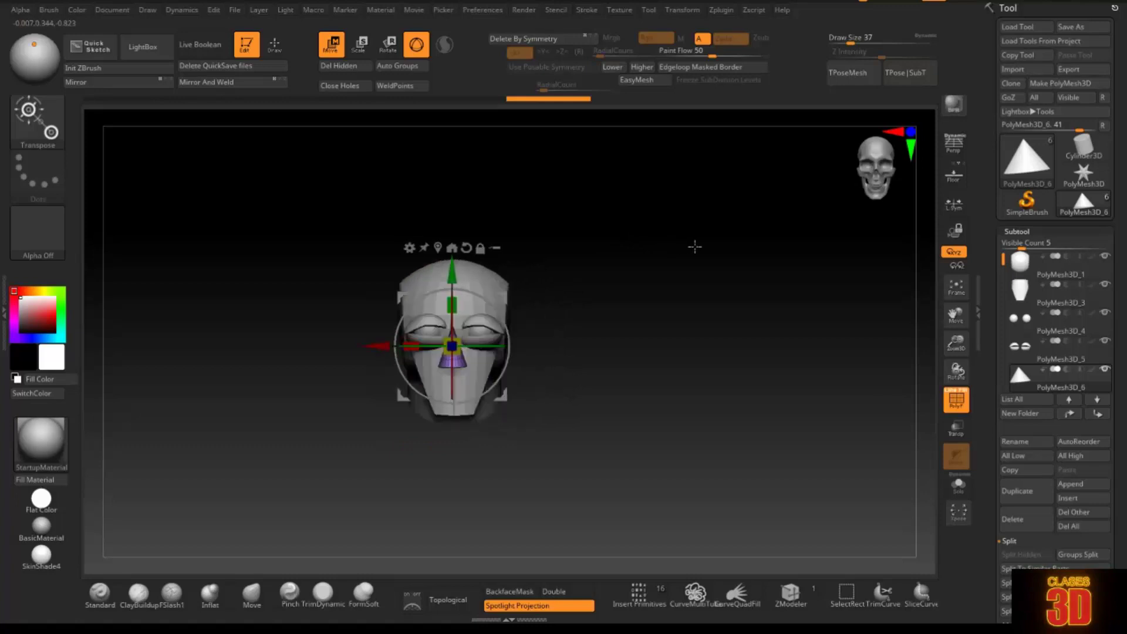
{"action": "left_click_drag", "start_coordinate": [462, 309], "coordinate": [461, 303]}
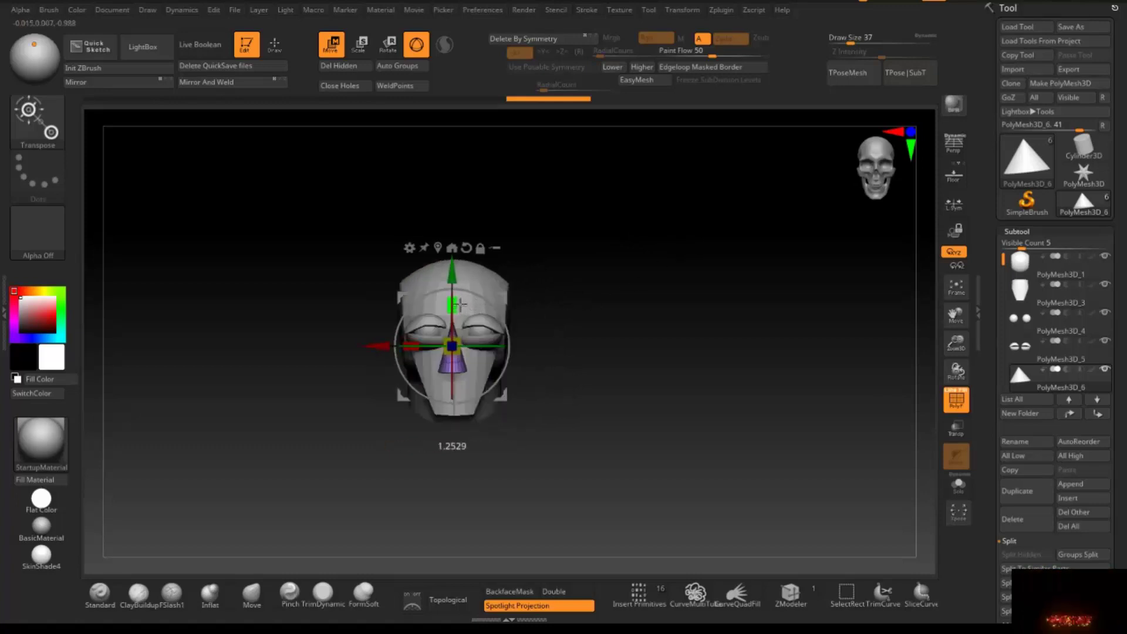
{"action": "left_click_drag", "start_coordinate": [619, 309], "coordinate": [578, 304]}
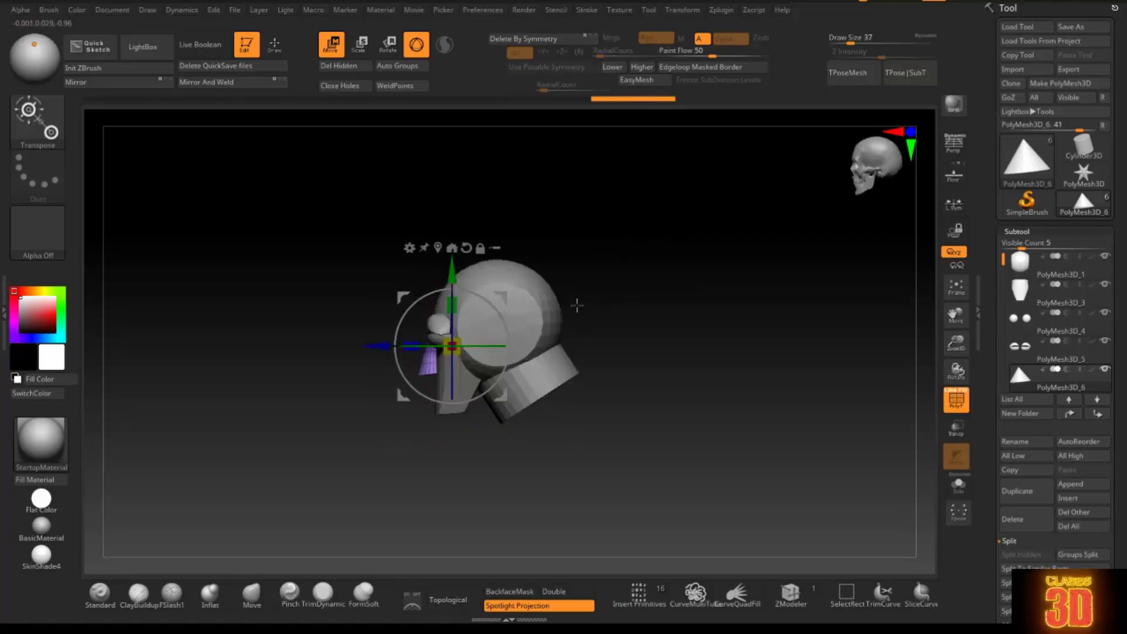
{"action": "left_click_drag", "start_coordinate": [508, 301], "coordinate": [516, 296]}
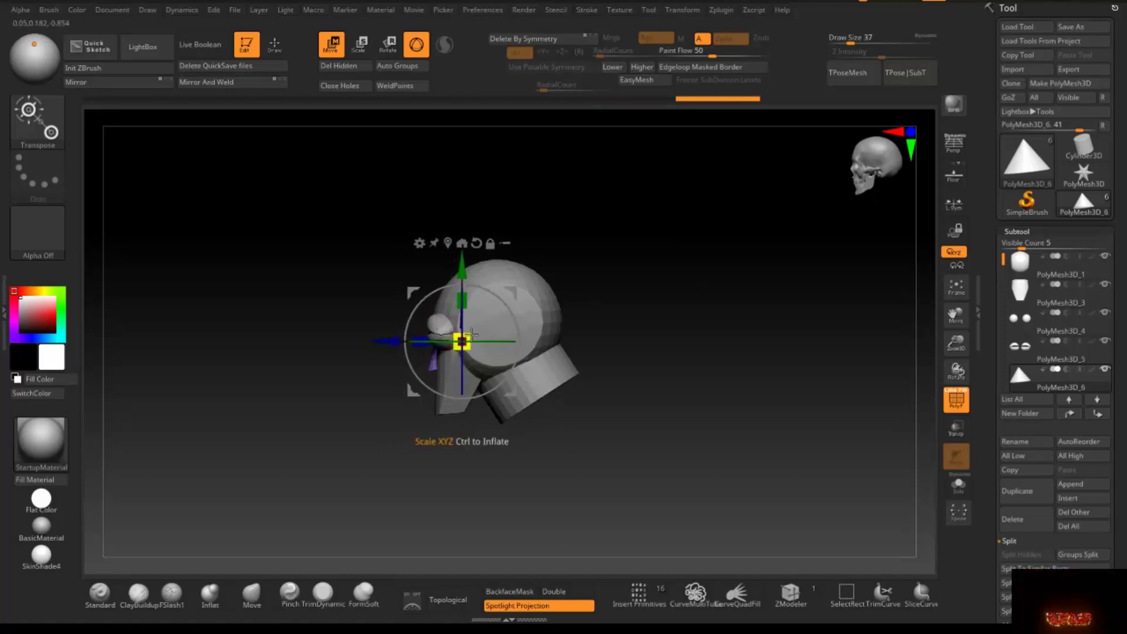
{"action": "mouse_move", "coordinate": [413, 344]}
{"action": "left_mouse_down"}
{"action": "mouse_move", "coordinate": [340, 356]}
{"action": "mouse_move", "coordinate": [307, 383]}
{"action": "mouse_move", "coordinate": [323, 385]}
{"action": "left_mouse_up"}
Draw a horizontal trim slice across the head at the nose tip
{"action": "key", "text": "q"}
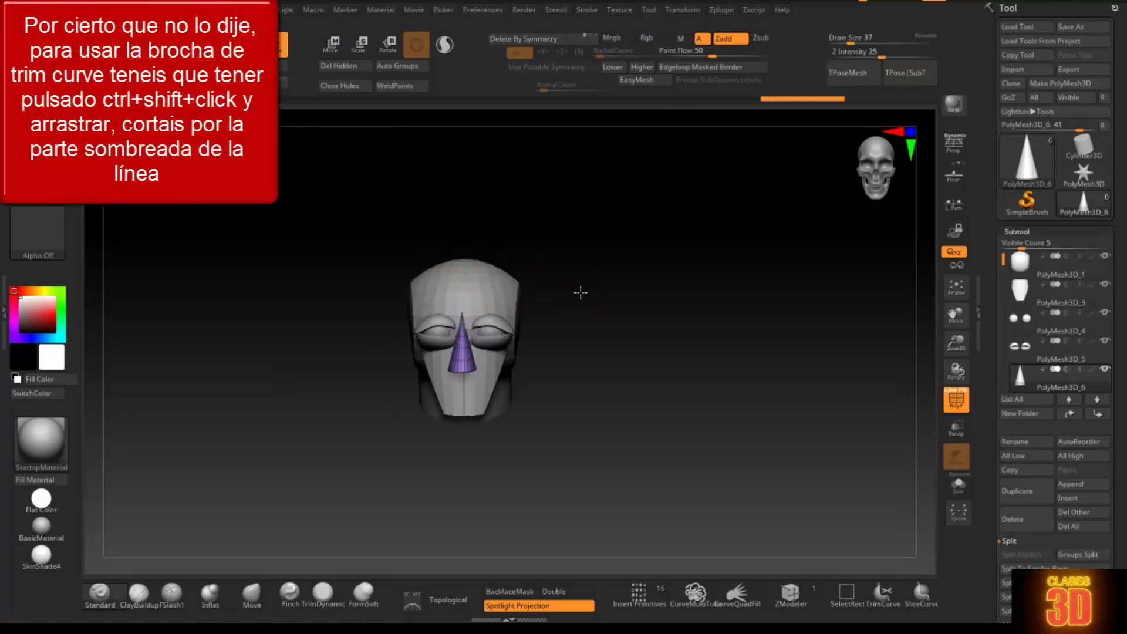
{"action": "key", "text": "ctrl+shift"}
{"action": "mouse_move", "coordinate": [374, 338]}
{"action": "left_mouse_down", "text": "ctrl+shift"}
{"action": "mouse_move", "coordinate": [646, 314]}
{"action": "mouse_move", "coordinate": [612, 315]}
{"action": "mouse_move", "coordinate": [626, 373]}
{"action": "mouse_move", "coordinate": [614, 298]}
{"action": "left_mouse_up", "text": "ctrl+shift"}
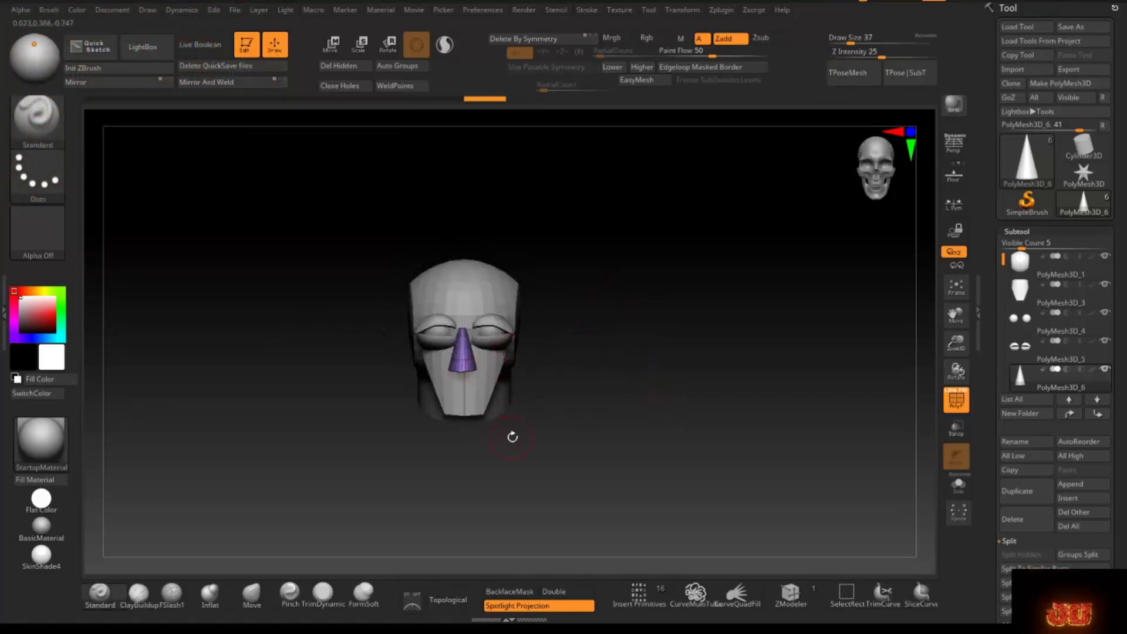
{"action": "left_click_drag", "start_coordinate": [579, 383], "coordinate": [581, 376]}
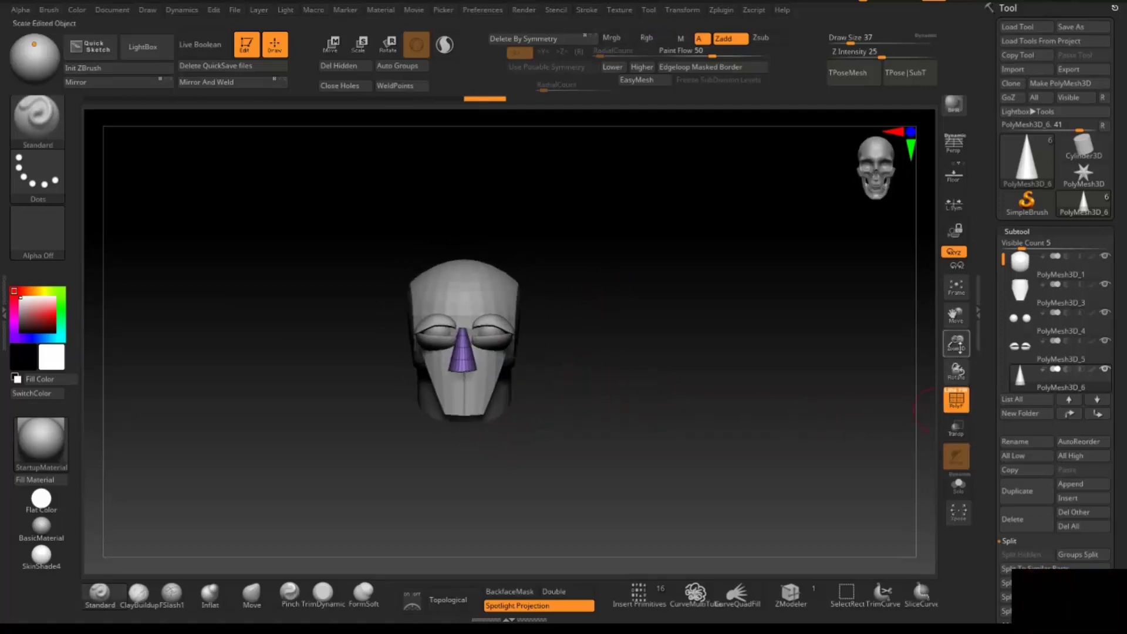
{"action": "scroll", "coordinate": [910, 376], "scroll_direction": "up", "scroll_amount": 5}
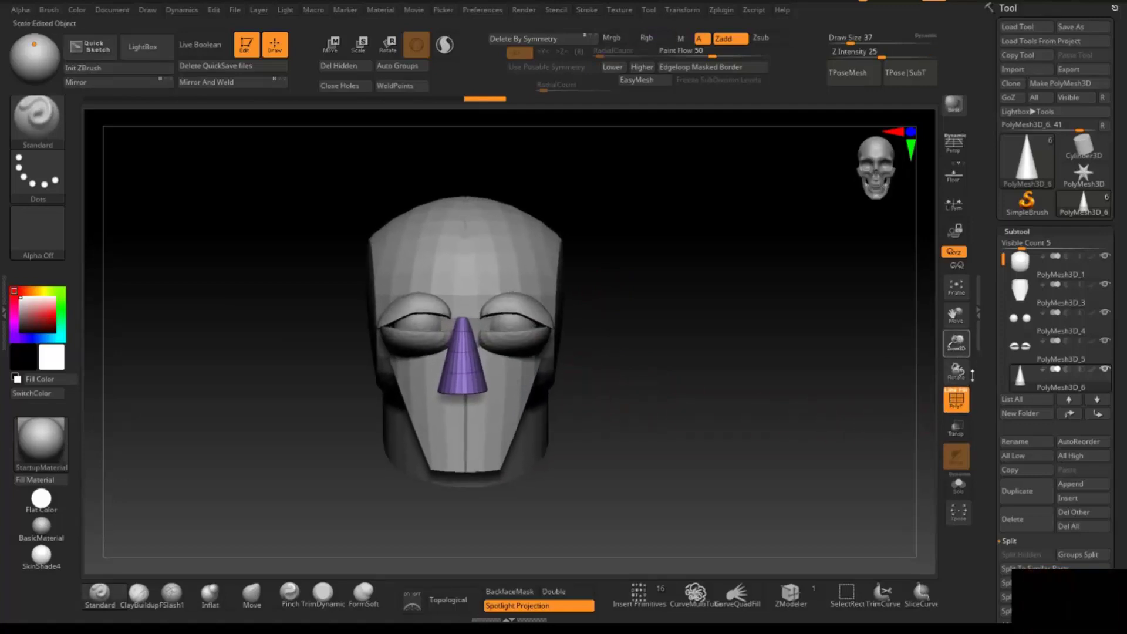
Scale the purple nose cone down slightly with the gizmo
{"action": "left_click", "coordinate": [331, 44]}
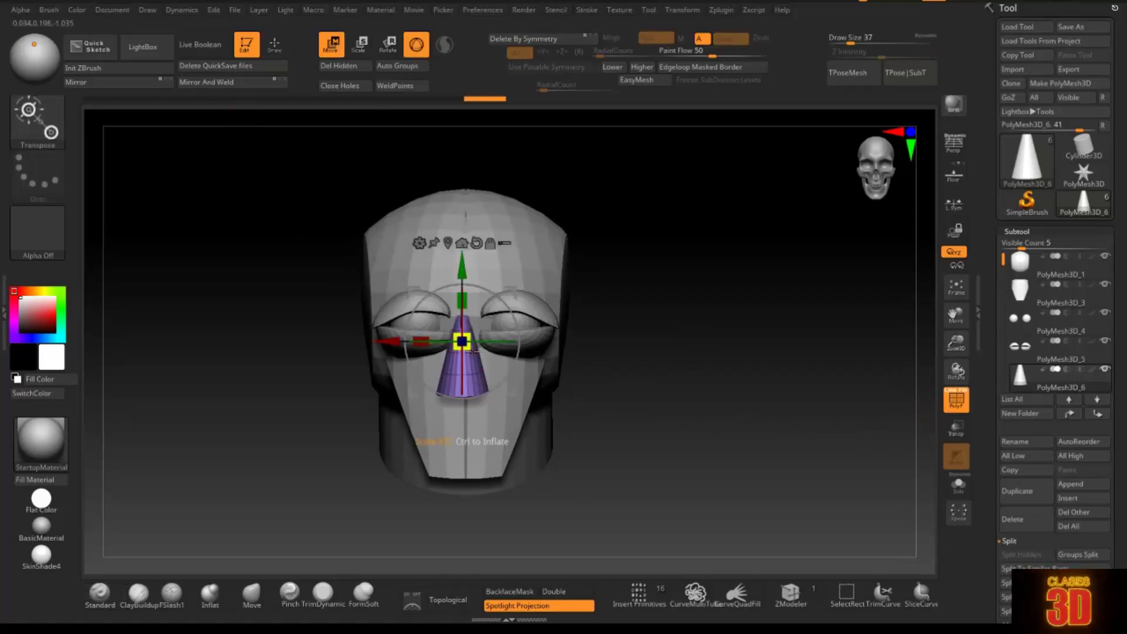
{"action": "mouse_move", "coordinate": [463, 341]}
{"action": "left_mouse_down"}
{"action": "mouse_move", "coordinate": [452, 348]}
{"action": "mouse_move", "coordinate": [462, 343]}
{"action": "left_mouse_up"}
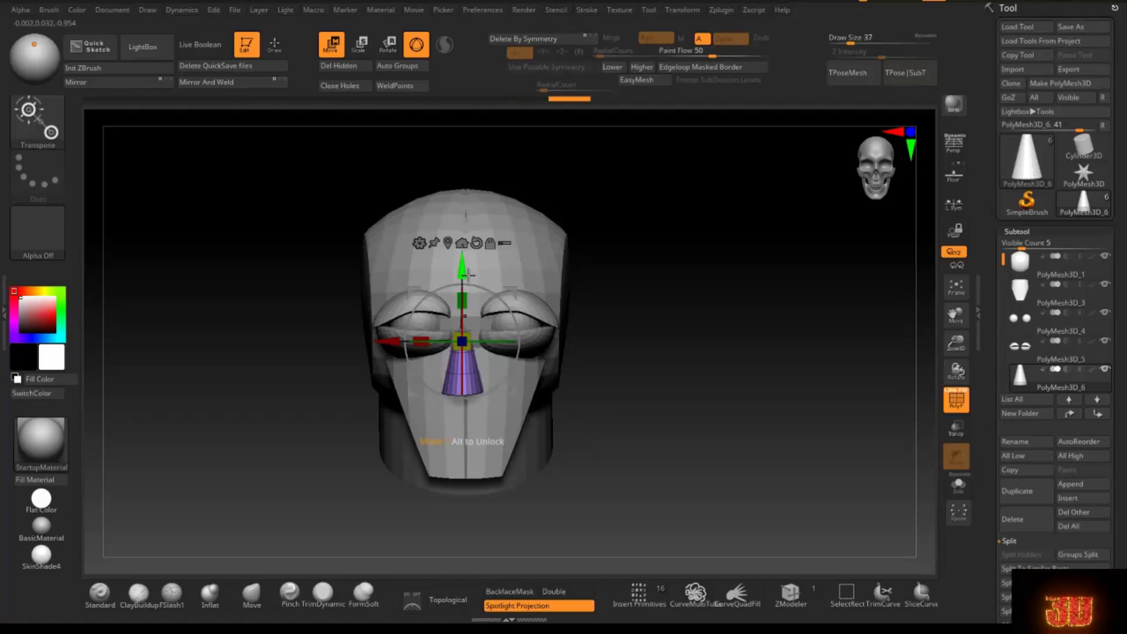
{"action": "mouse_move", "coordinate": [664, 324]}
{"action": "left_mouse_down"}
{"action": "mouse_move", "coordinate": [671, 247]}
{"action": "mouse_move", "coordinate": [660, 272]}
{"action": "left_mouse_up"}
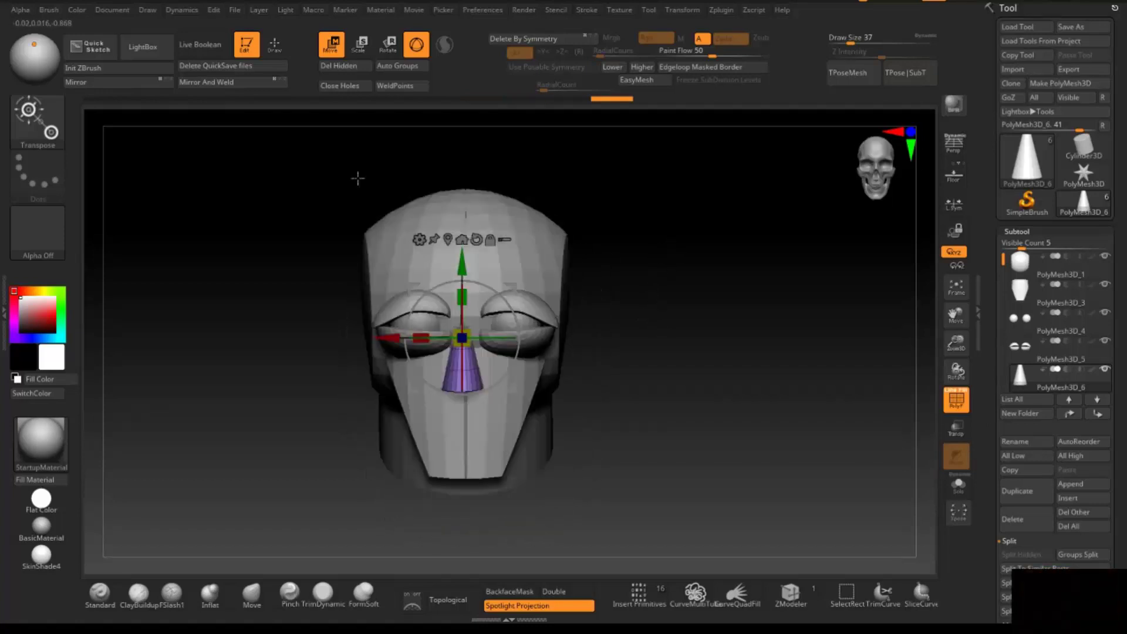
With the Move brush and X symmetry, pull the nose base outward into a flare
{"action": "left_click", "coordinate": [274, 44]}
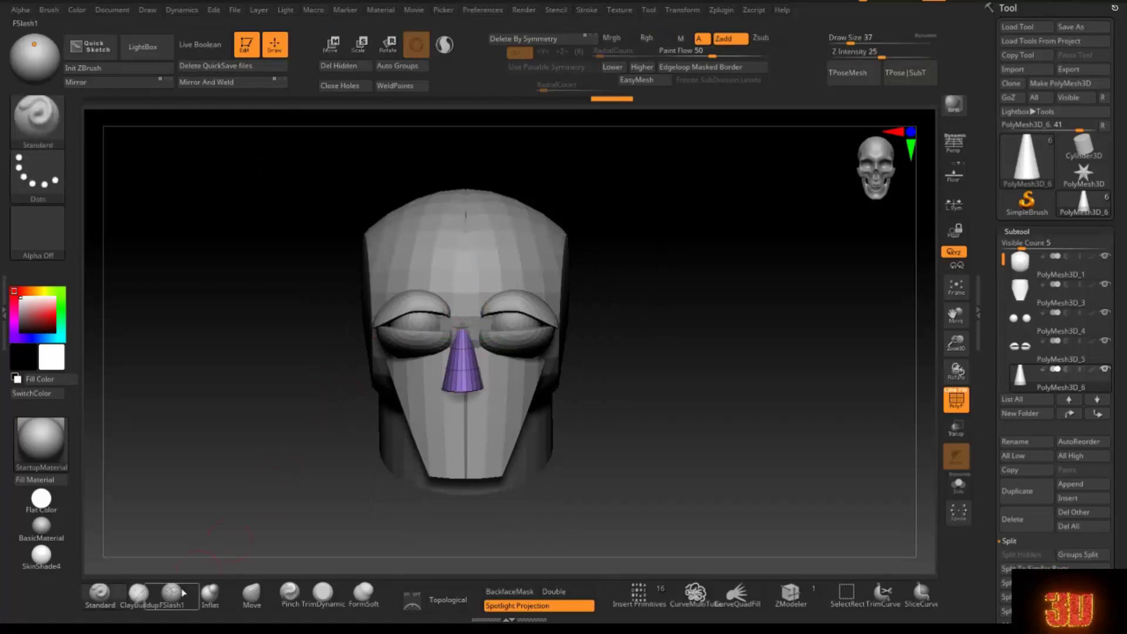
{"action": "left_click", "coordinate": [251, 594]}
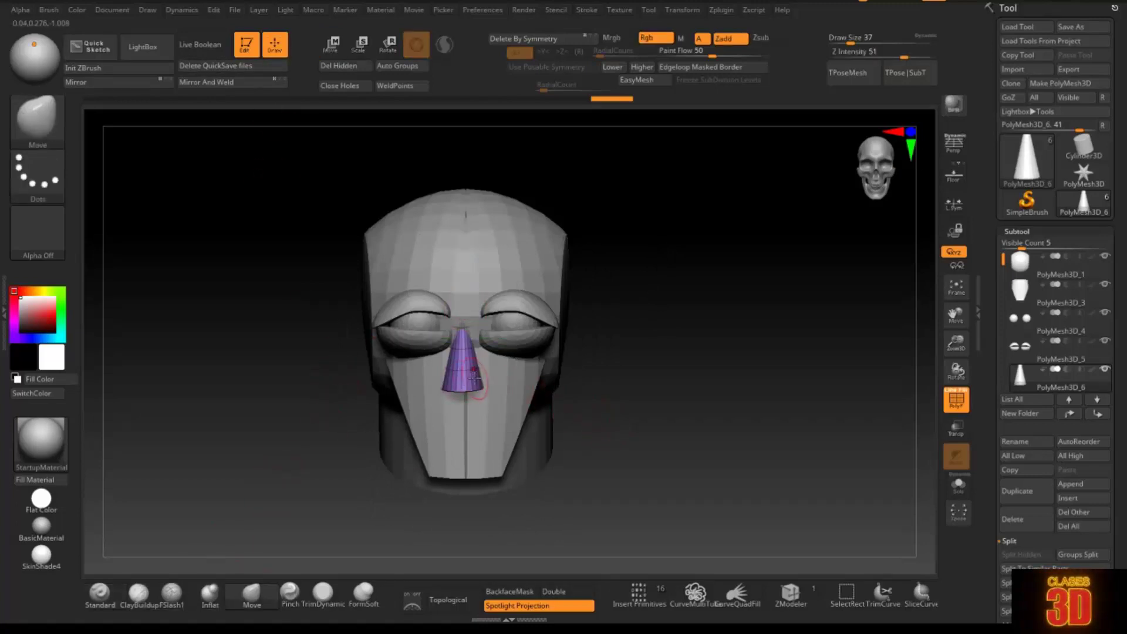
{"action": "key", "text": "x"}
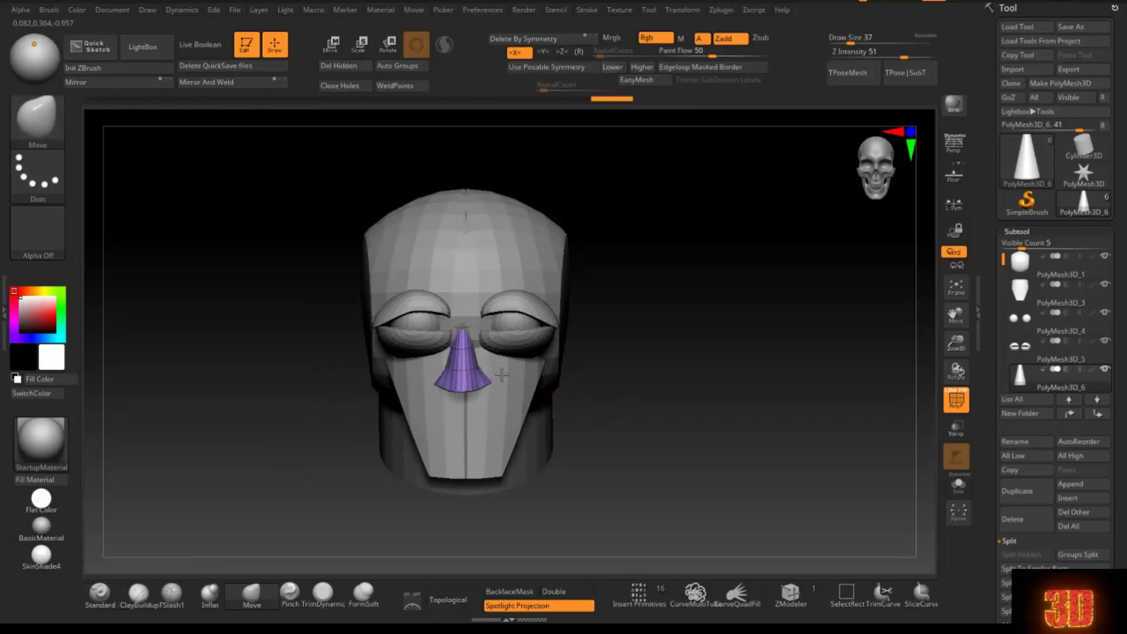
{"action": "left_click_drag", "start_coordinate": [664, 403], "coordinate": [711, 418]}
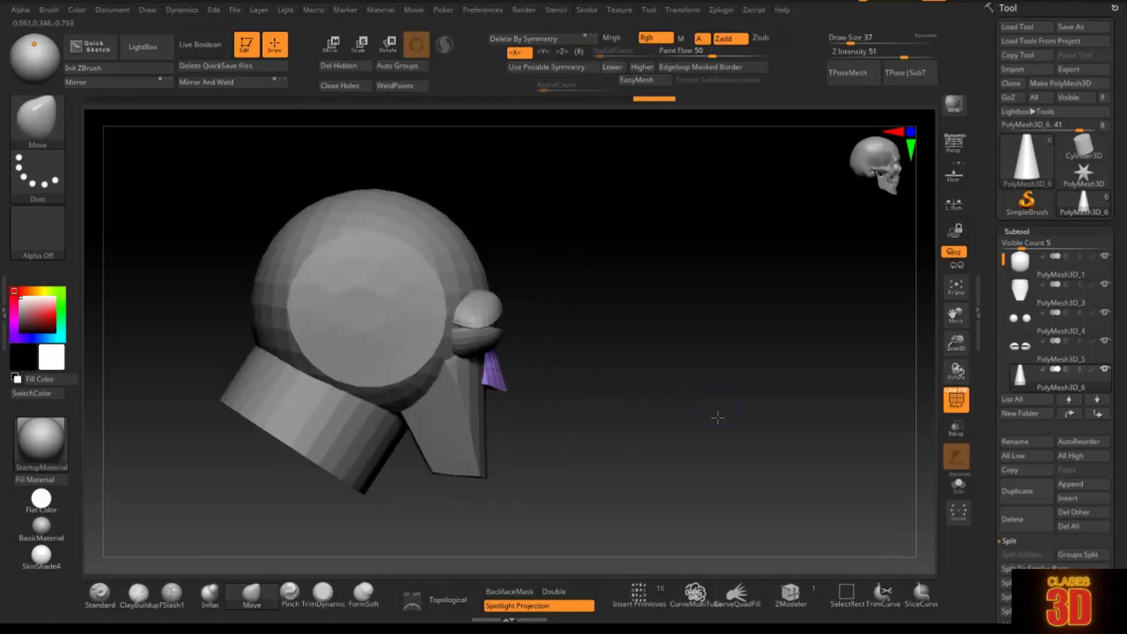
Push the eyelids back into the head, then select the eyeballs and orbit to check
{"action": "left_click", "coordinate": [491, 300], "text": "alt"}
{"action": "left_click", "coordinate": [332, 44]}
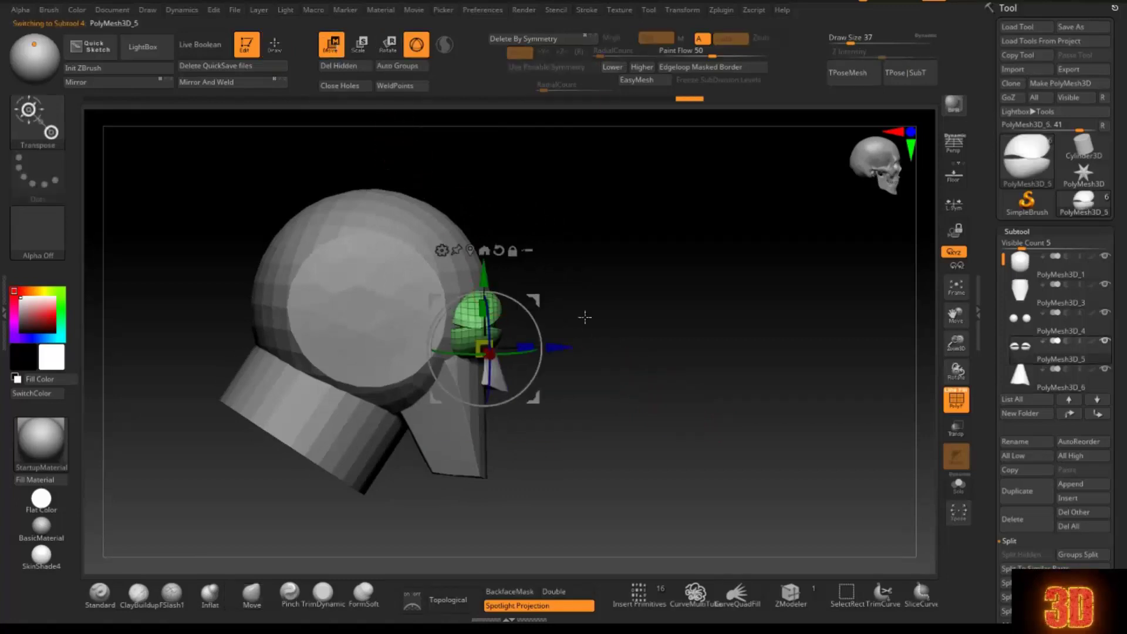
{"action": "mouse_move", "coordinate": [551, 347]}
{"action": "left_mouse_down"}
{"action": "mouse_move", "coordinate": [687, 350]}
{"action": "mouse_move", "coordinate": [650, 360]}
{"action": "left_mouse_up"}
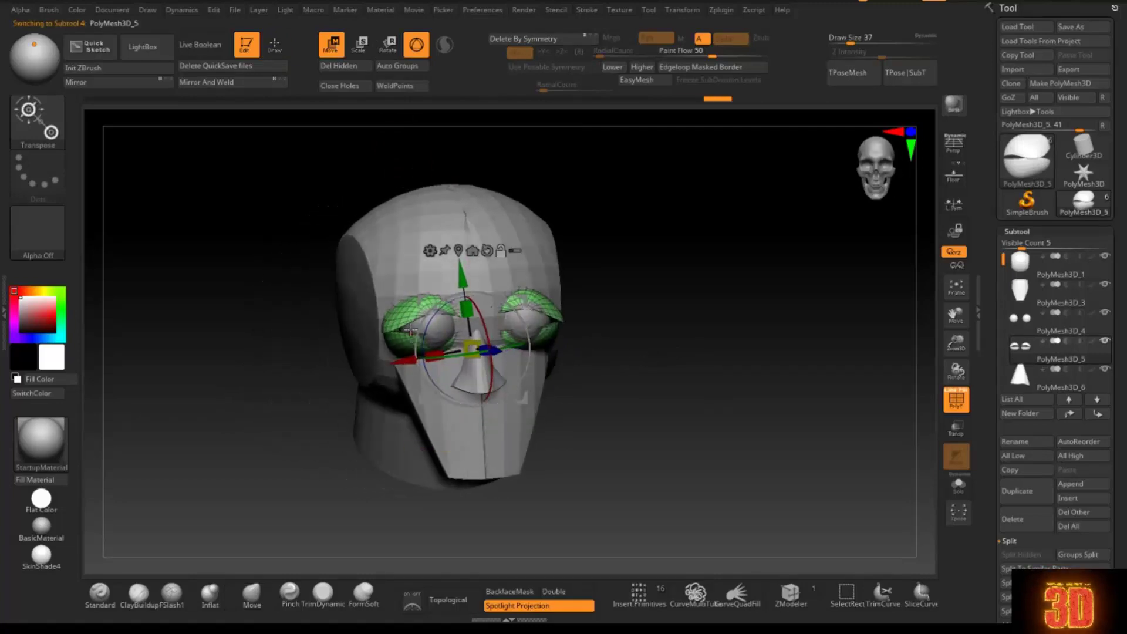
{"action": "left_click", "coordinate": [547, 331], "text": "alt"}
{"action": "mouse_move", "coordinate": [677, 355]}
{"action": "left_mouse_down"}
{"action": "mouse_move", "coordinate": [697, 405]}
{"action": "mouse_move", "coordinate": [623, 333]}
{"action": "left_mouse_up"}
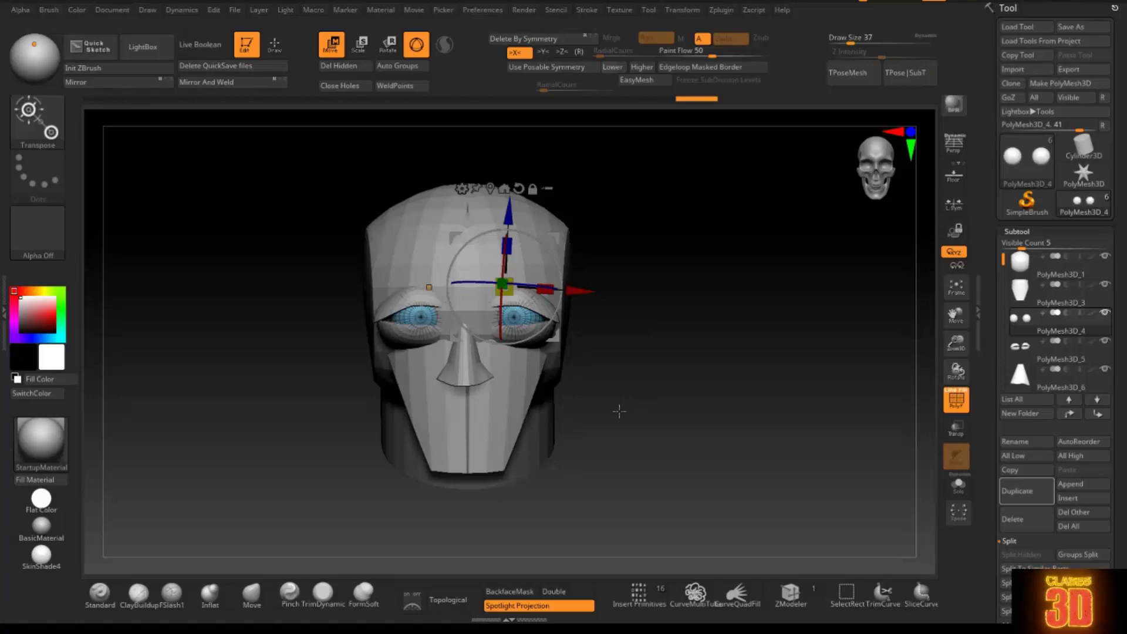
Carve the eyelids with the FSlash1 brush under X symmetry
{"action": "left_click", "coordinate": [172, 593]}
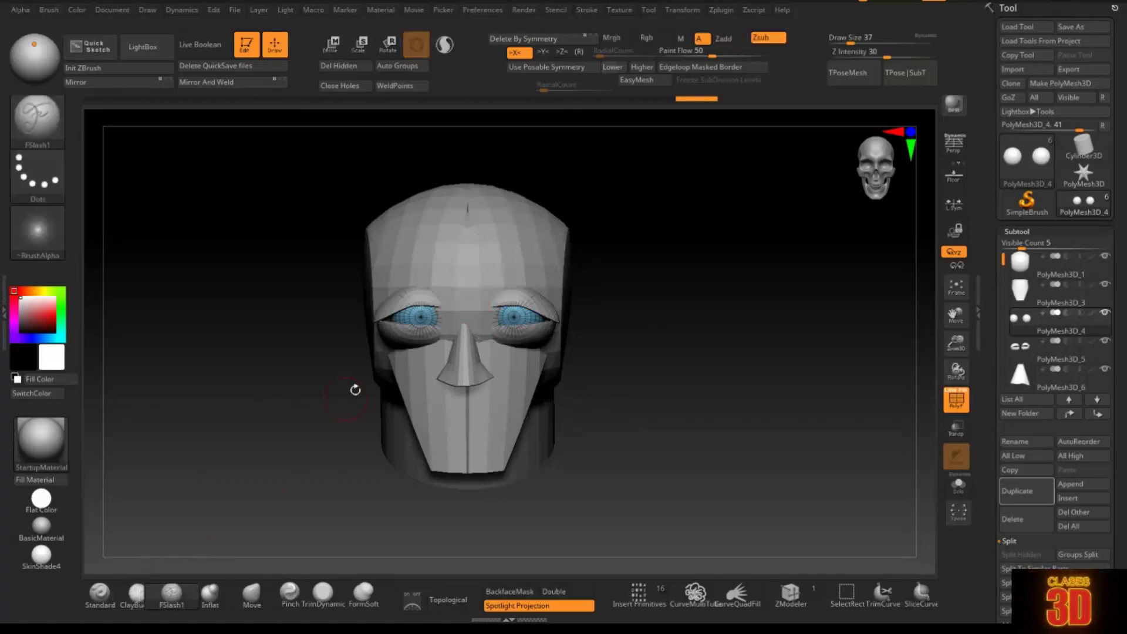
{"action": "left_click", "coordinate": [427, 300], "text": "alt"}
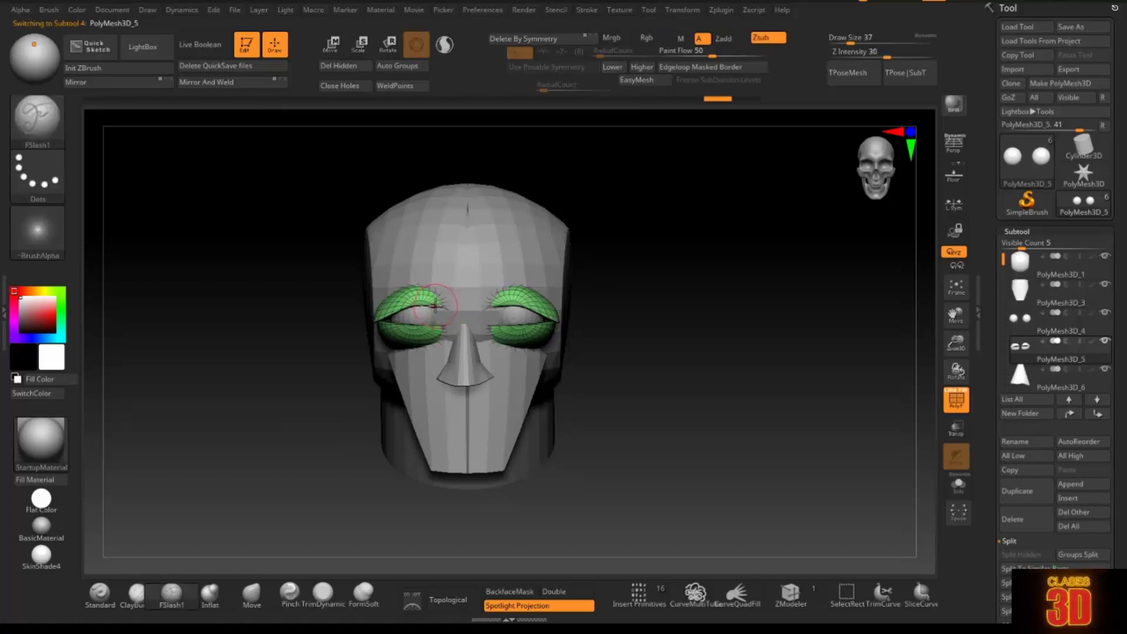
{"action": "key", "text": "x"}
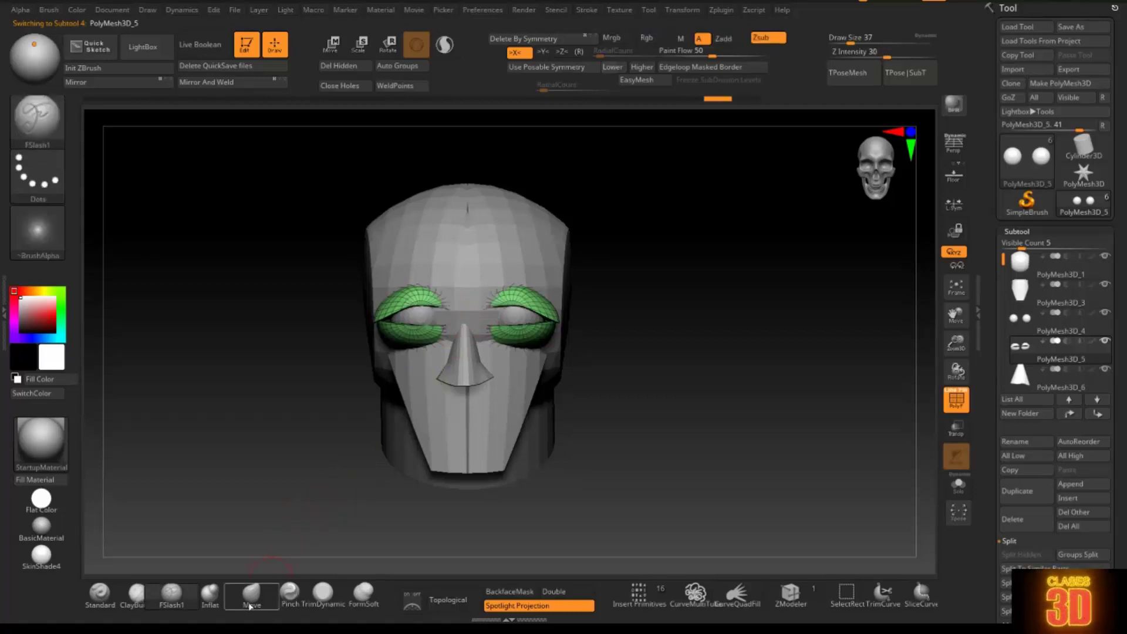
Sculpt the nose into a narrower faceted shape with ClayBuildup, then select the PolyMesh3D_2 collar
{"action": "left_click", "coordinate": [133, 594]}
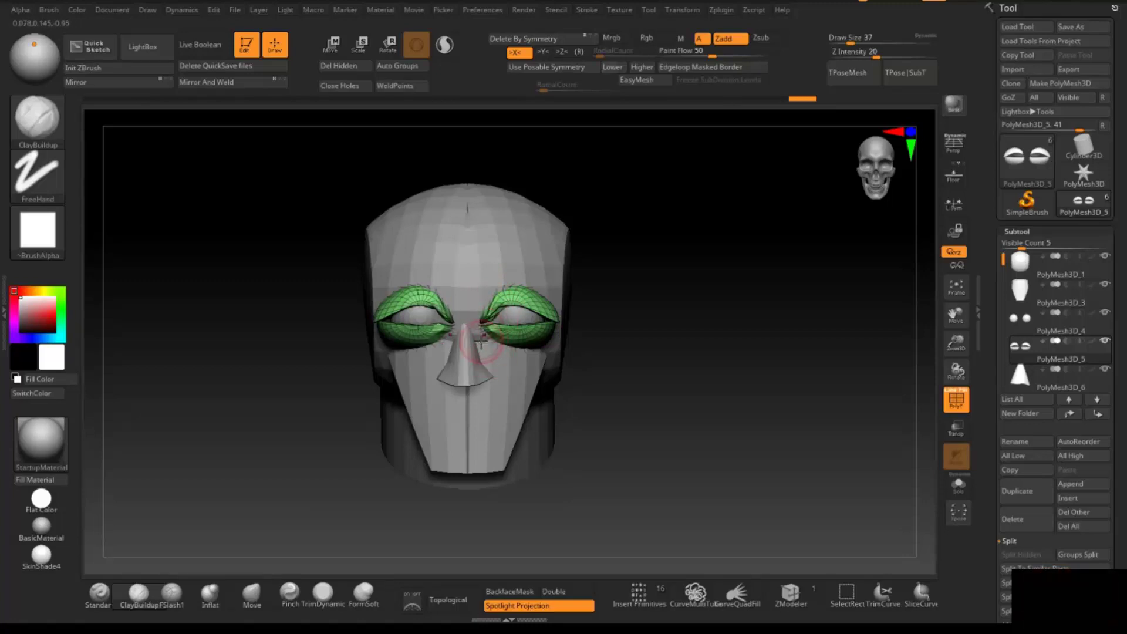
{"action": "left_click", "coordinate": [472, 339], "text": "alt"}
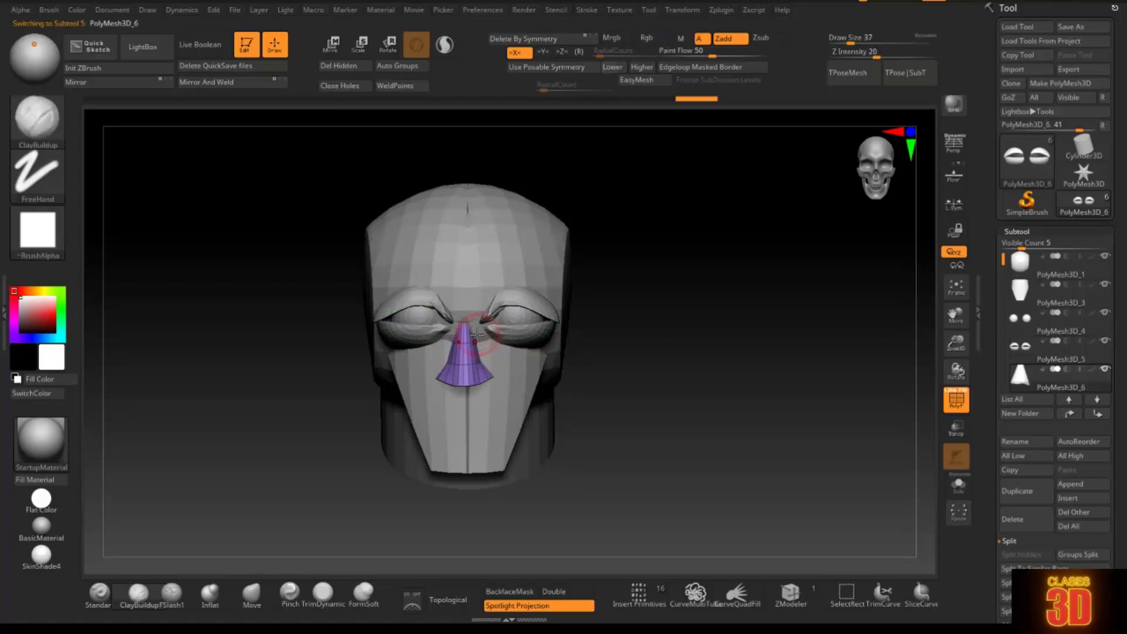
{"action": "key", "text": "x"}
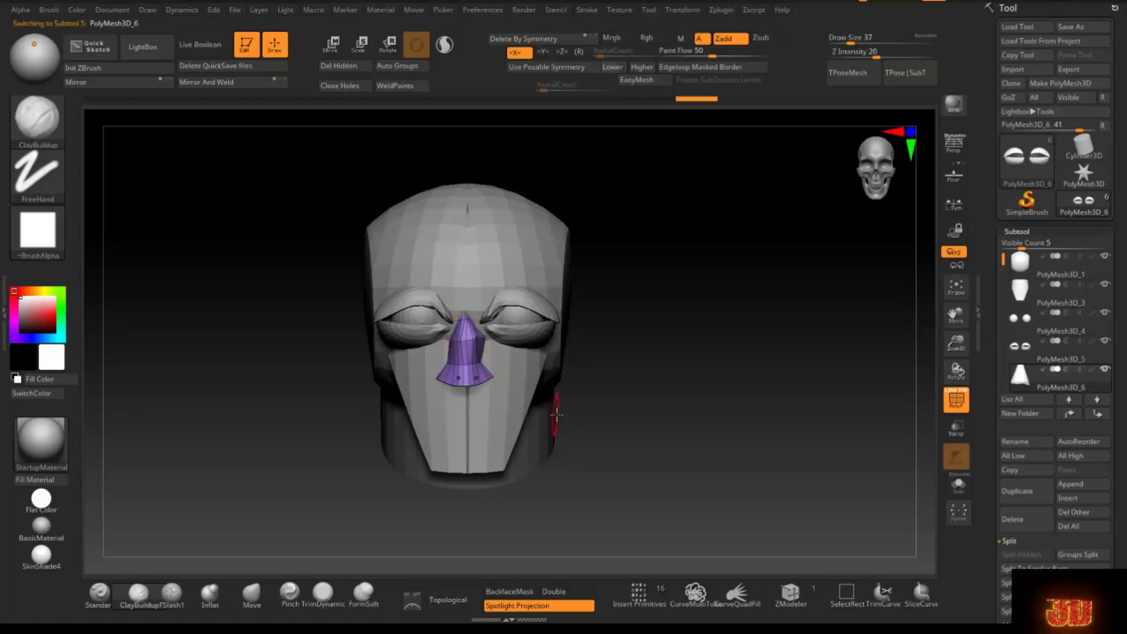
{"action": "left_click_drag", "start_coordinate": [589, 402], "coordinate": [615, 441]}
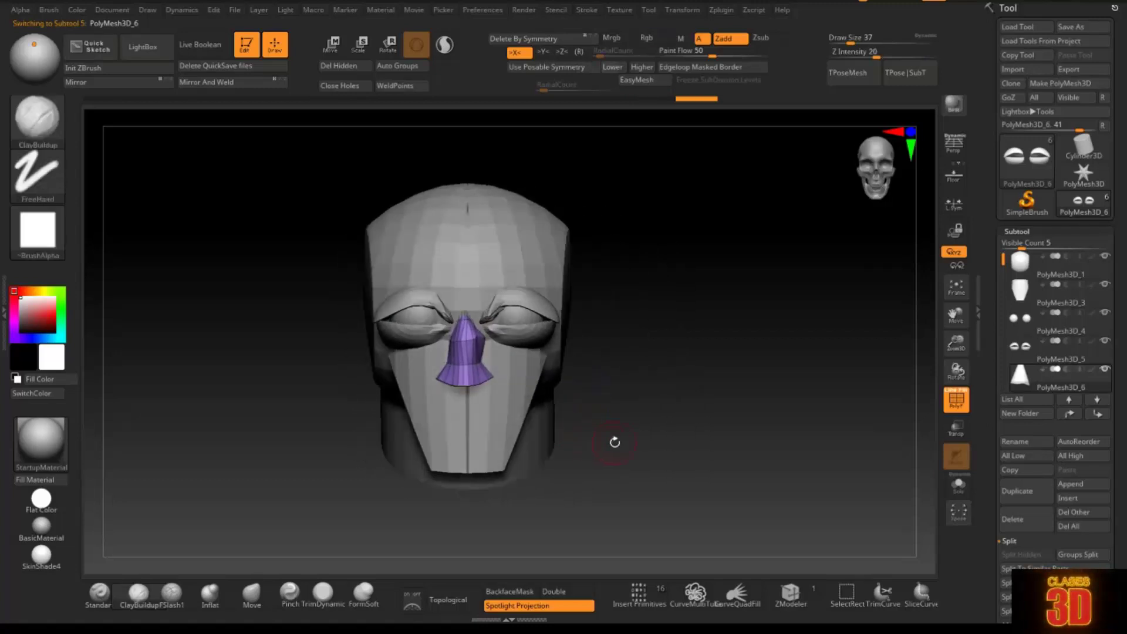
{"action": "left_click_drag", "start_coordinate": [690, 460], "coordinate": [677, 410], "text": "shift"}
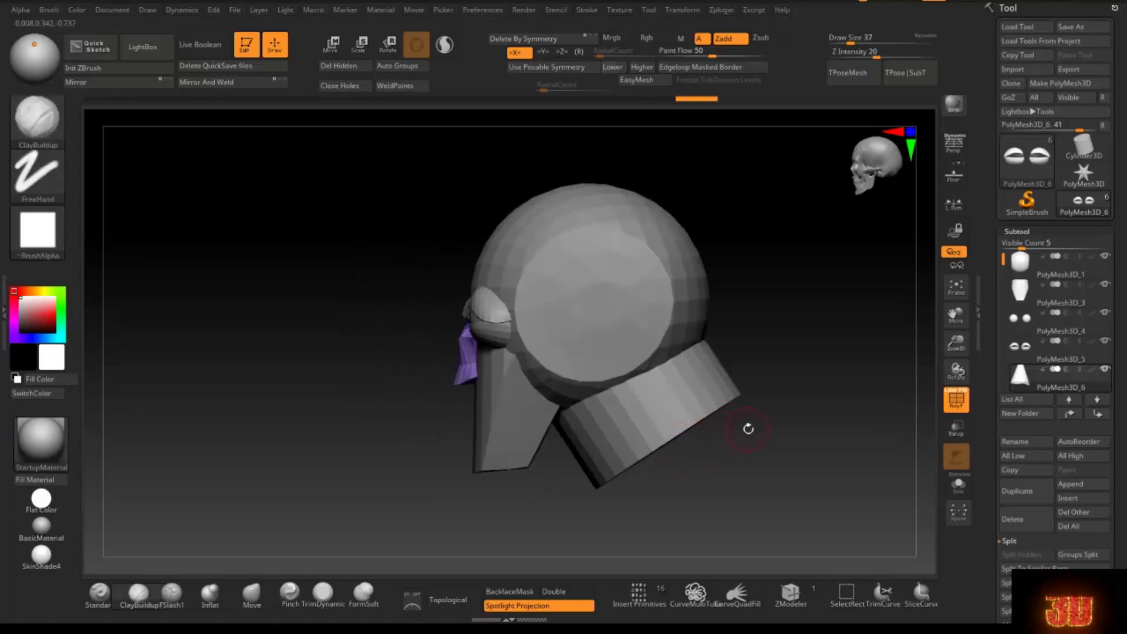
{"action": "left_click", "coordinate": [672, 426], "text": "alt"}
{"action": "key", "text": "w"}
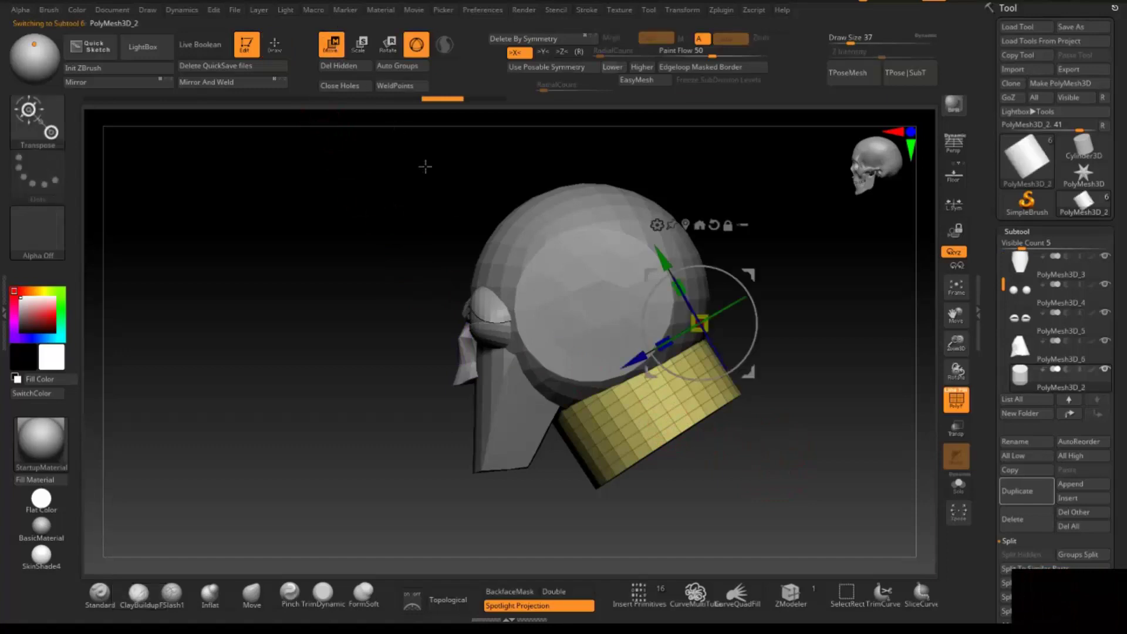
Tilt the yellow neck cylinder, enlarge it and lower it beneath the back of the head
{"action": "left_click_drag", "start_coordinate": [713, 325], "coordinate": [700, 322]}
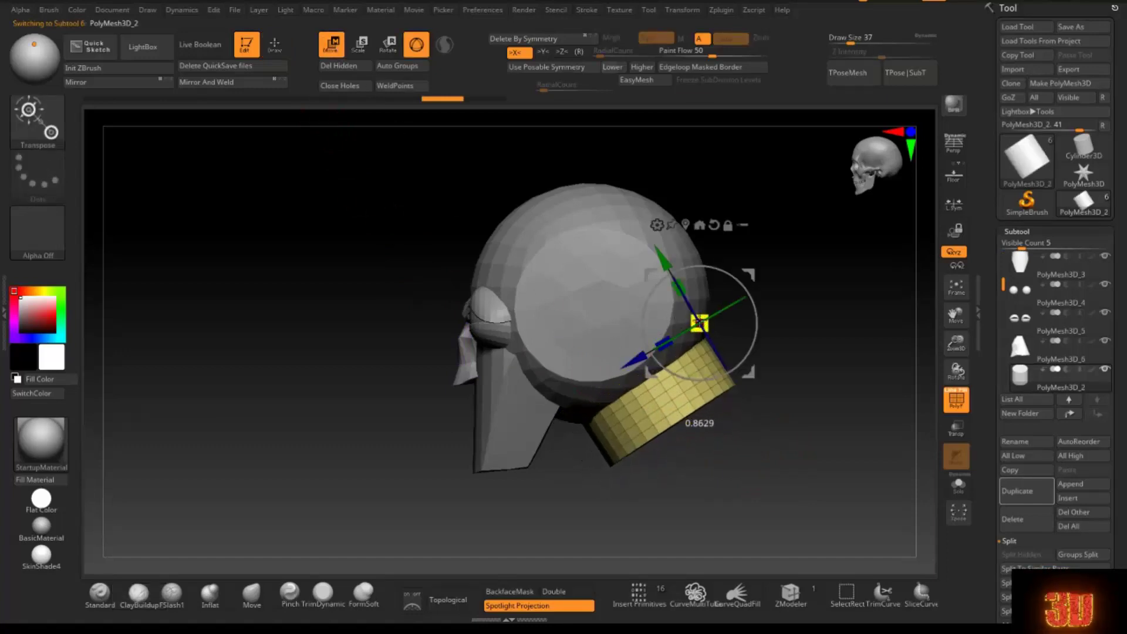
{"action": "left_click_drag", "start_coordinate": [752, 276], "coordinate": [768, 330]}
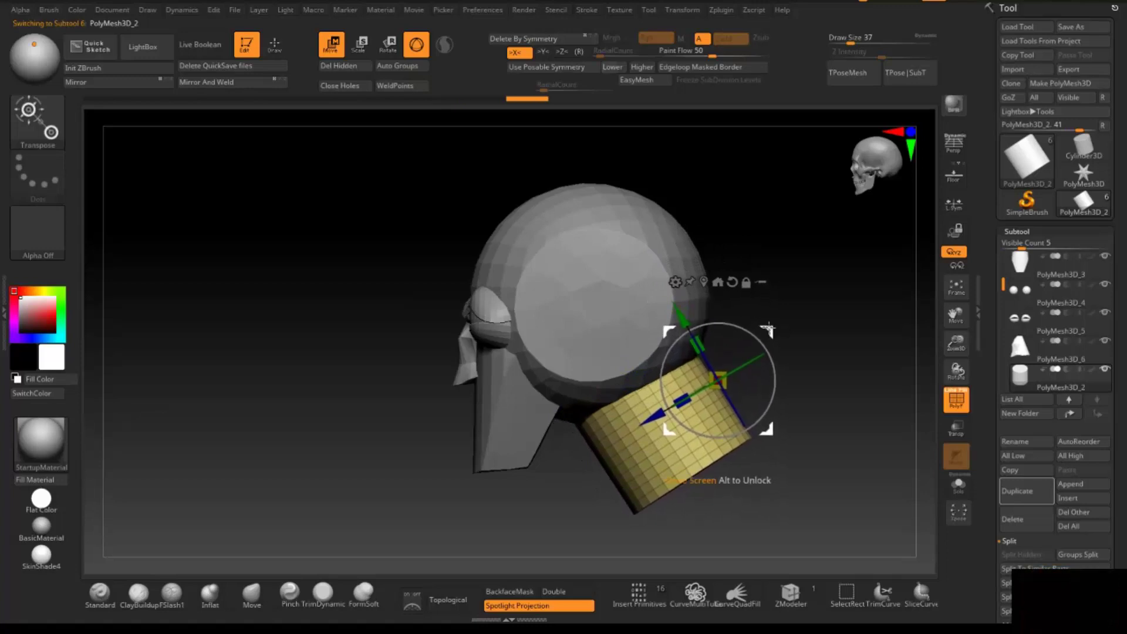
{"action": "left_click_drag", "start_coordinate": [817, 268], "coordinate": [871, 275]}
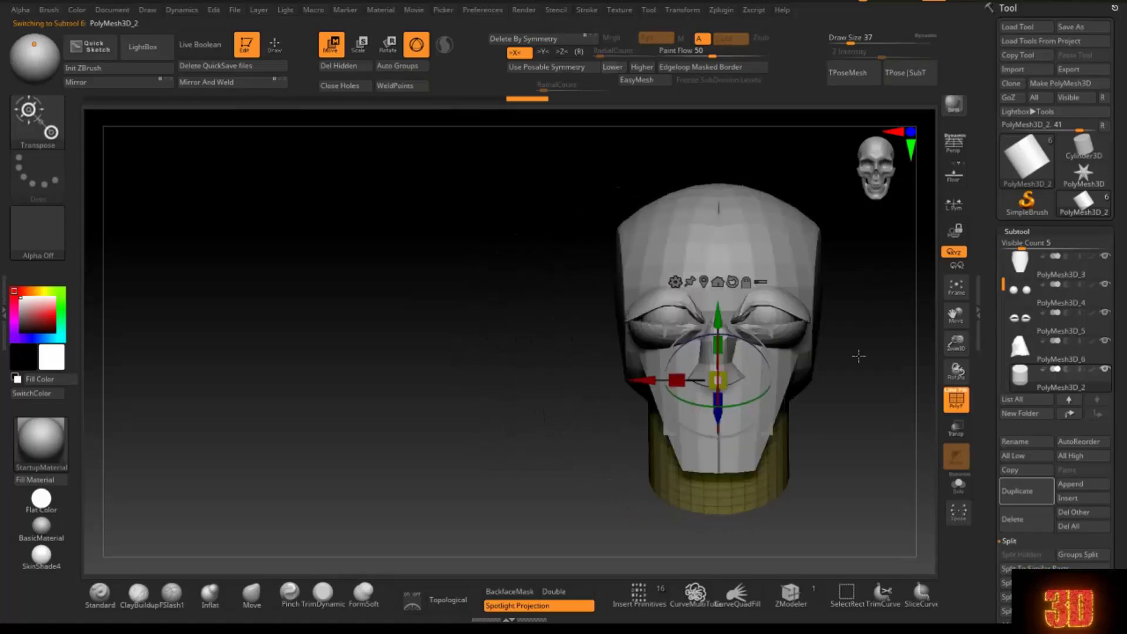
{"action": "mouse_move", "coordinate": [858, 356]}
{"action": "left_mouse_down", "text": "alt"}
{"action": "mouse_move", "coordinate": [783, 393]}
{"action": "mouse_move", "coordinate": [681, 382]}
{"action": "left_mouse_up", "text": "alt"}
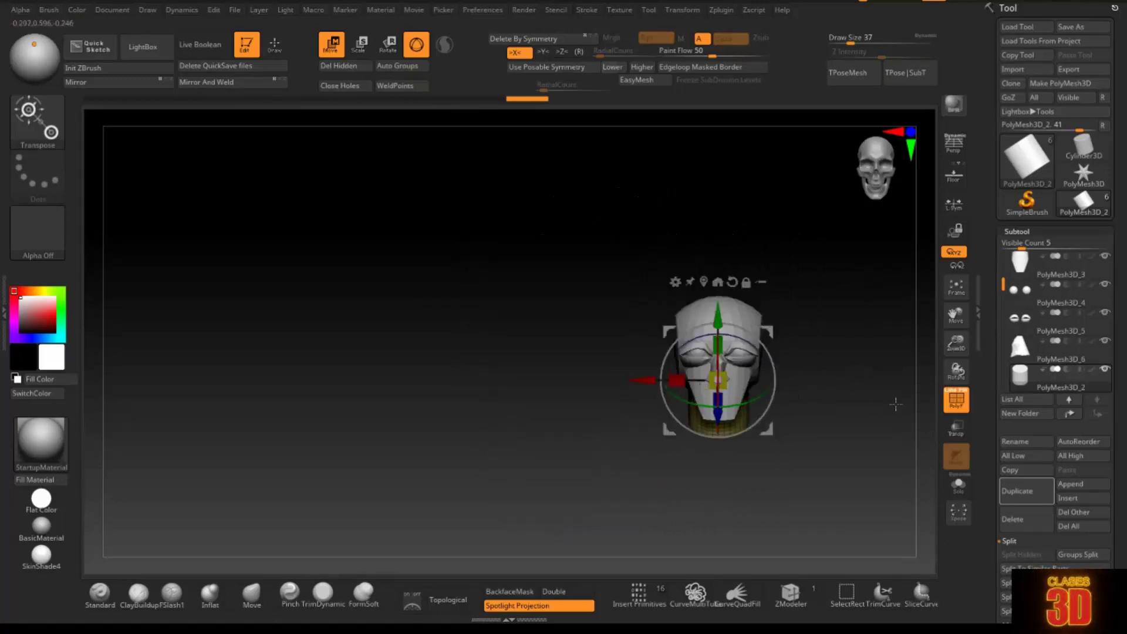
{"action": "mouse_move", "coordinate": [959, 346]}
{"action": "left_mouse_down"}
{"action": "mouse_move", "coordinate": [913, 397]}
{"action": "mouse_move", "coordinate": [695, 430]}
{"action": "left_mouse_up"}
{"action": "left_click", "coordinate": [273, 48]}
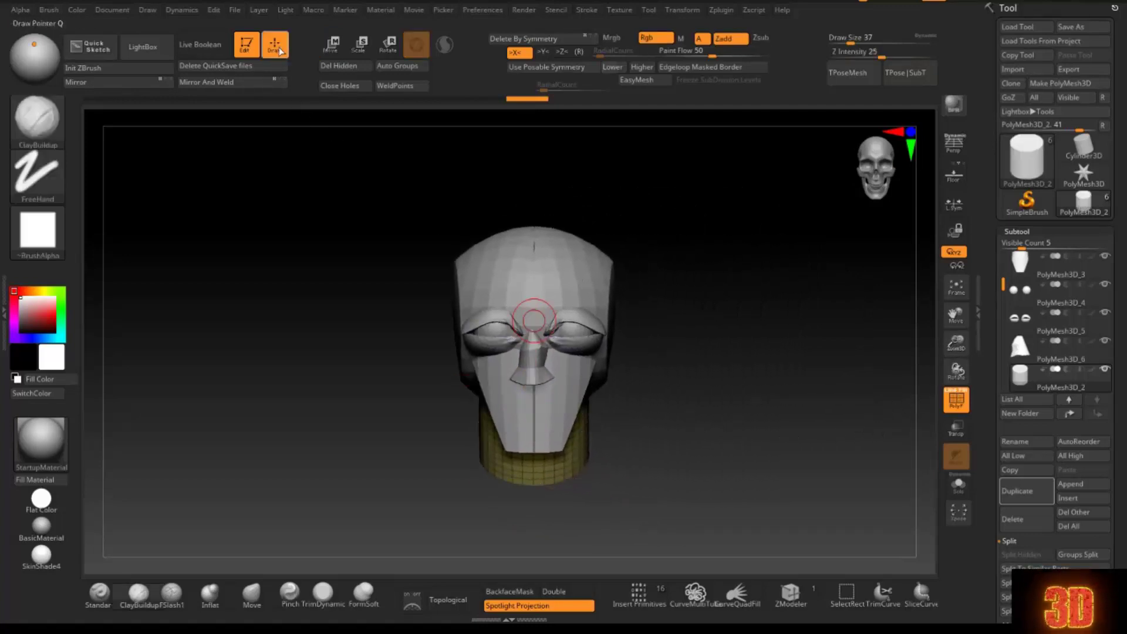
{"action": "mouse_move", "coordinate": [692, 332]}
{"action": "left_mouse_down"}
{"action": "mouse_move", "coordinate": [694, 364]}
{"action": "mouse_move", "coordinate": [656, 350]}
{"action": "left_mouse_up"}
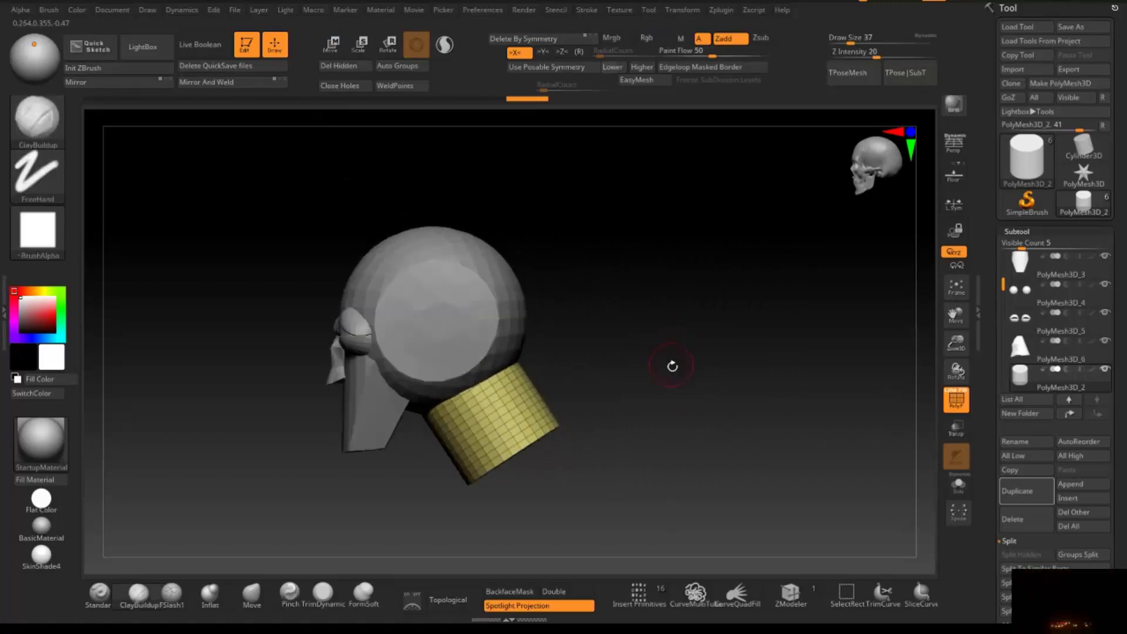
Insert a cylinder on the head's side at ear level and split it into subtool PolyMesh3D_7
{"action": "left_click", "coordinate": [639, 593]}
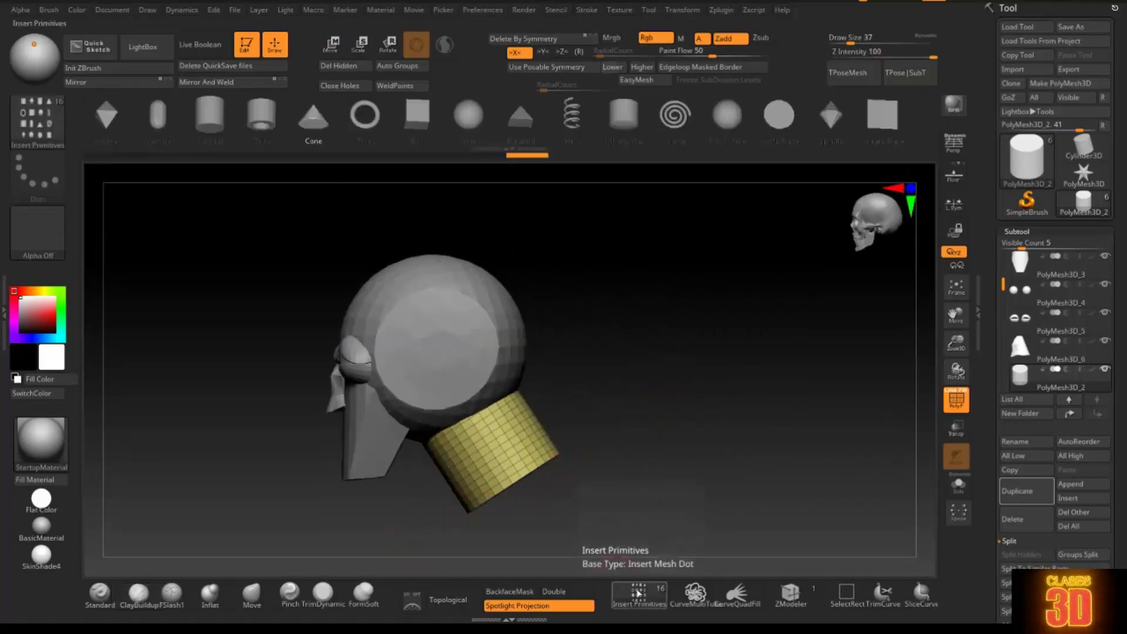
{"action": "left_click", "coordinate": [212, 126]}
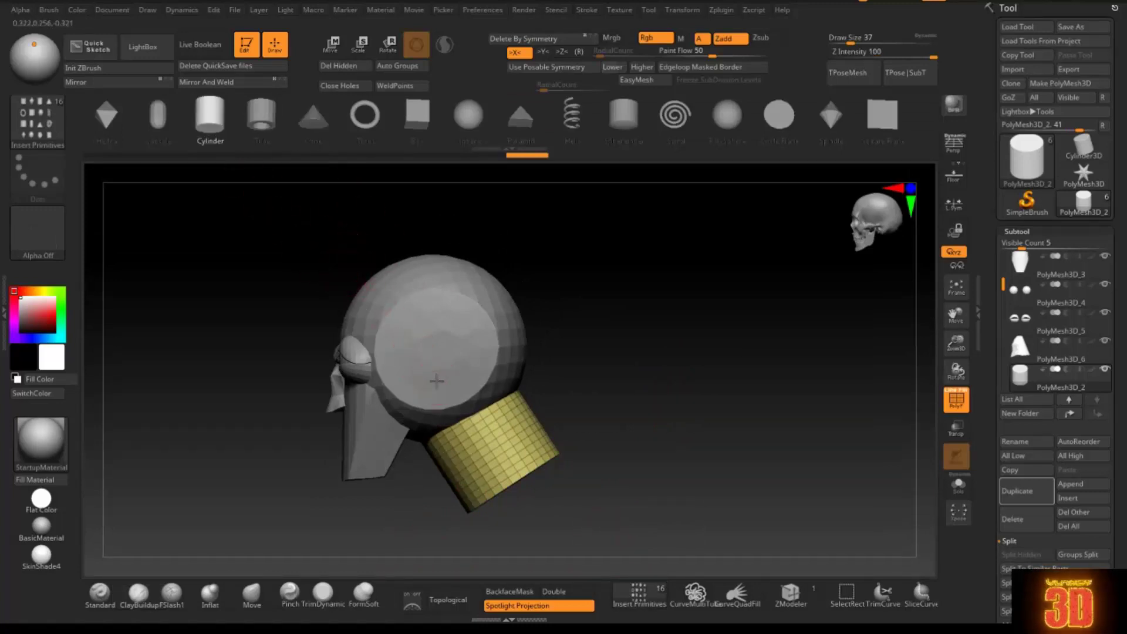
{"action": "left_click_drag", "start_coordinate": [417, 364], "coordinate": [480, 379]}
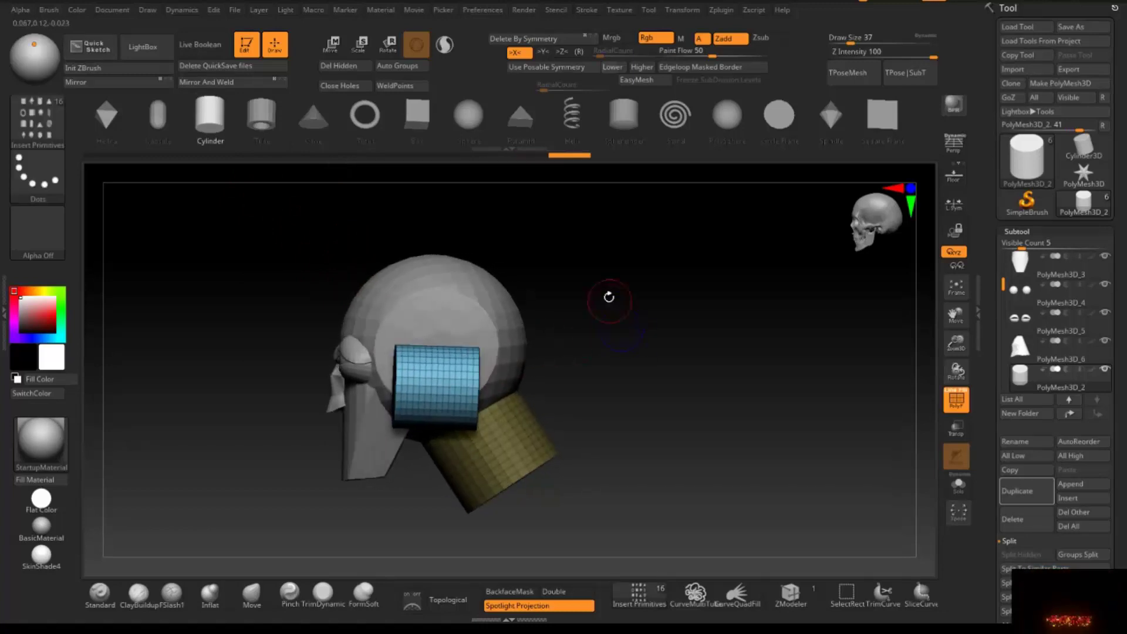
{"action": "left_click", "coordinate": [332, 44]}
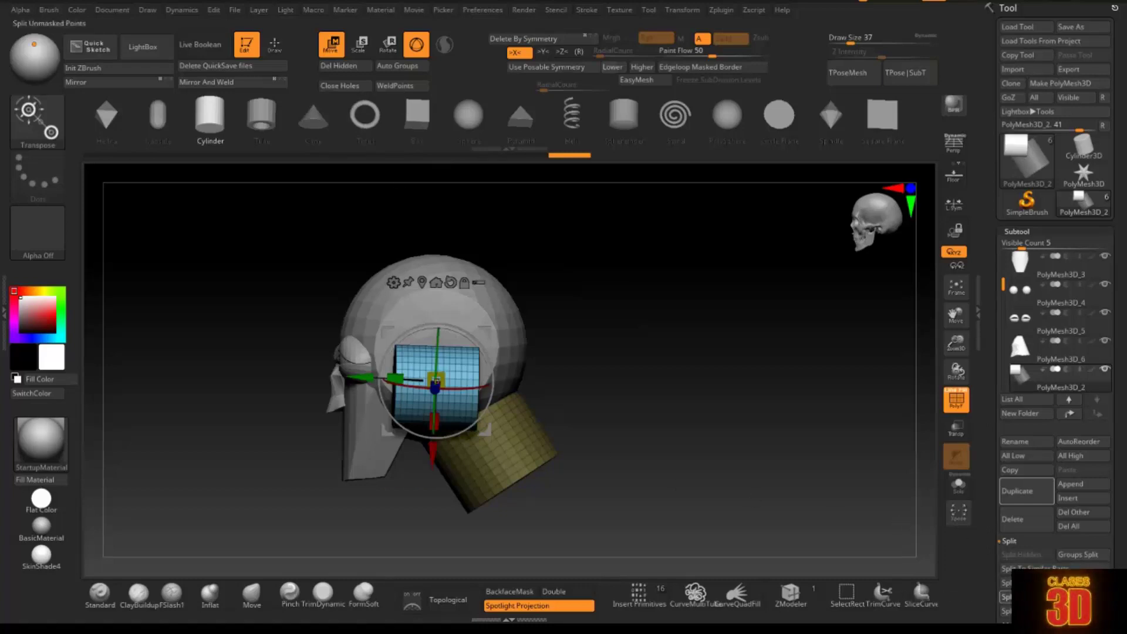
{"action": "left_click", "coordinate": [538, 411], "text": "alt"}
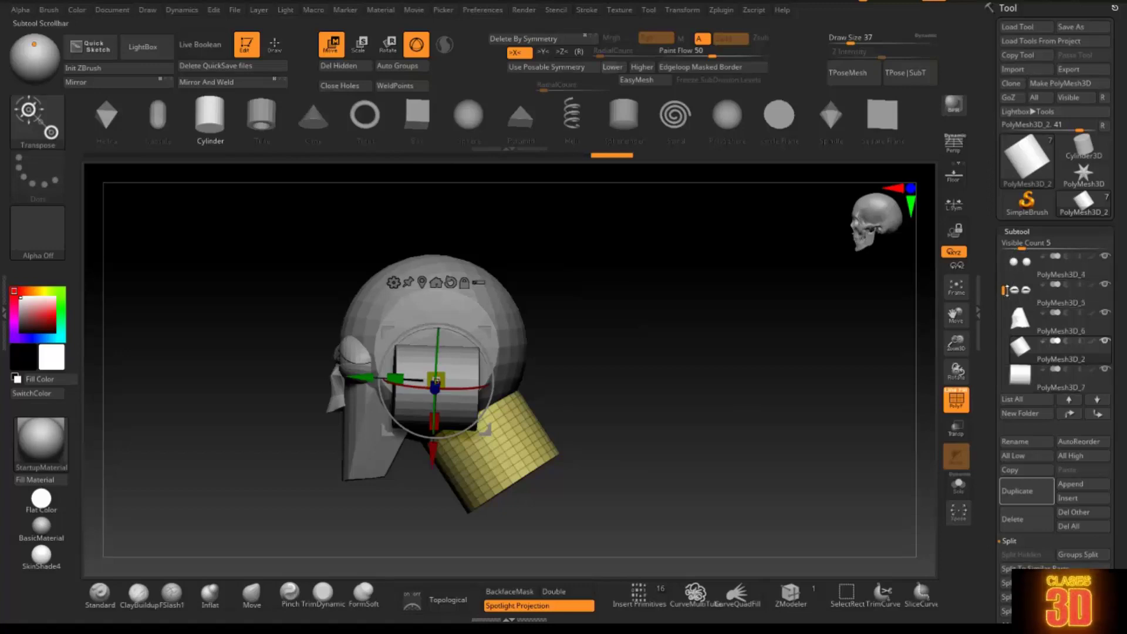
Flatten the PolyMesh3D_7 cylinder into mirrored thin discs and shrink them to ear size
{"action": "left_click", "coordinate": [1018, 354]}
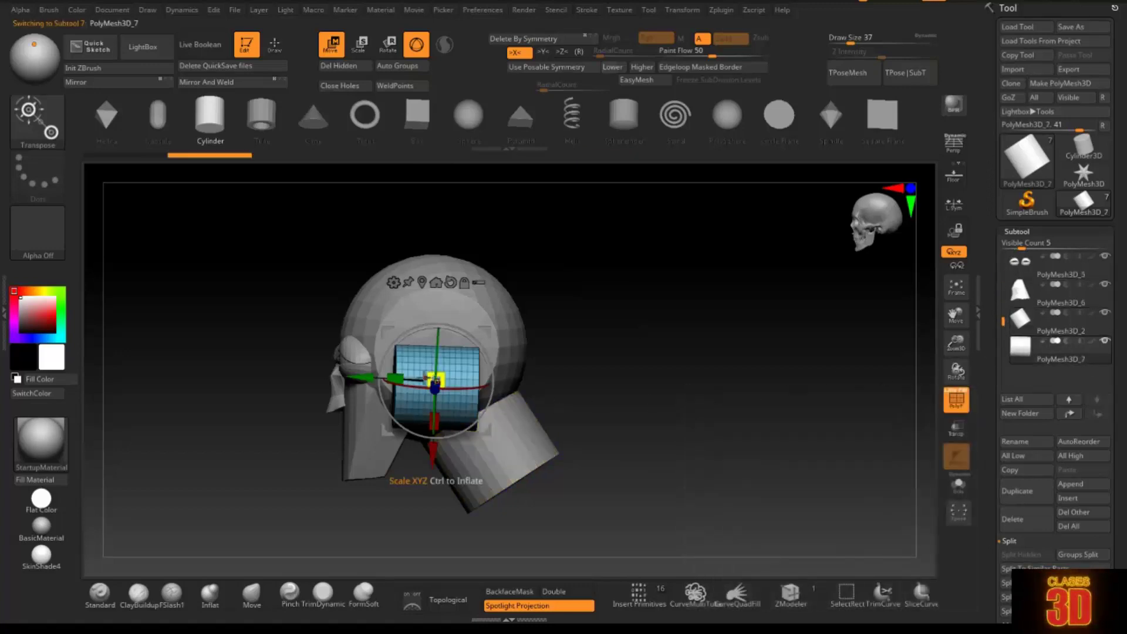
{"action": "left_click_drag", "start_coordinate": [435, 381], "coordinate": [431, 378]}
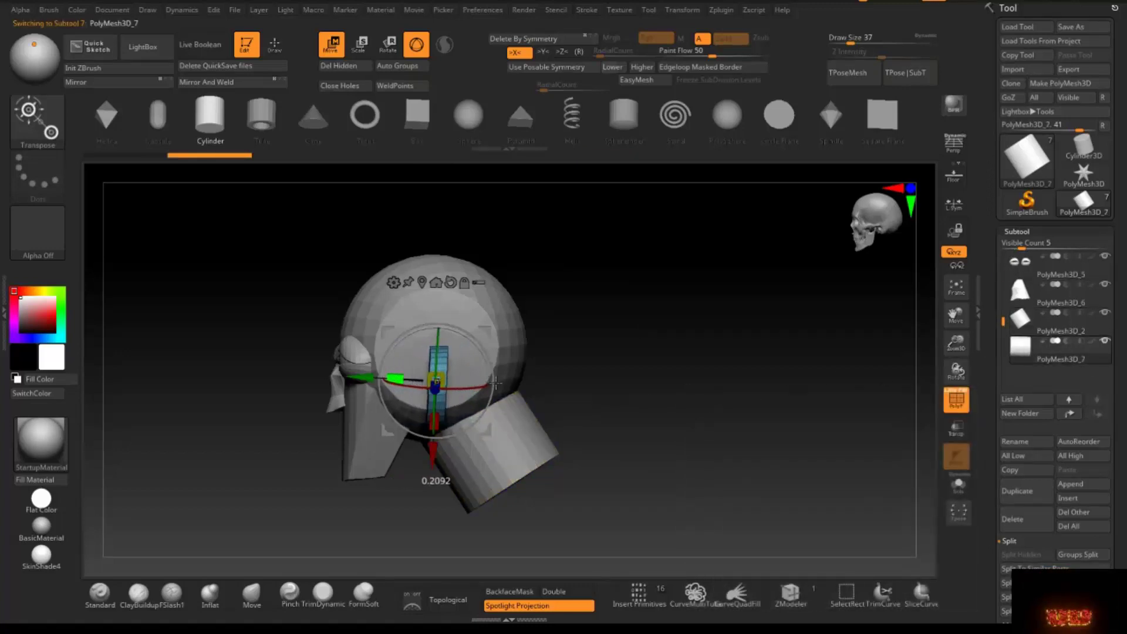
{"action": "left_click_drag", "start_coordinate": [596, 335], "coordinate": [650, 340], "text": "shift"}
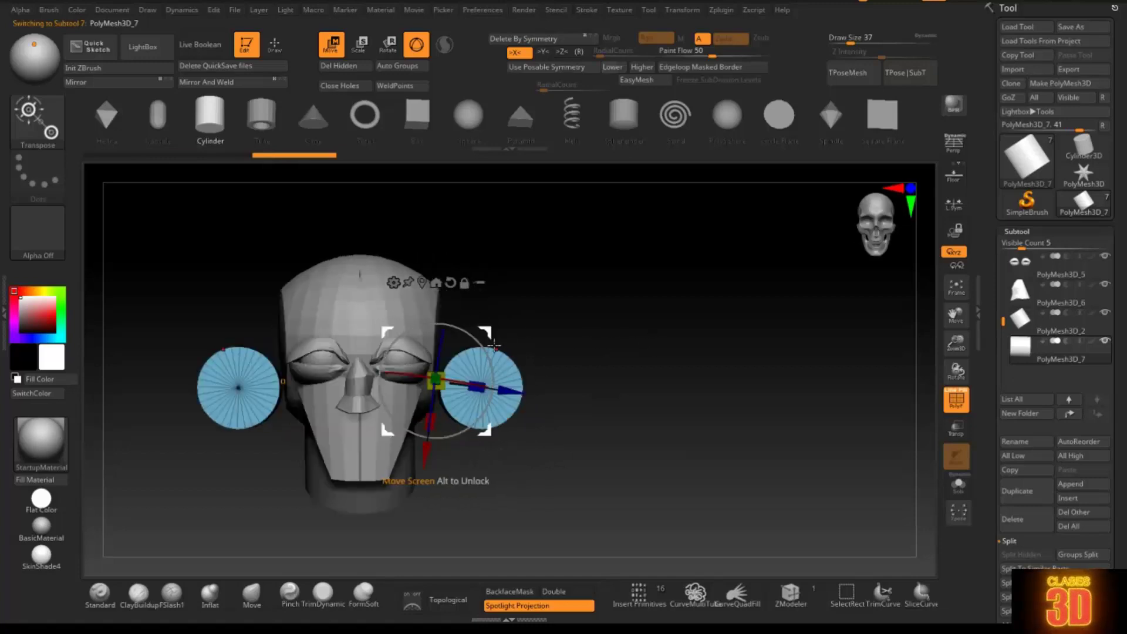
{"action": "left_click_drag", "start_coordinate": [452, 332], "coordinate": [455, 324]}
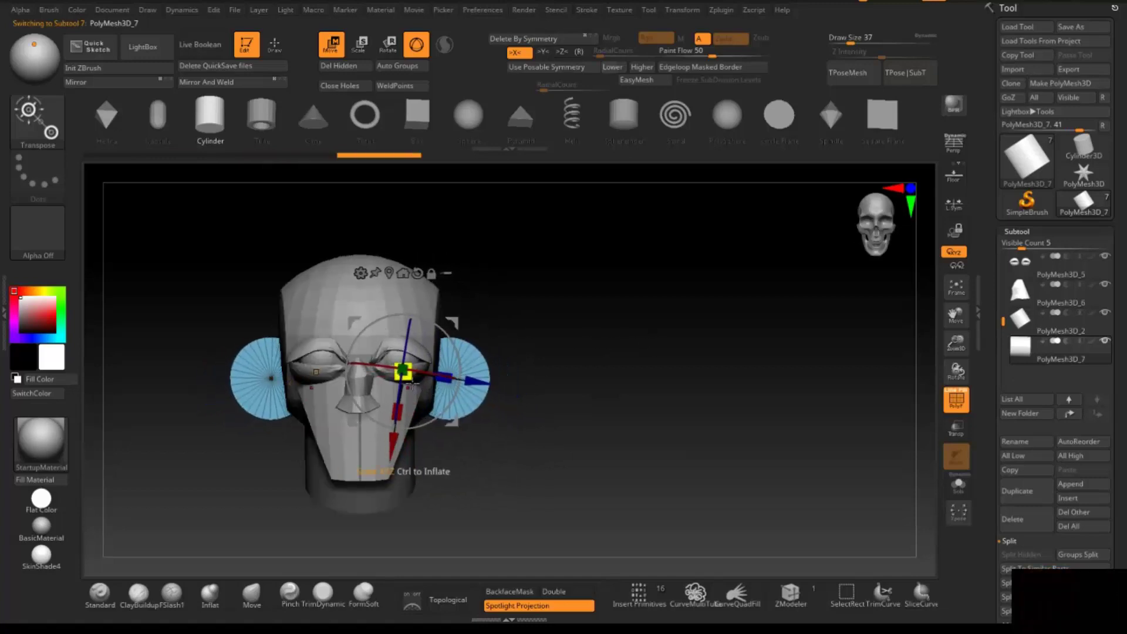
{"action": "left_click_drag", "start_coordinate": [400, 370], "coordinate": [418, 364]}
Tilt and rotate the ear discs against the head and shrink them slightly more
{"action": "mouse_move", "coordinate": [539, 348]}
{"action": "left_mouse_down"}
{"action": "mouse_move", "coordinate": [470, 352]}
{"action": "mouse_move", "coordinate": [467, 377]}
{"action": "mouse_move", "coordinate": [478, 370]}
{"action": "left_mouse_up"}
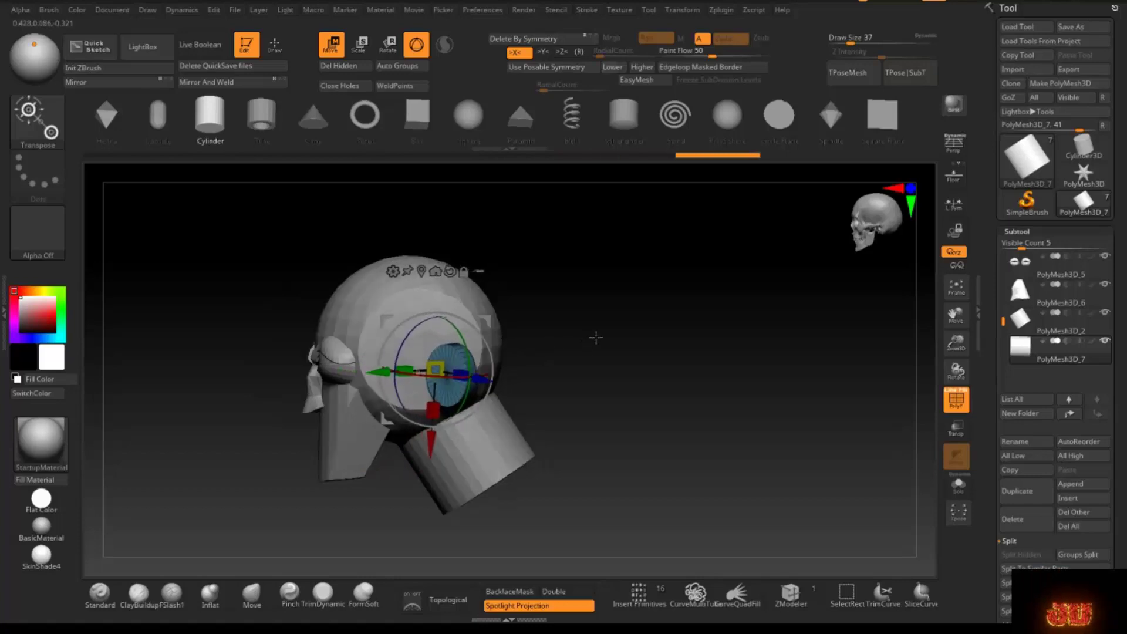
{"action": "mouse_move", "coordinate": [597, 335]}
{"action": "left_mouse_down"}
{"action": "mouse_move", "coordinate": [579, 321]}
{"action": "mouse_move", "coordinate": [669, 314]}
{"action": "left_mouse_up"}
{"action": "left_click_drag", "start_coordinate": [487, 319], "coordinate": [577, 316]}
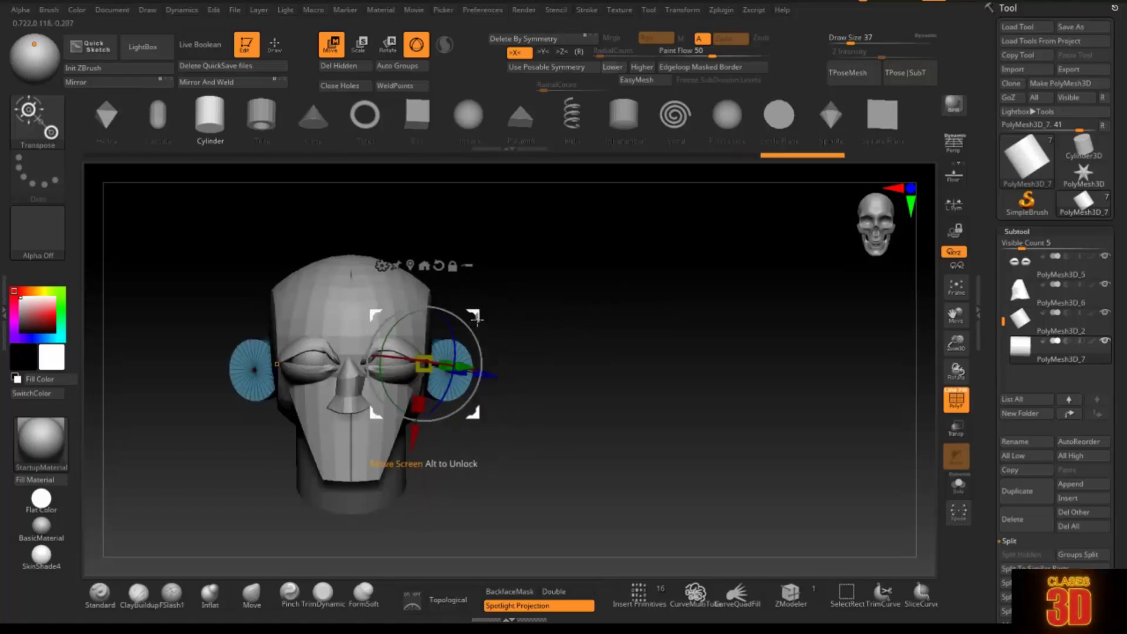
{"action": "left_click_drag", "start_coordinate": [473, 315], "coordinate": [468, 317]}
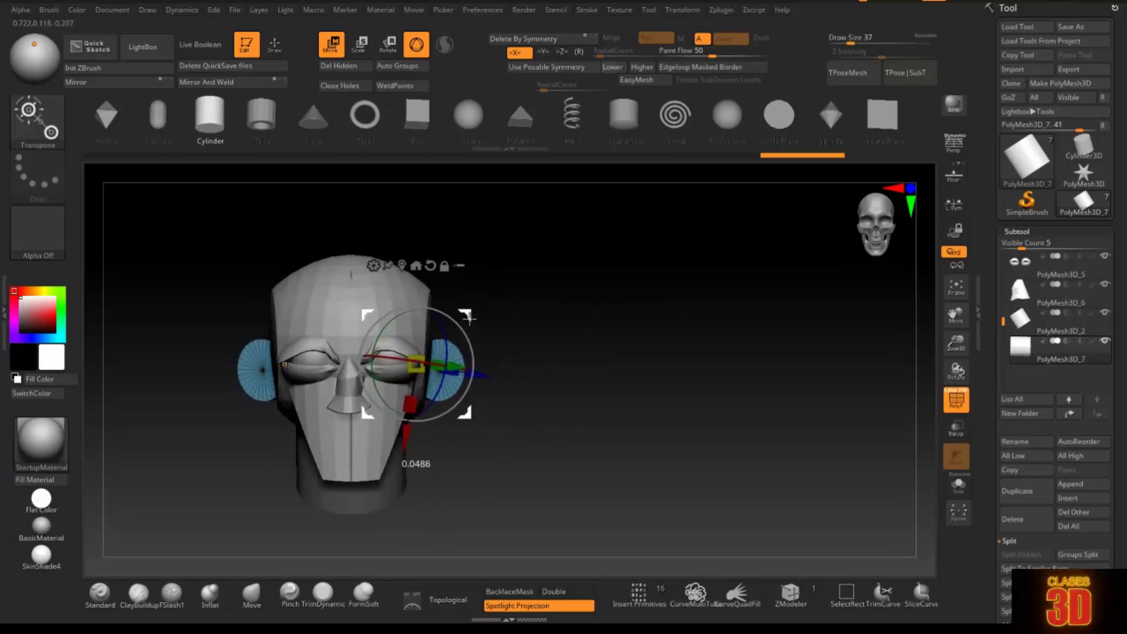
Switch to the Move brush with draw size 56
{"action": "left_click", "coordinate": [247, 595]}
{"action": "key", "text": "s"}
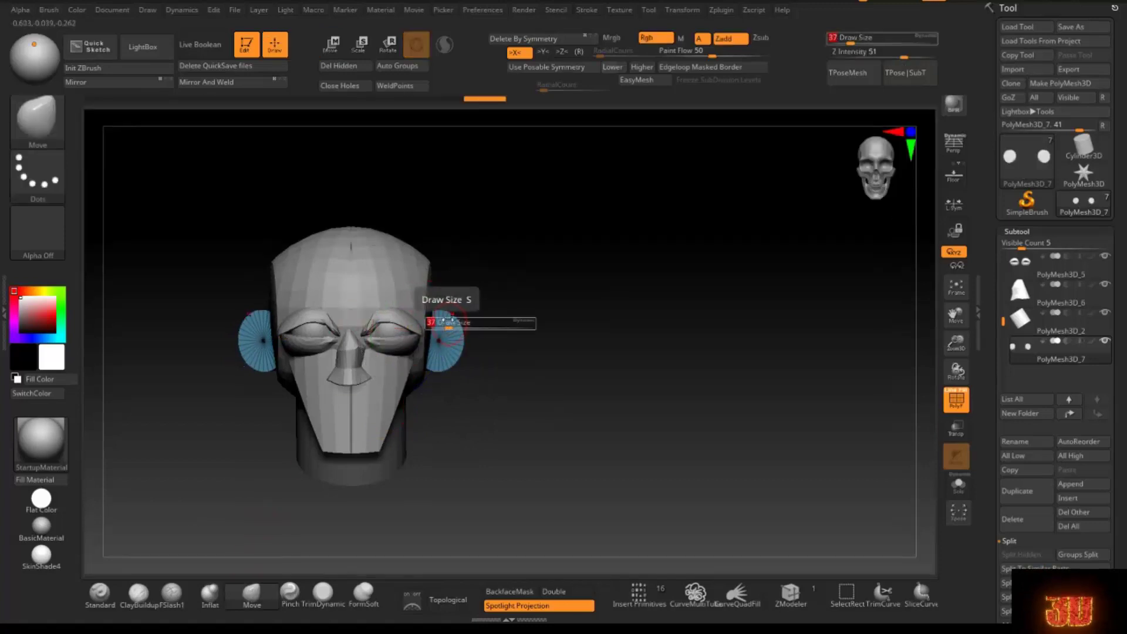
{"action": "left_click_drag", "start_coordinate": [444, 321], "coordinate": [447, 318]}
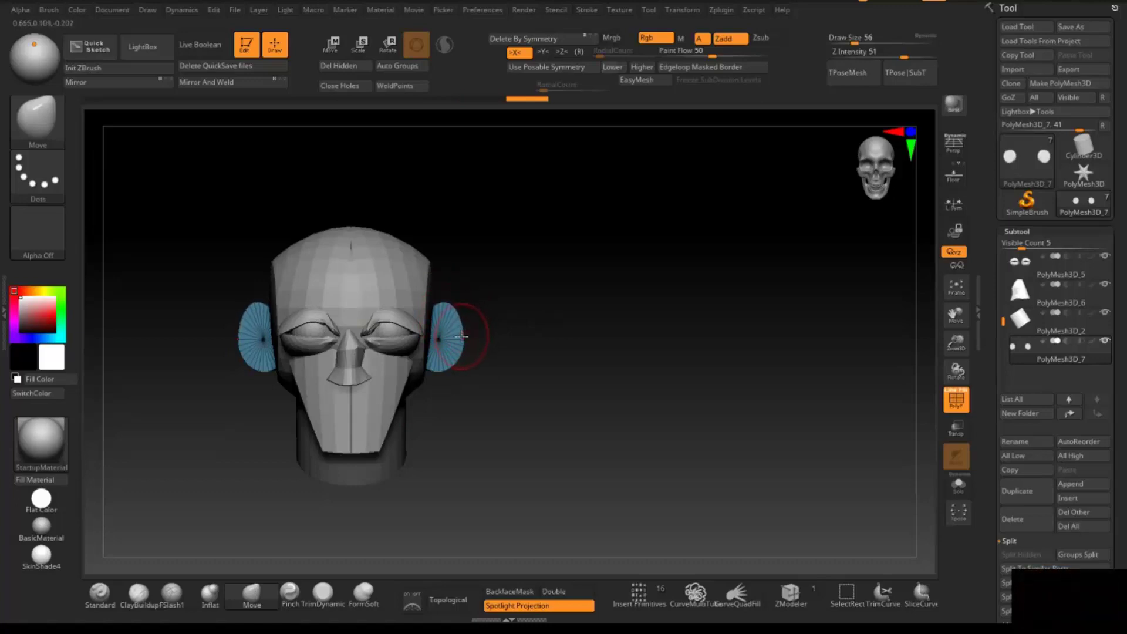
{"action": "mouse_move", "coordinate": [459, 354]}
{"action": "left_mouse_down"}
{"action": "mouse_move", "coordinate": [429, 355]}
{"action": "mouse_move", "coordinate": [415, 327]}
{"action": "left_mouse_up"}
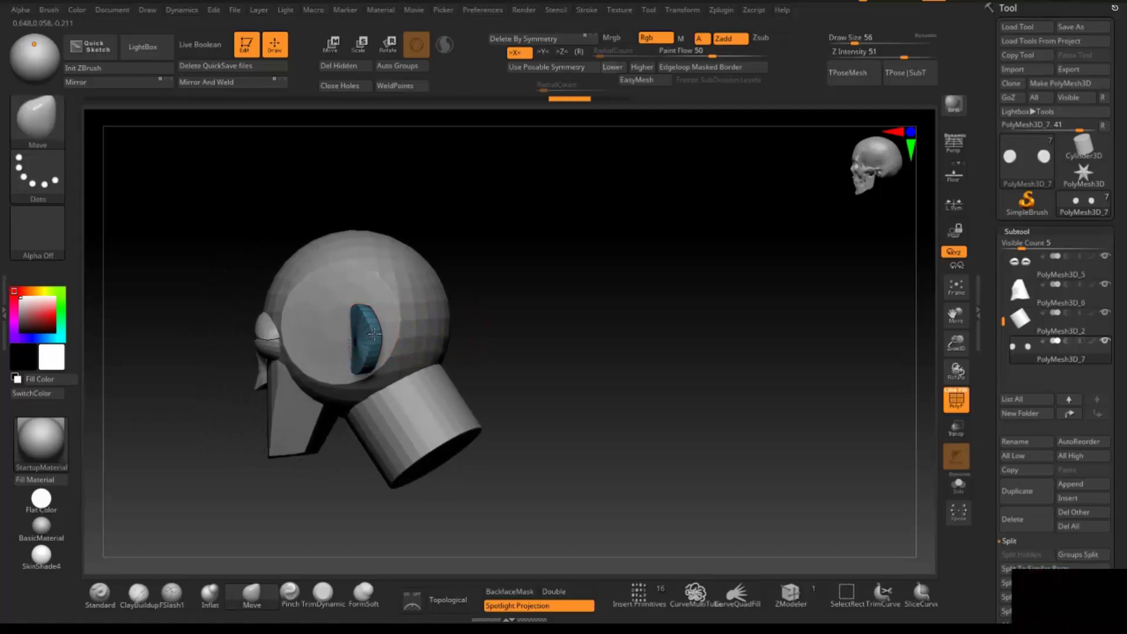
{"action": "left_click_drag", "start_coordinate": [470, 346], "coordinate": [538, 333]}
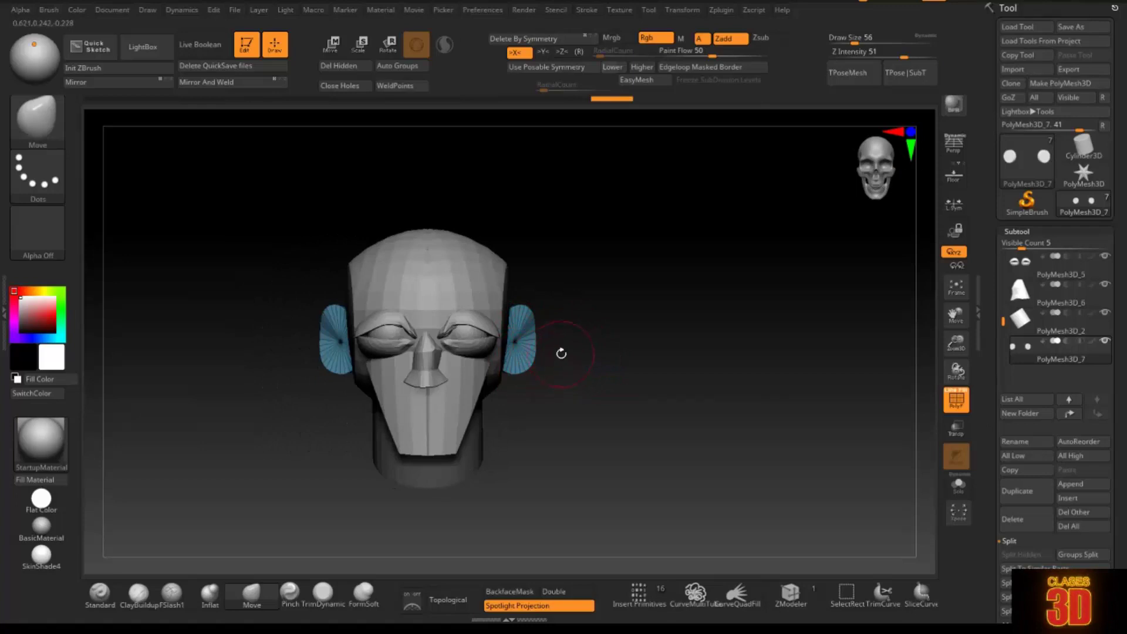
Lower the ears slightly on the head and fine-tune their depth placement
{"action": "left_click", "coordinate": [332, 50]}
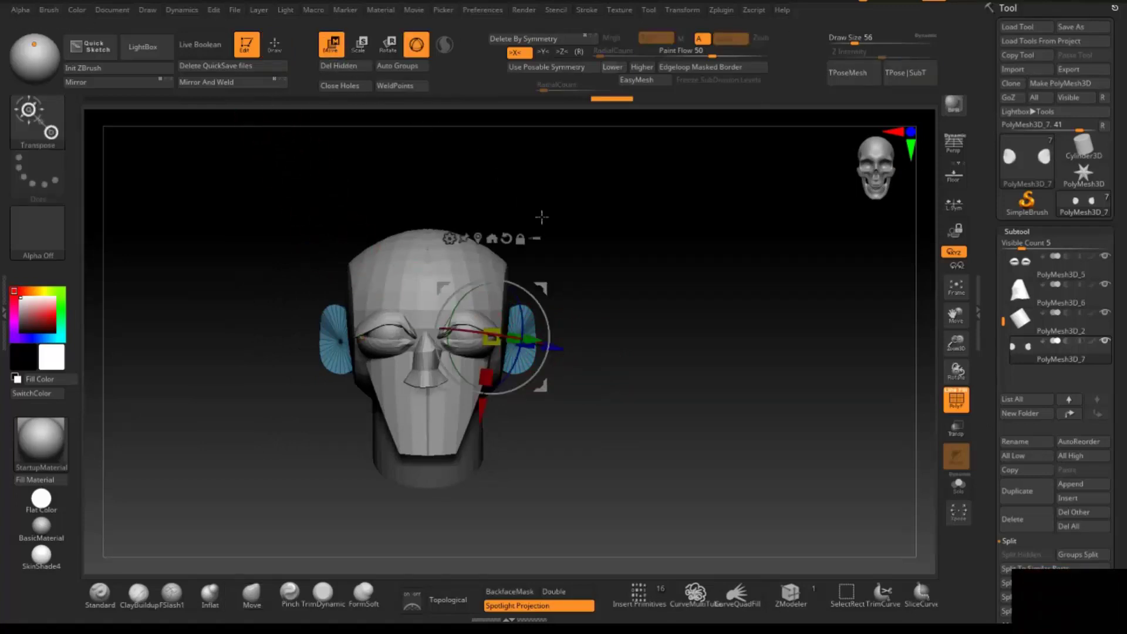
{"action": "left_click_drag", "start_coordinate": [505, 348], "coordinate": [507, 367]}
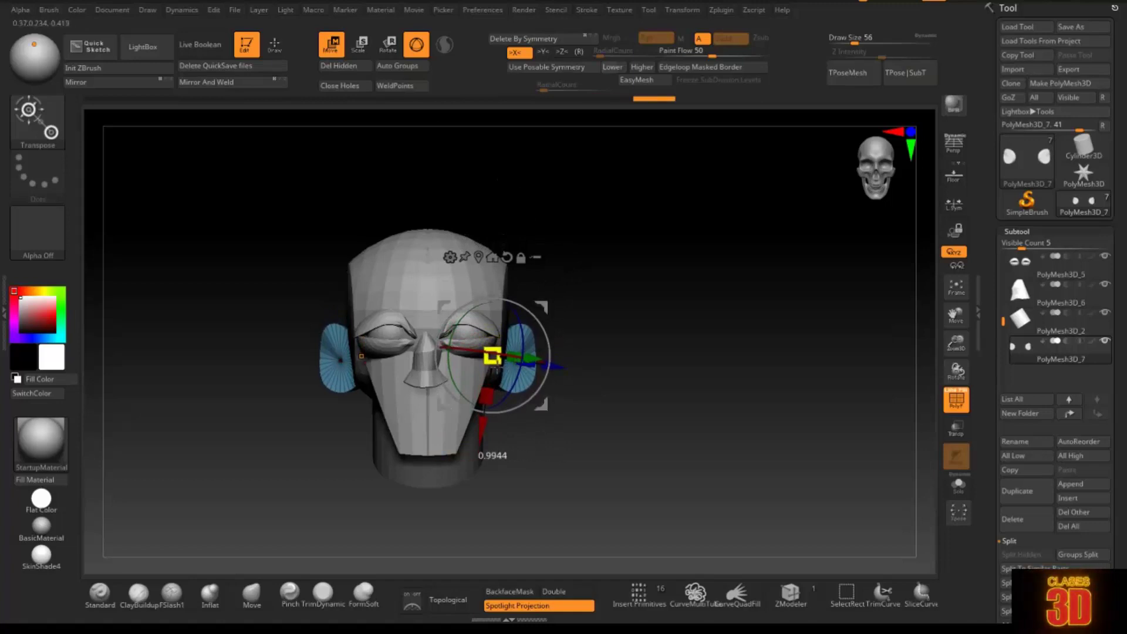
{"action": "mouse_move", "coordinate": [601, 355]}
{"action": "left_mouse_down"}
{"action": "mouse_move", "coordinate": [597, 369]}
{"action": "mouse_move", "coordinate": [589, 356]}
{"action": "mouse_move", "coordinate": [602, 343]}
{"action": "mouse_move", "coordinate": [645, 349]}
{"action": "mouse_move", "coordinate": [631, 354]}
{"action": "left_mouse_up"}
{"action": "left_click_drag", "start_coordinate": [453, 364], "coordinate": [449, 367]}
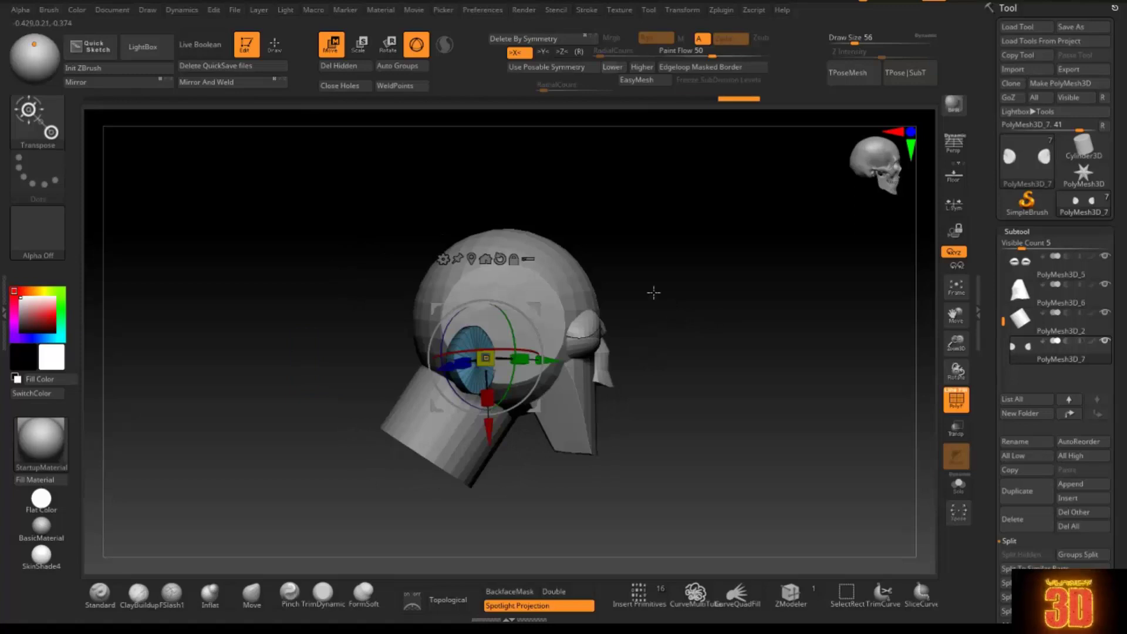
{"action": "left_click", "coordinate": [274, 44]}
Pull both disc ears downward with the Move brush into taller ovals, checking each side
{"action": "mouse_move", "coordinate": [738, 264]}
{"action": "left_mouse_down"}
{"action": "mouse_move", "coordinate": [708, 271]}
{"action": "mouse_move", "coordinate": [680, 257]}
{"action": "left_mouse_up"}
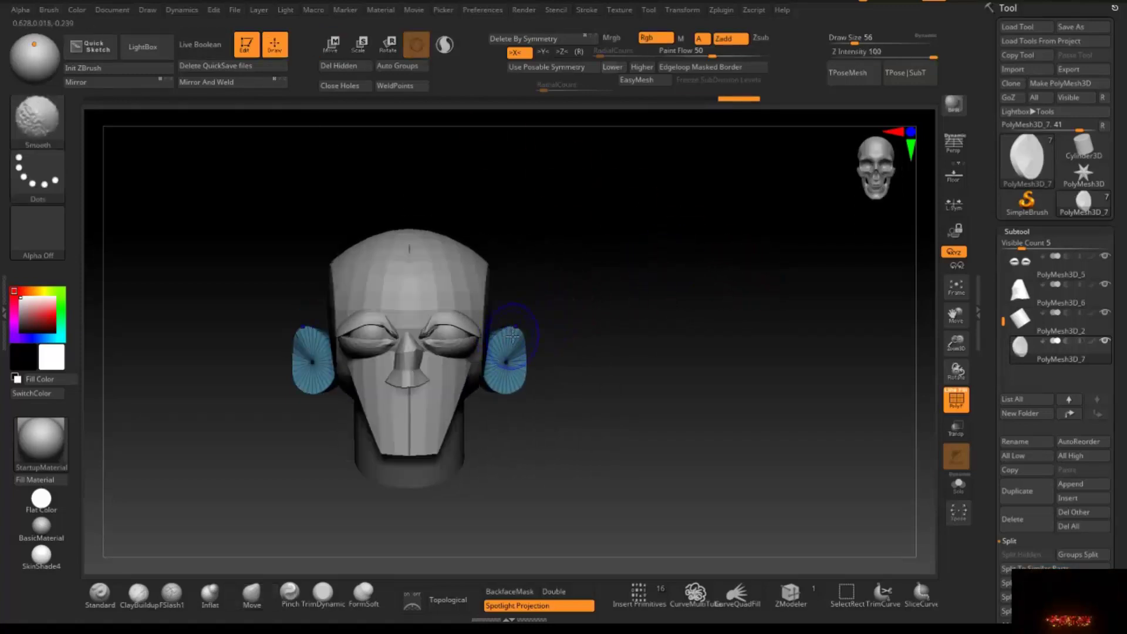
{"action": "left_click_drag", "start_coordinate": [503, 390], "coordinate": [502, 406]}
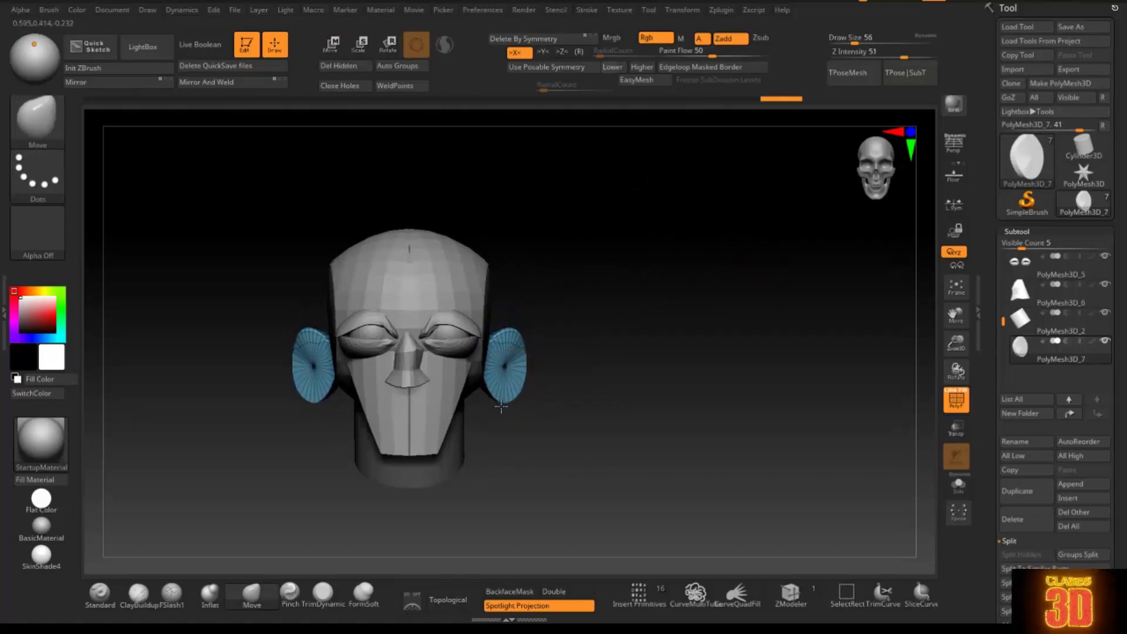
{"action": "key", "text": "shift"}
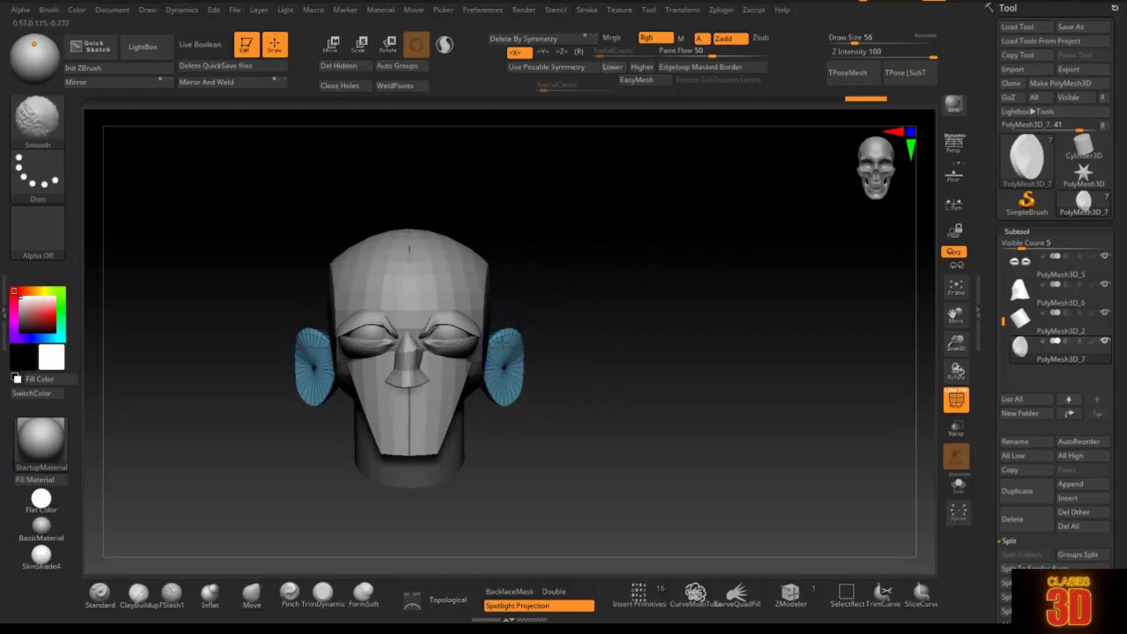
{"action": "mouse_move", "coordinate": [592, 372]}
{"action": "left_mouse_down"}
{"action": "mouse_move", "coordinate": [566, 378]}
{"action": "mouse_move", "coordinate": [544, 364]}
{"action": "left_mouse_up"}
{"action": "key", "text": "ctrl"}
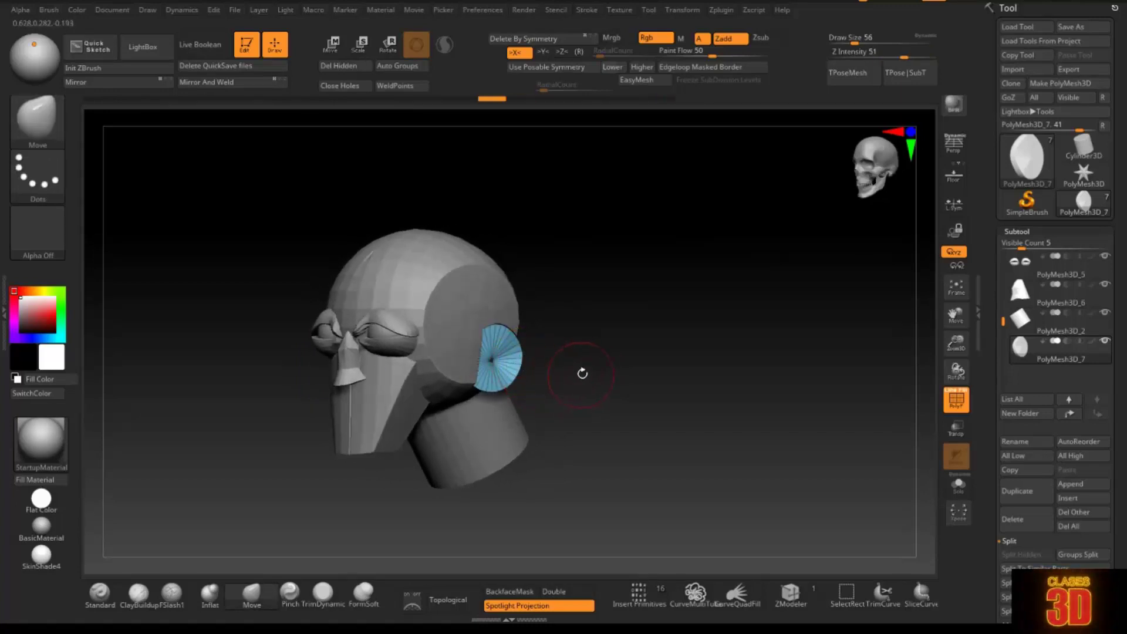
{"action": "left_click_drag", "start_coordinate": [581, 373], "coordinate": [608, 378]}
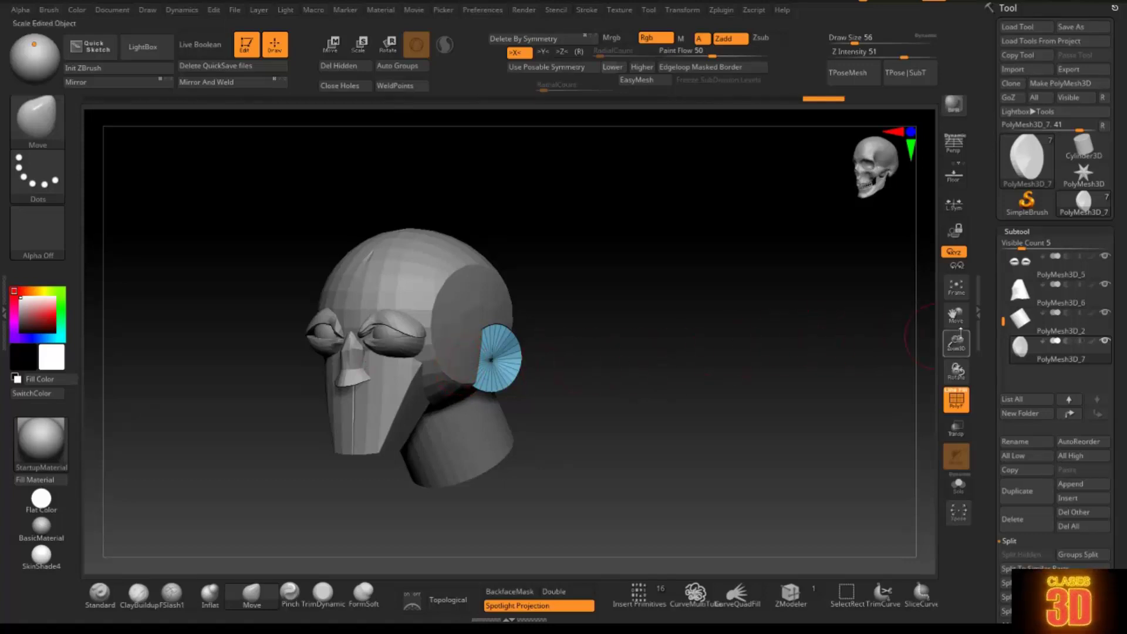
{"action": "left_click_drag", "start_coordinate": [1002, 301], "coordinate": [1006, 262]}
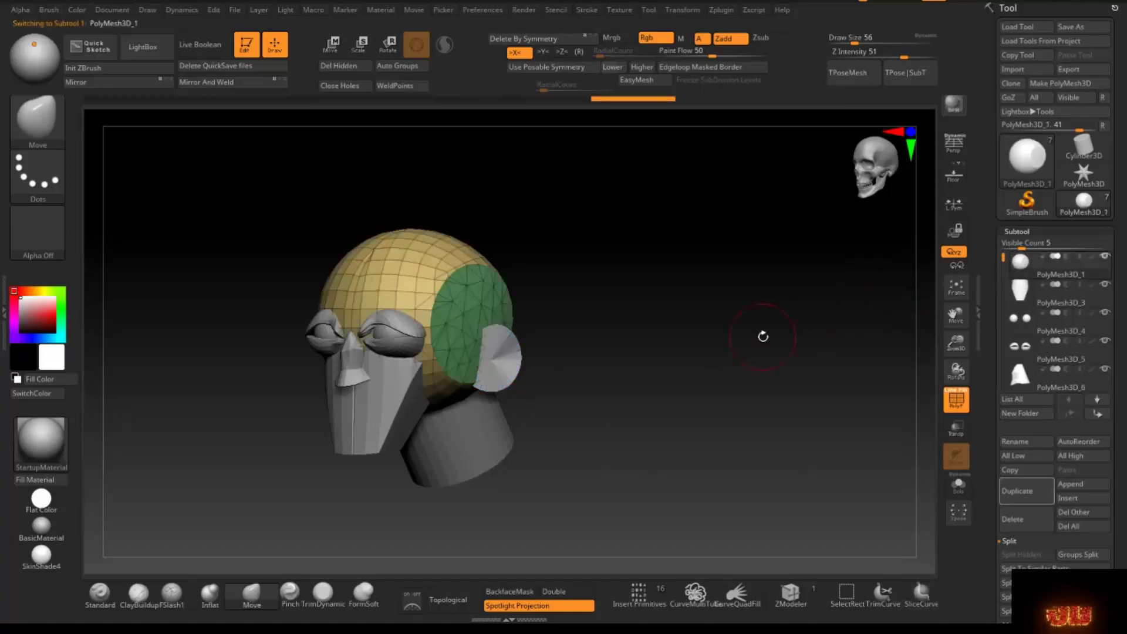
Raise draw size to about 90 and make the head cap PolyMesh3D_1 active
{"action": "right_click_drag", "start_coordinate": [481, 385], "coordinate": [451, 385]}
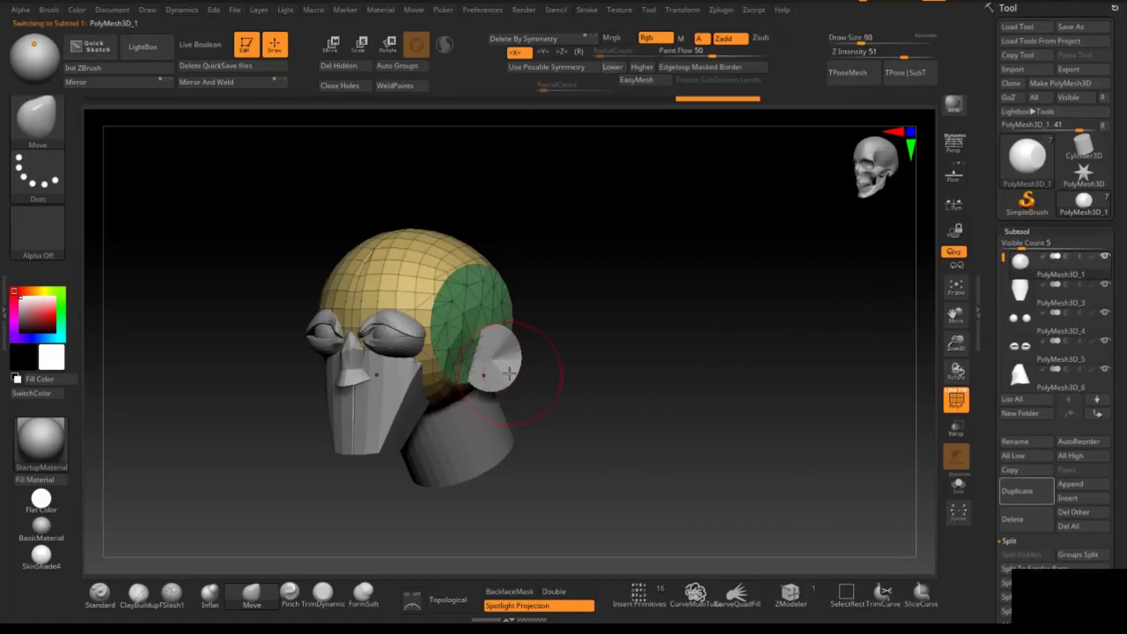
{"action": "left_click_drag", "start_coordinate": [529, 376], "coordinate": [641, 352]}
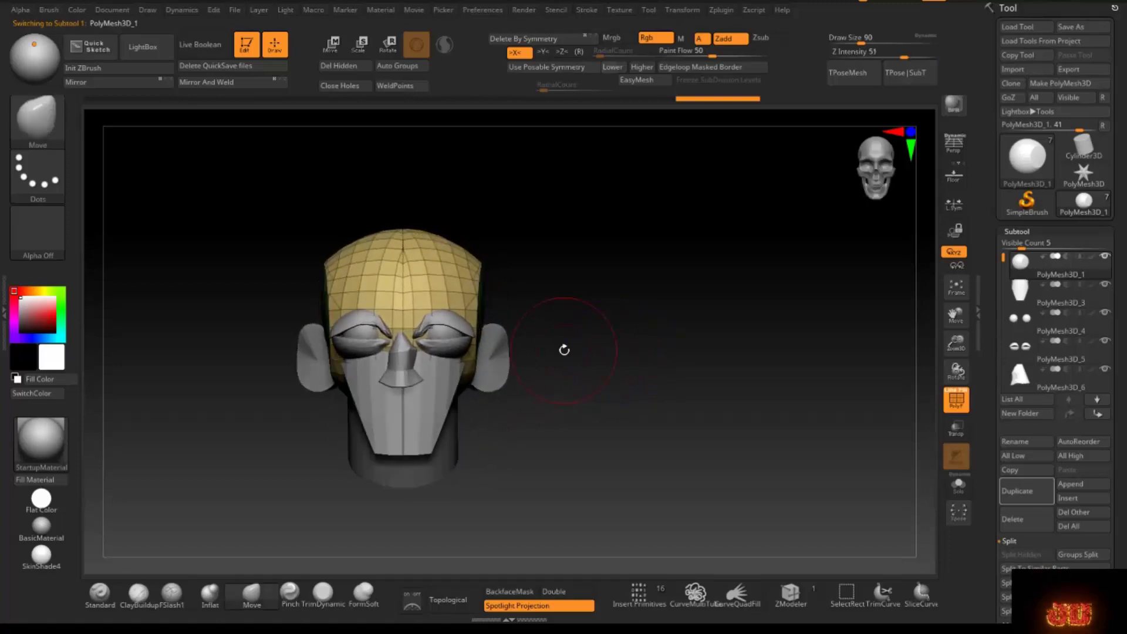
{"action": "left_click", "coordinate": [405, 365], "text": "alt"}
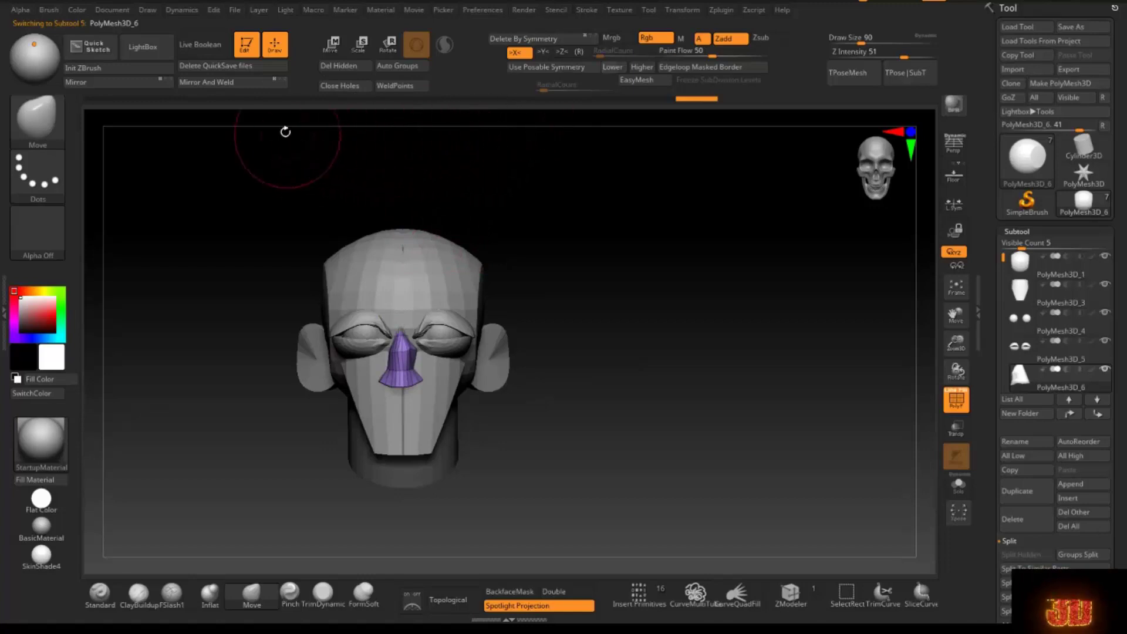
{"action": "left_click", "coordinate": [233, 86]}
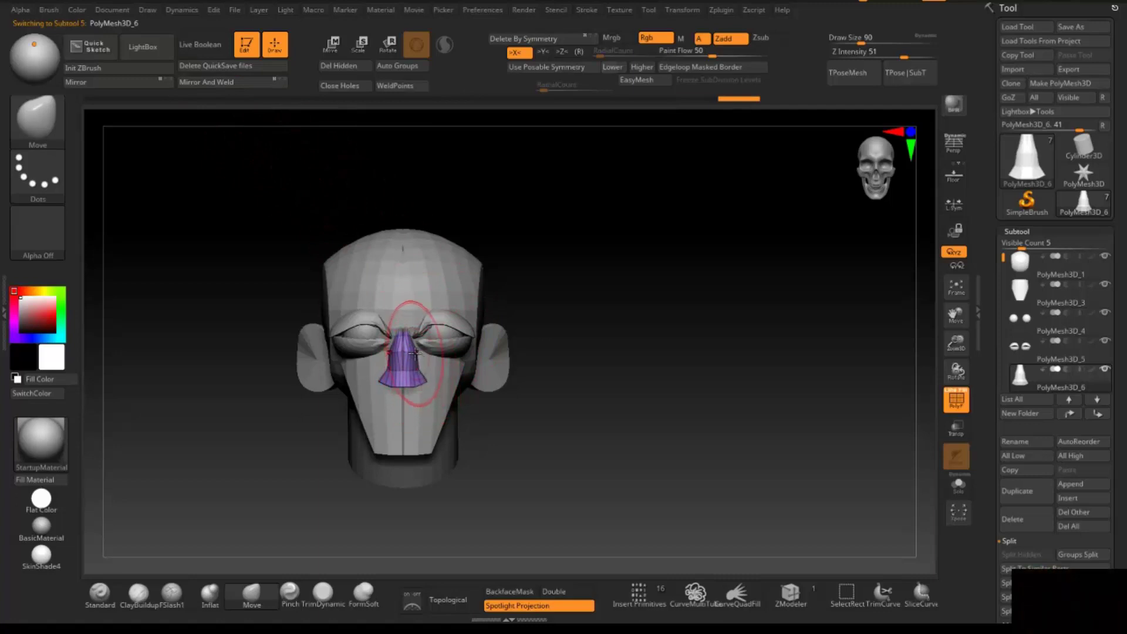
{"action": "left_click_drag", "start_coordinate": [512, 379], "coordinate": [502, 373]}
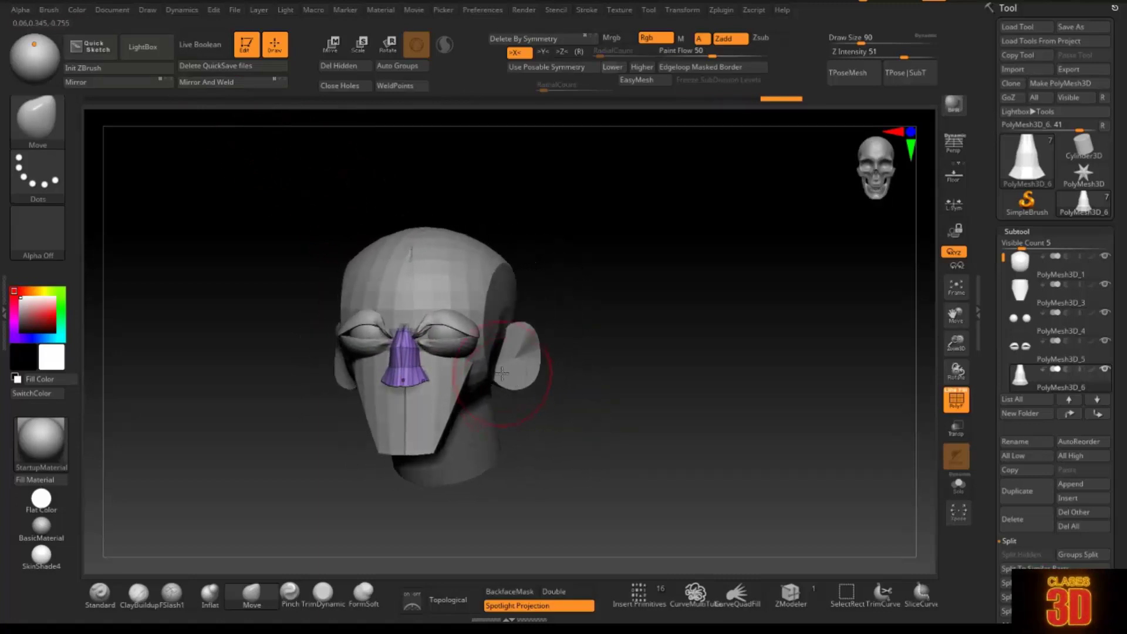
{"action": "left_click", "coordinate": [508, 314], "text": "alt"}
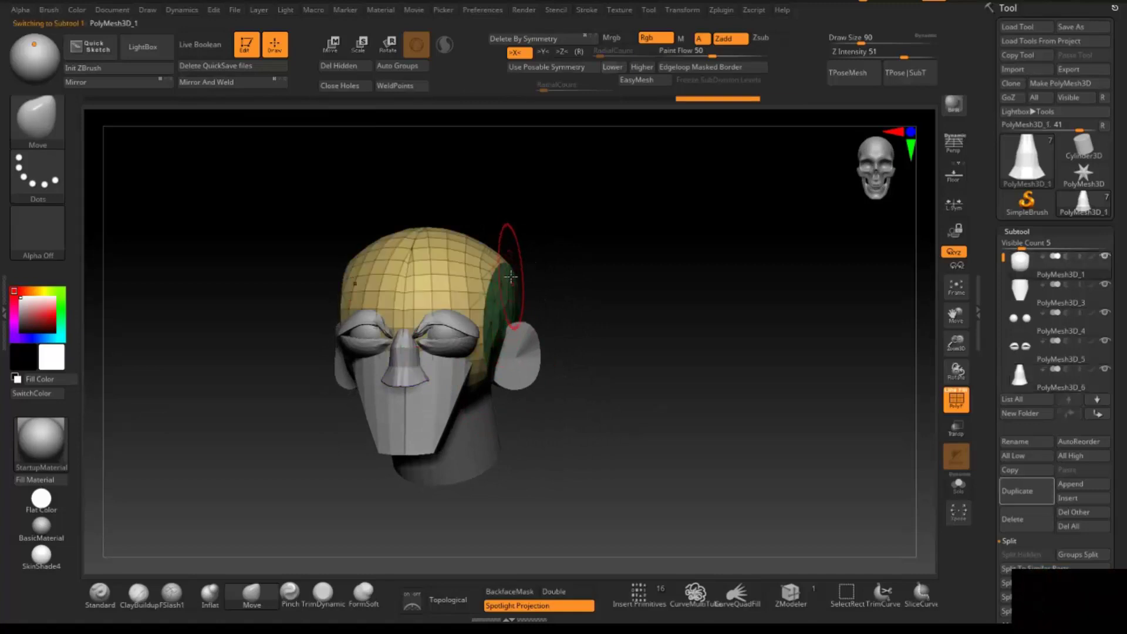
{"action": "left_click_drag", "start_coordinate": [572, 230], "coordinate": [581, 273], "text": "shift"}
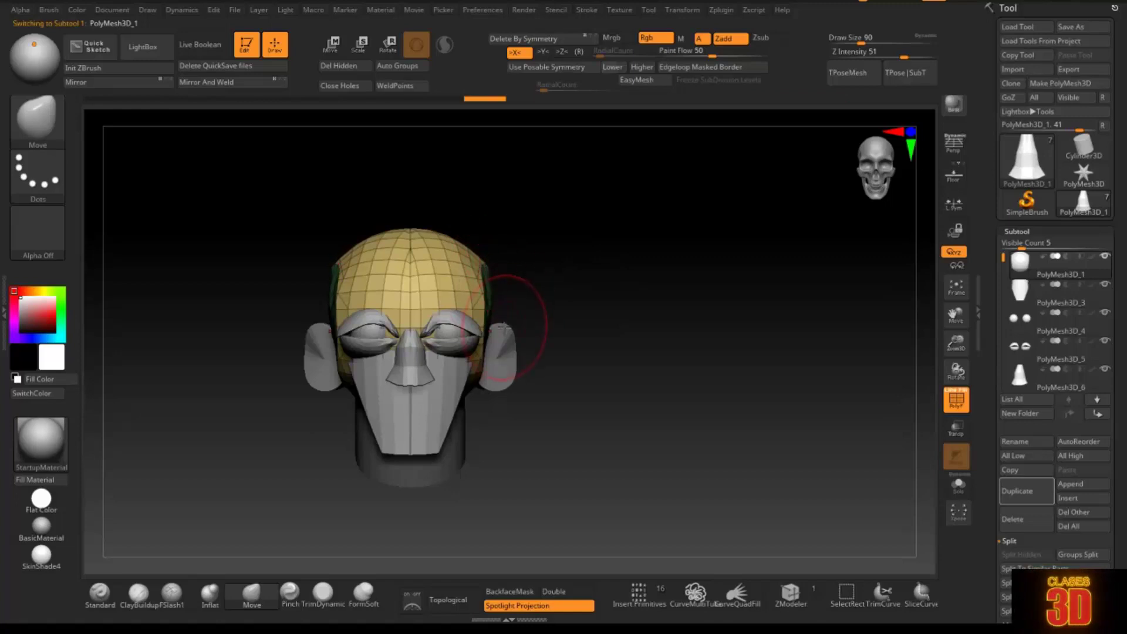
Smooth the crease across the top of the head cap into a rounder crown
{"action": "left_click_drag", "start_coordinate": [544, 376], "coordinate": [557, 348]}
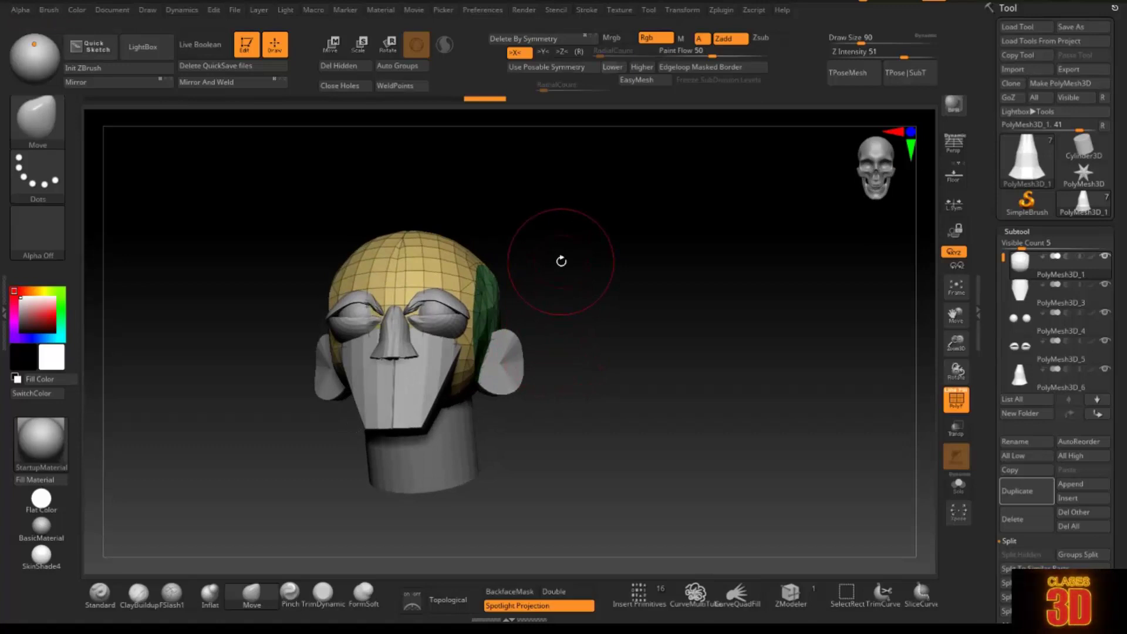
{"action": "mouse_move", "coordinate": [734, 452]}
{"action": "left_mouse_down"}
{"action": "mouse_move", "coordinate": [650, 485]}
{"action": "mouse_move", "coordinate": [611, 480]}
{"action": "left_mouse_up"}
{"action": "mouse_move", "coordinate": [584, 196]}
{"action": "left_mouse_down", "text": "shift"}
{"action": "mouse_move", "coordinate": [566, 201]}
{"action": "mouse_move", "coordinate": [570, 219]}
{"action": "left_mouse_up", "text": "shift"}
{"action": "left_click_drag", "start_coordinate": [421, 221], "coordinate": [452, 289]}
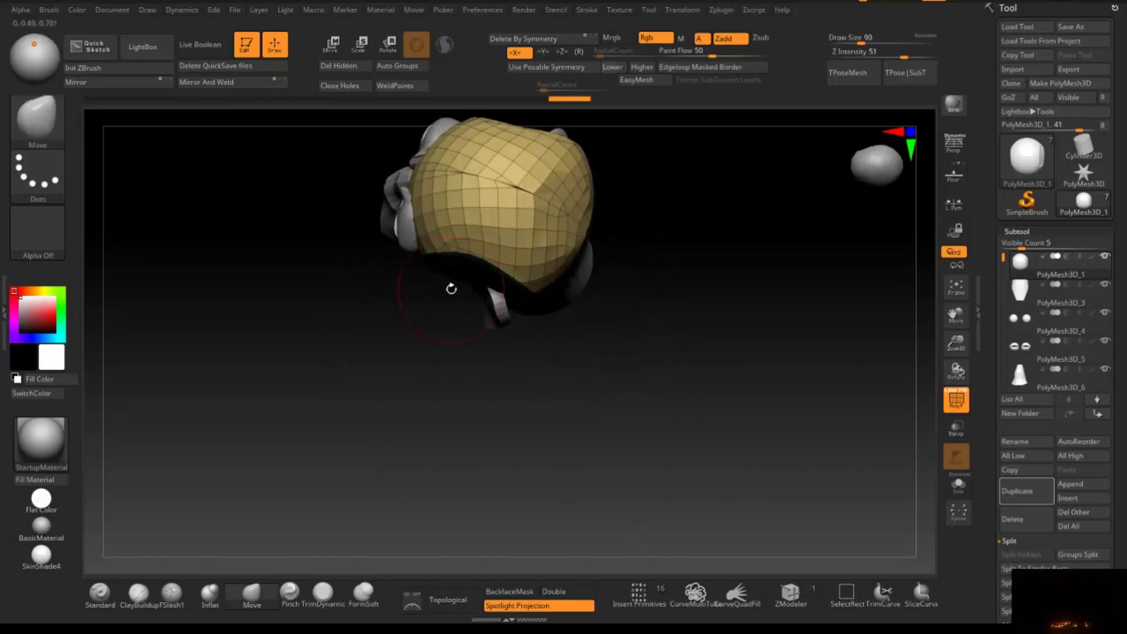
{"action": "mouse_move", "coordinate": [510, 196]}
{"action": "left_mouse_down", "text": "shift"}
{"action": "mouse_move", "coordinate": [460, 171]}
{"action": "mouse_move", "coordinate": [503, 203]}
{"action": "left_mouse_up", "text": "shift"}
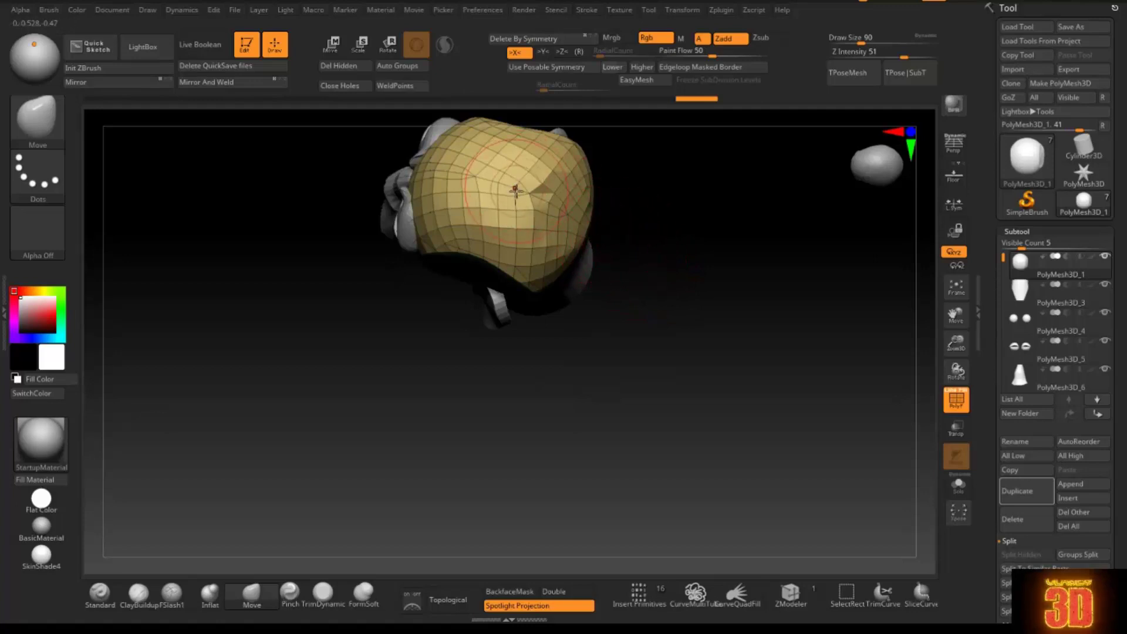
{"action": "left_click_drag", "start_coordinate": [481, 194], "coordinate": [533, 249], "text": "shift"}
{"action": "left_click_drag", "start_coordinate": [616, 258], "coordinate": [688, 214]}
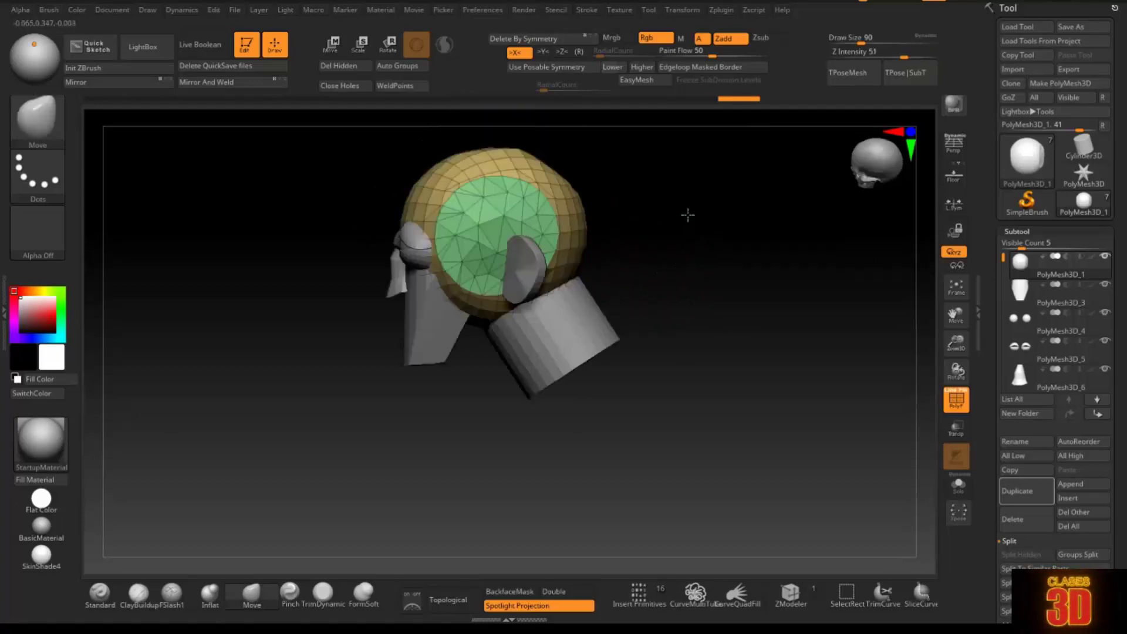
{"action": "left_click_drag", "start_coordinate": [690, 257], "coordinate": [751, 268], "text": "shift"}
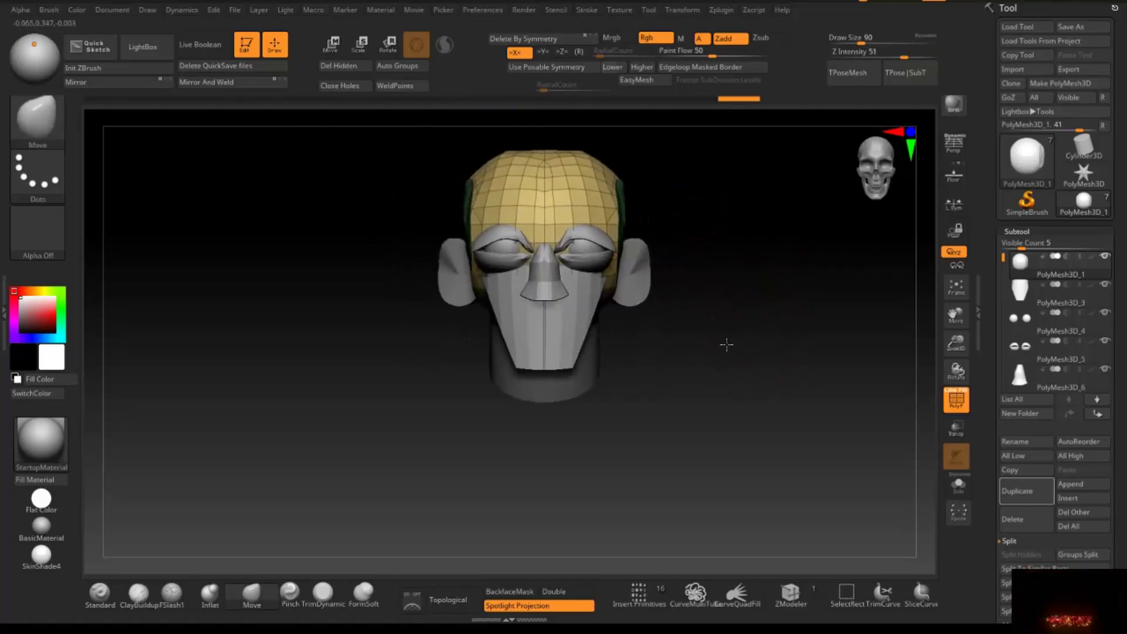
{"action": "left_click_drag", "start_coordinate": [728, 346], "coordinate": [654, 387], "text": "alt"}
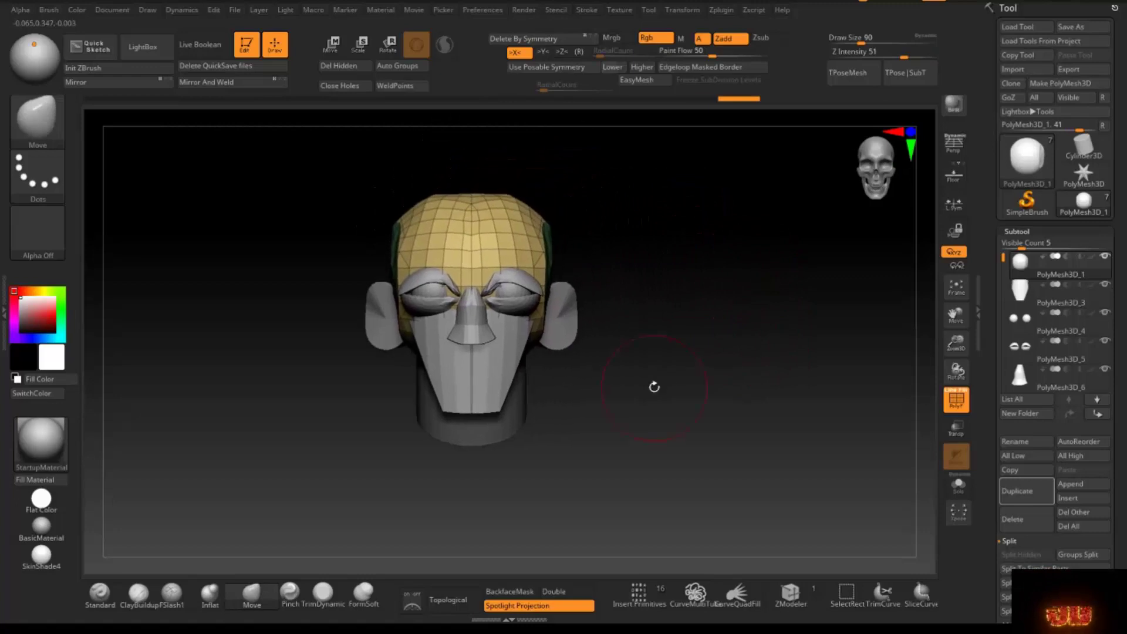
Scale the ears subtool down slightly with the gizmo
{"action": "left_click", "coordinate": [332, 44]}
{"action": "left_click", "coordinate": [568, 320], "text": "alt"}
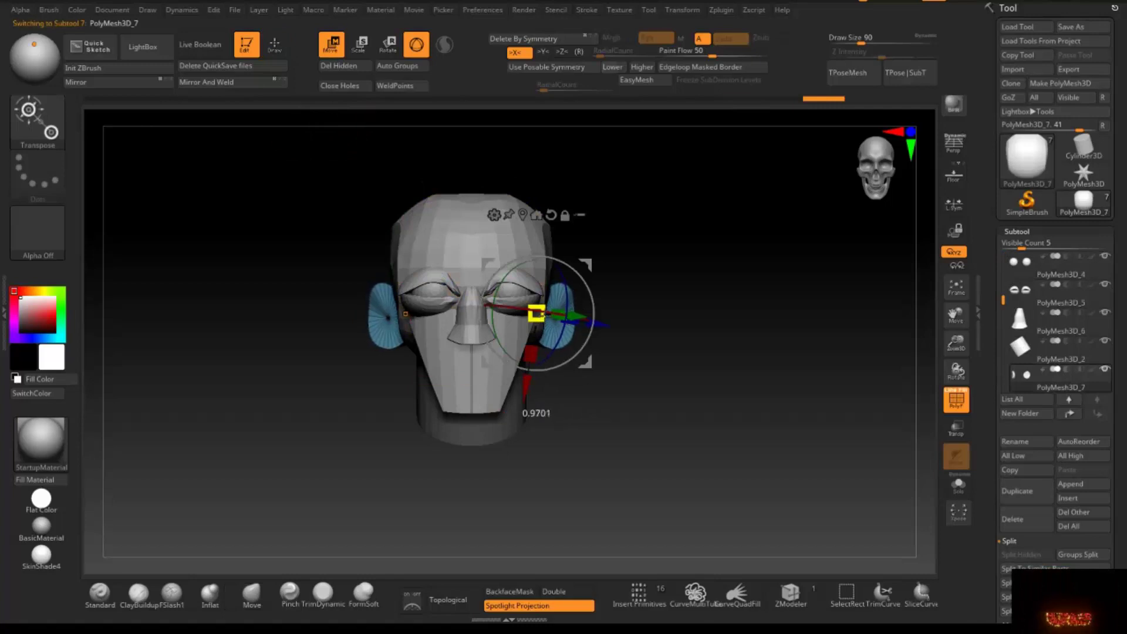
{"action": "left_click_drag", "start_coordinate": [536, 314], "coordinate": [535, 311]}
Remesh head cap PolyMesh3D_1 with ZRemesher, Same enabled to keep polygon count
{"action": "left_click", "coordinate": [453, 230], "text": "alt"}
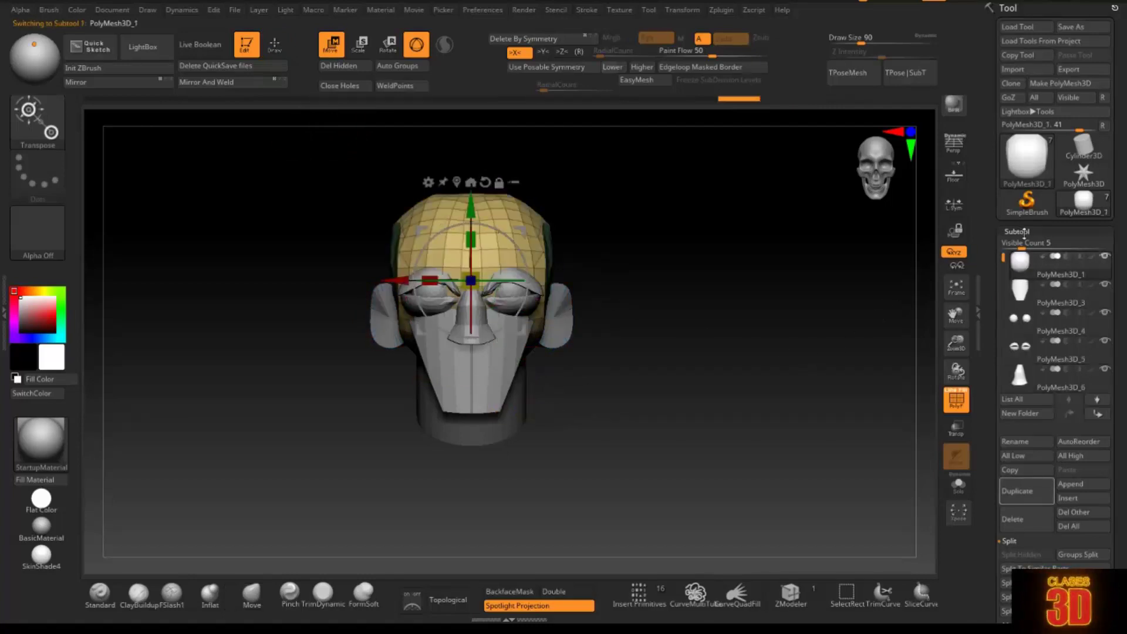
{"action": "left_click", "coordinate": [1025, 232]}
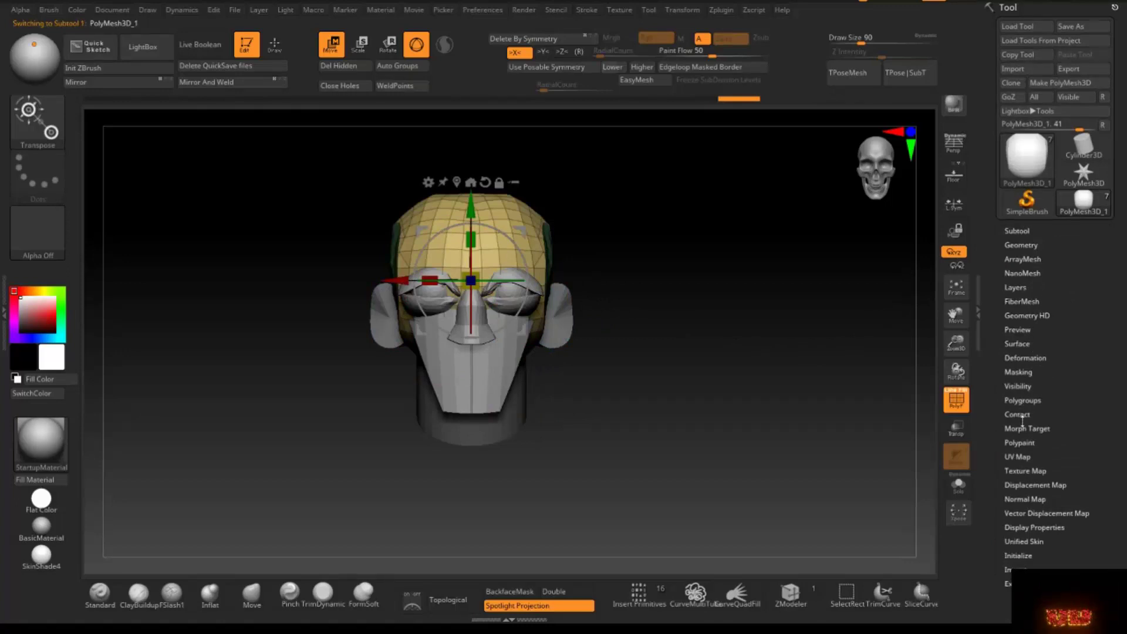
{"action": "left_click", "coordinate": [1025, 245]}
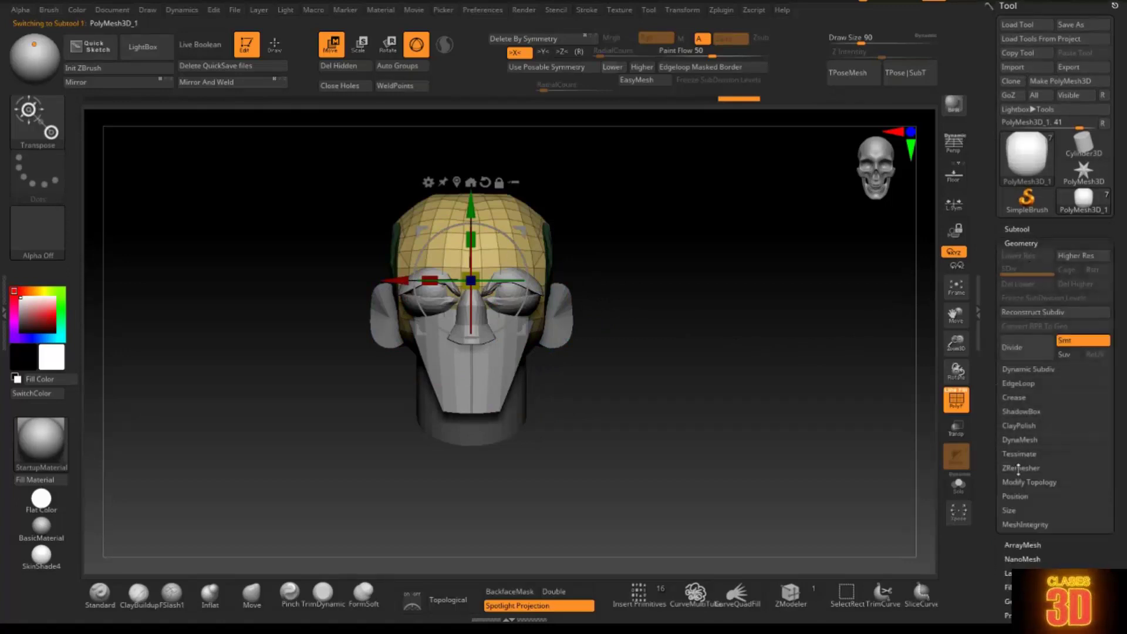
{"action": "left_click", "coordinate": [1020, 469]}
{"action": "left_click", "coordinate": [1036, 567]}
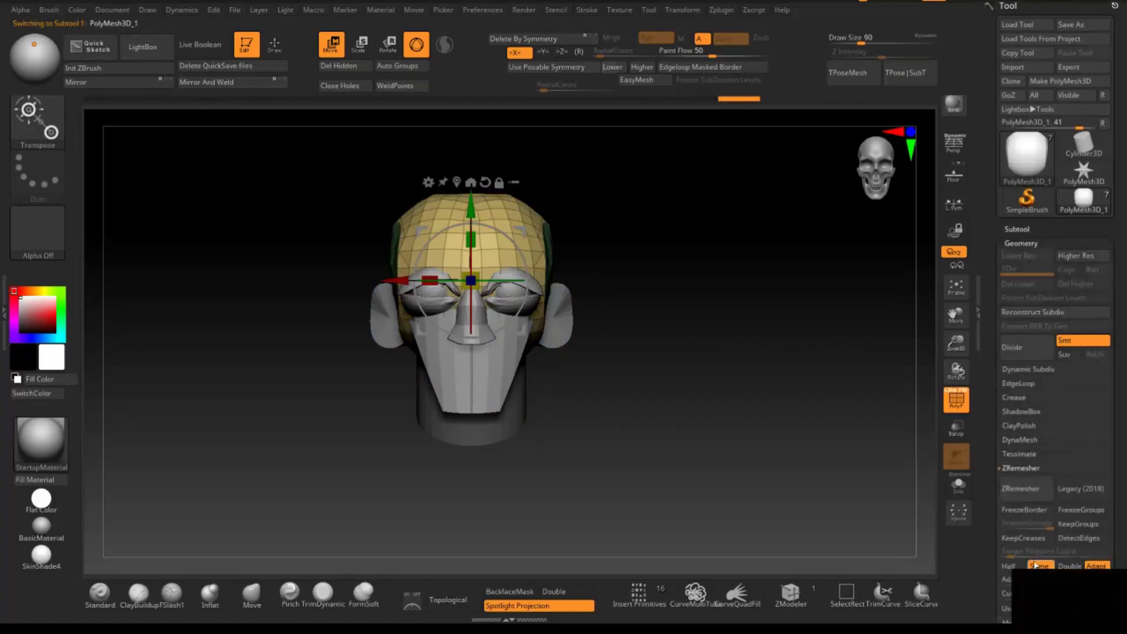
{"action": "left_click", "coordinate": [1017, 496]}
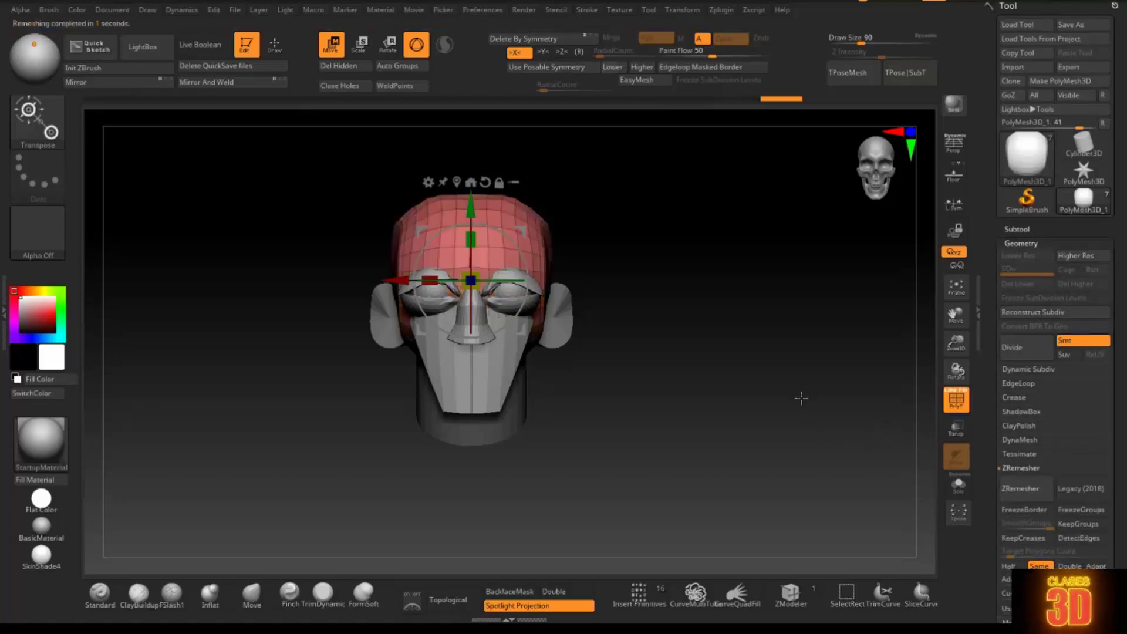
{"action": "mouse_move", "coordinate": [800, 398]}
{"action": "left_mouse_down"}
{"action": "mouse_move", "coordinate": [787, 439]}
{"action": "mouse_move", "coordinate": [786, 388]}
{"action": "left_mouse_up"}
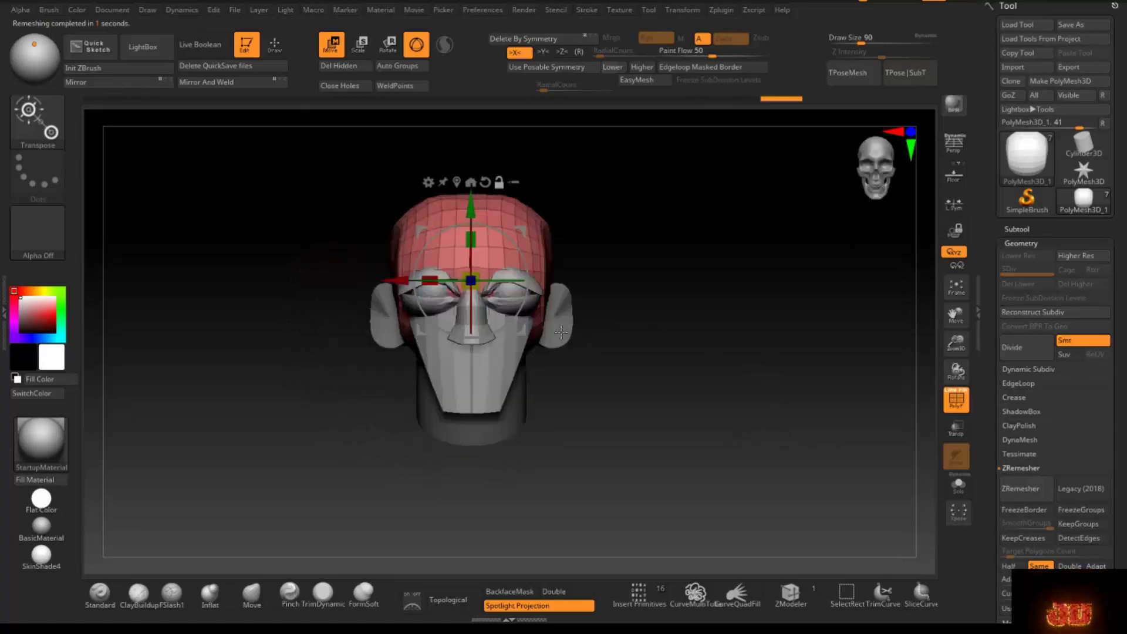
{"action": "left_click", "coordinate": [561, 332], "text": "alt"}
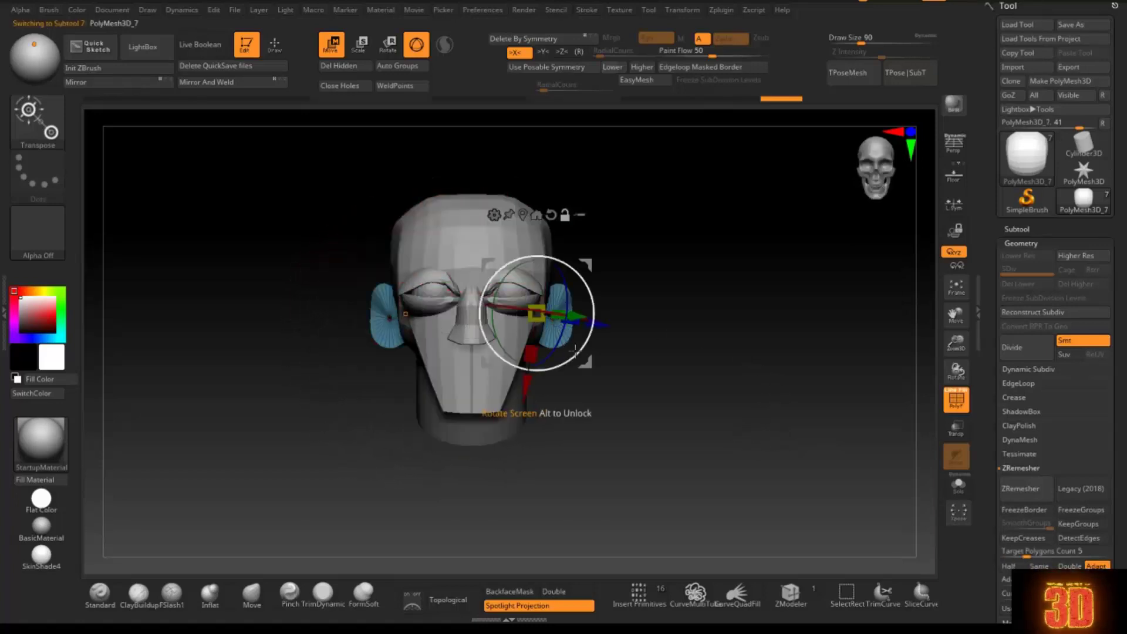
Remesh the ears with ZRemesher at the same polygon count
{"action": "left_click", "coordinate": [1003, 488]}
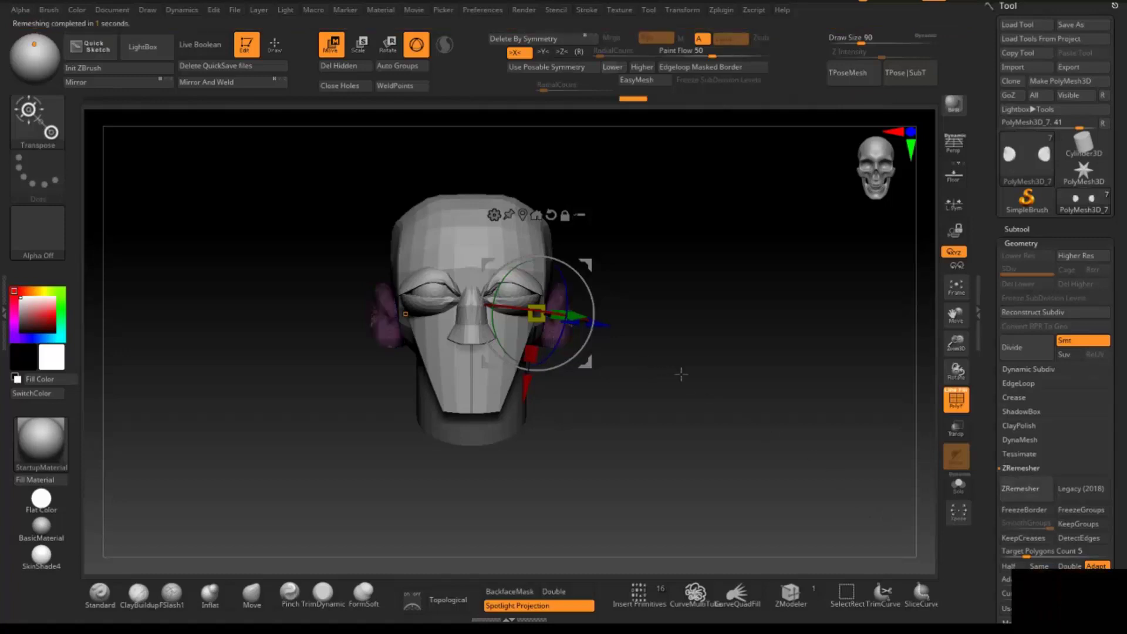
{"action": "left_click_drag", "start_coordinate": [681, 374], "coordinate": [664, 378]}
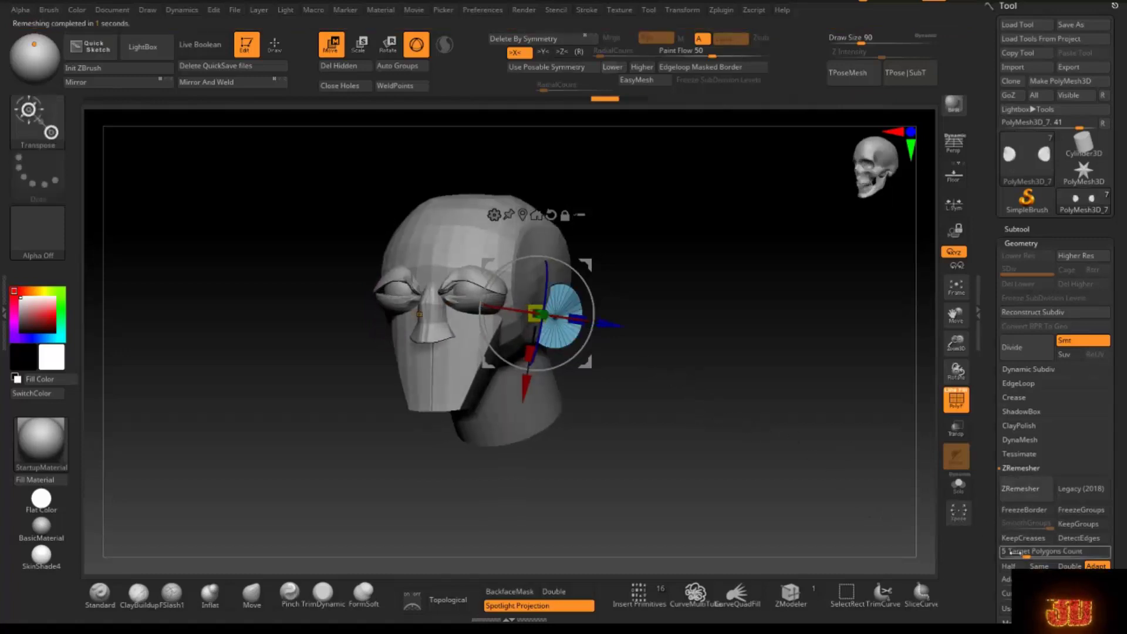
{"action": "left_click", "coordinate": [1039, 565]}
{"action": "left_click", "coordinate": [1020, 488]}
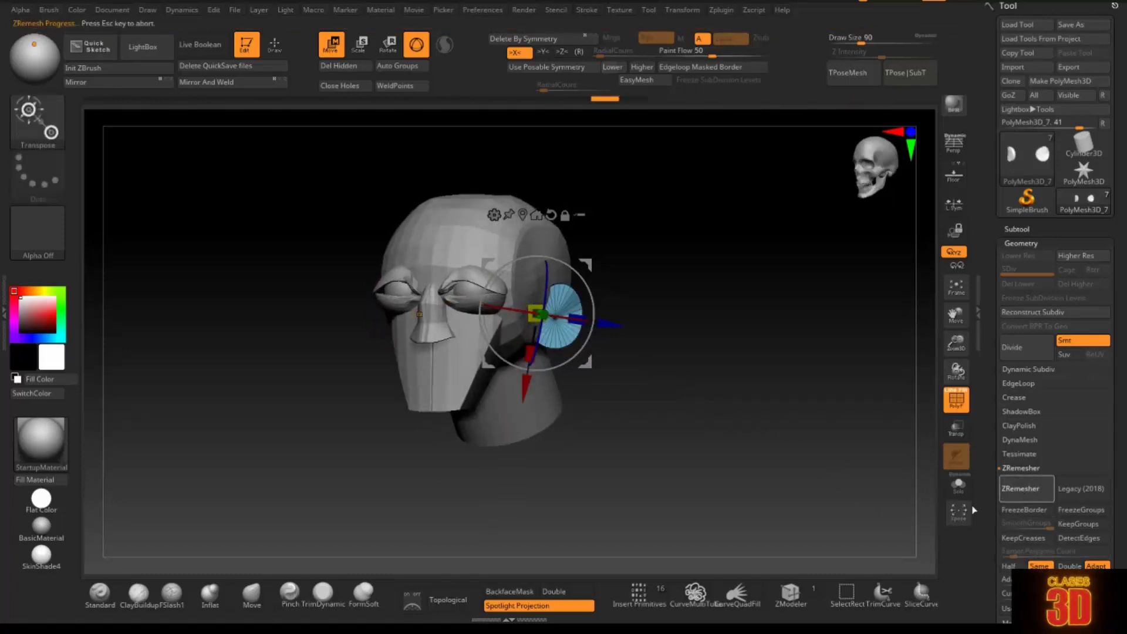
{"action": "mouse_move", "coordinate": [925, 476]}
{"action": "left_mouse_down"}
{"action": "mouse_move", "coordinate": [780, 390]}
{"action": "mouse_move", "coordinate": [811, 386]}
{"action": "left_mouse_up"}
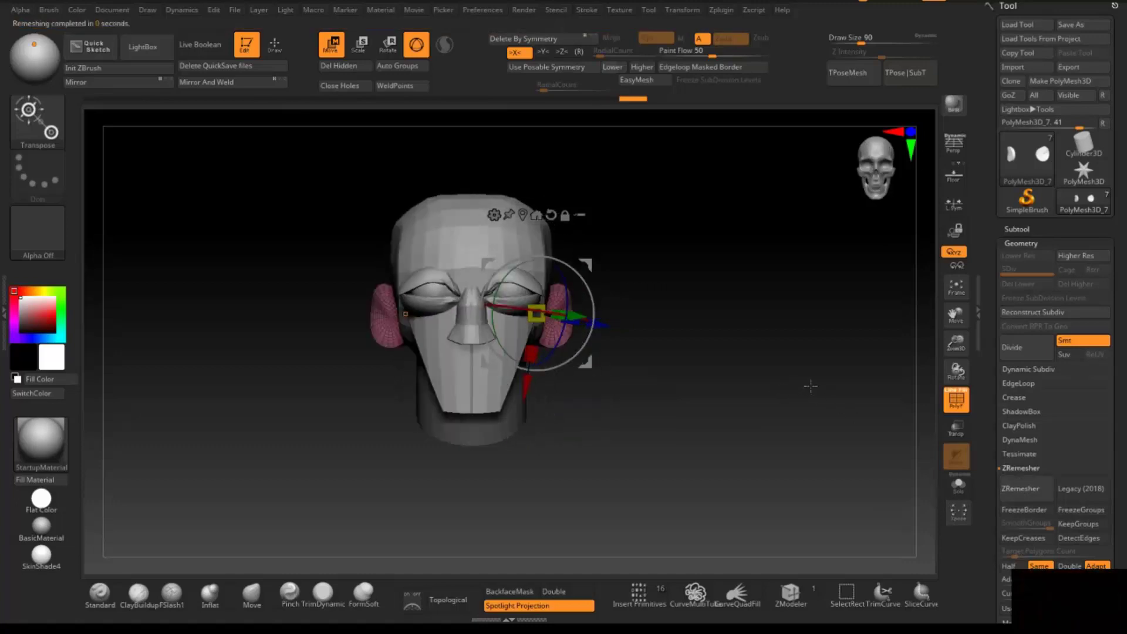
Remesh the nose with ZRemesher at the same polygon count
{"action": "left_click", "coordinate": [467, 335], "text": "alt"}
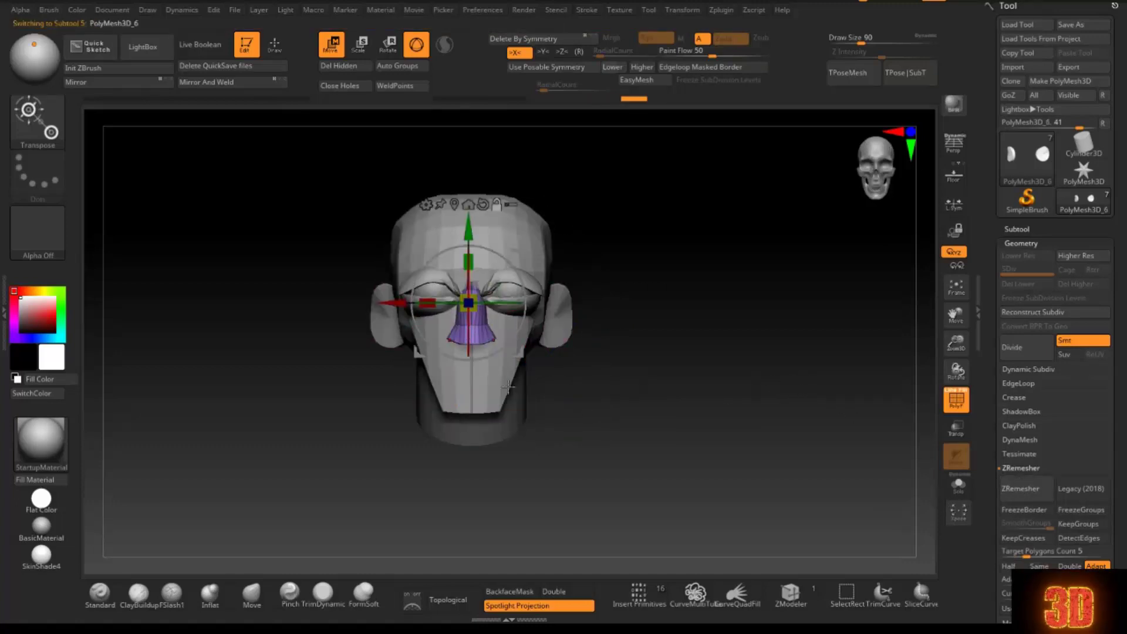
{"action": "left_click", "coordinate": [1035, 565]}
{"action": "left_click", "coordinate": [1020, 488]}
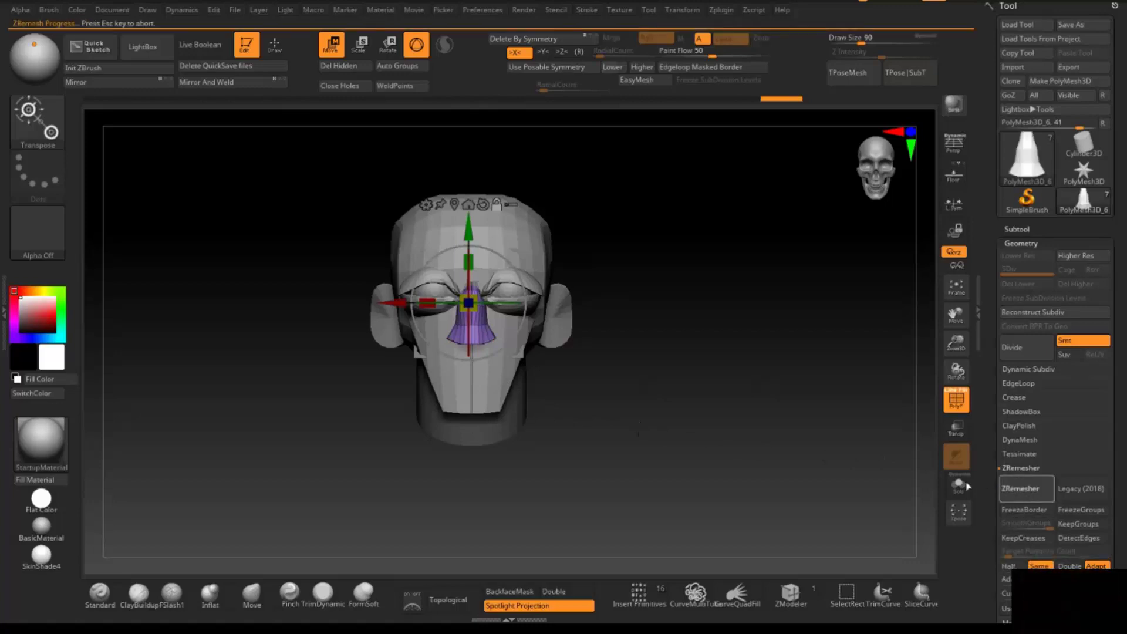
{"action": "left_click_drag", "start_coordinate": [623, 440], "coordinate": [612, 395]}
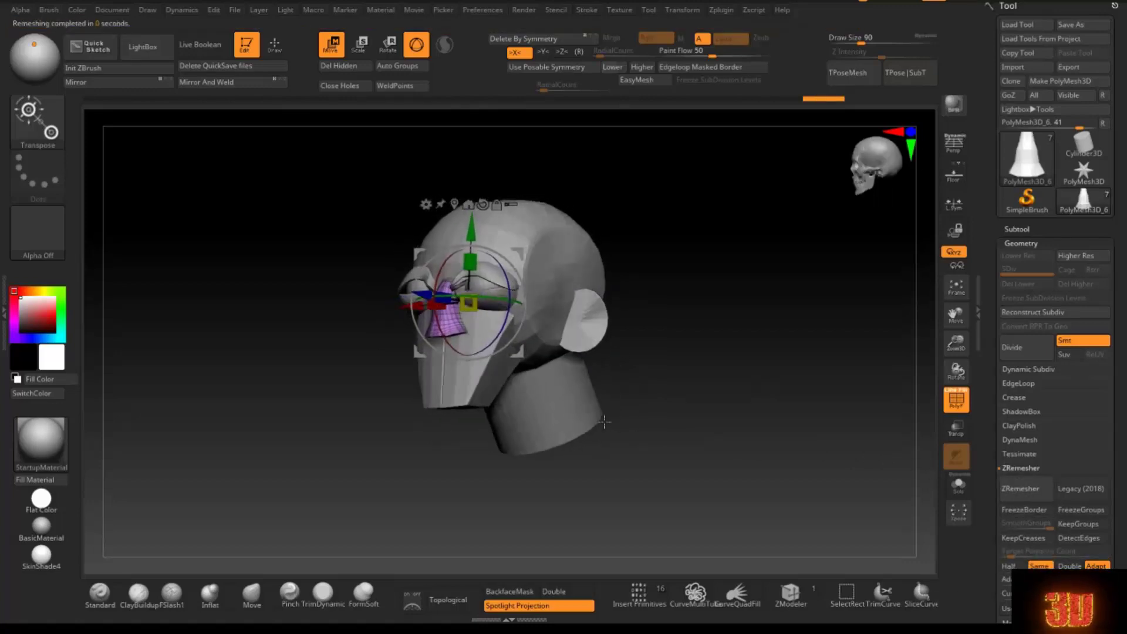
Remesh the lower-face piece at the same polygon count, then return to Draw mode
{"action": "left_click", "coordinate": [483, 394], "text": "alt"}
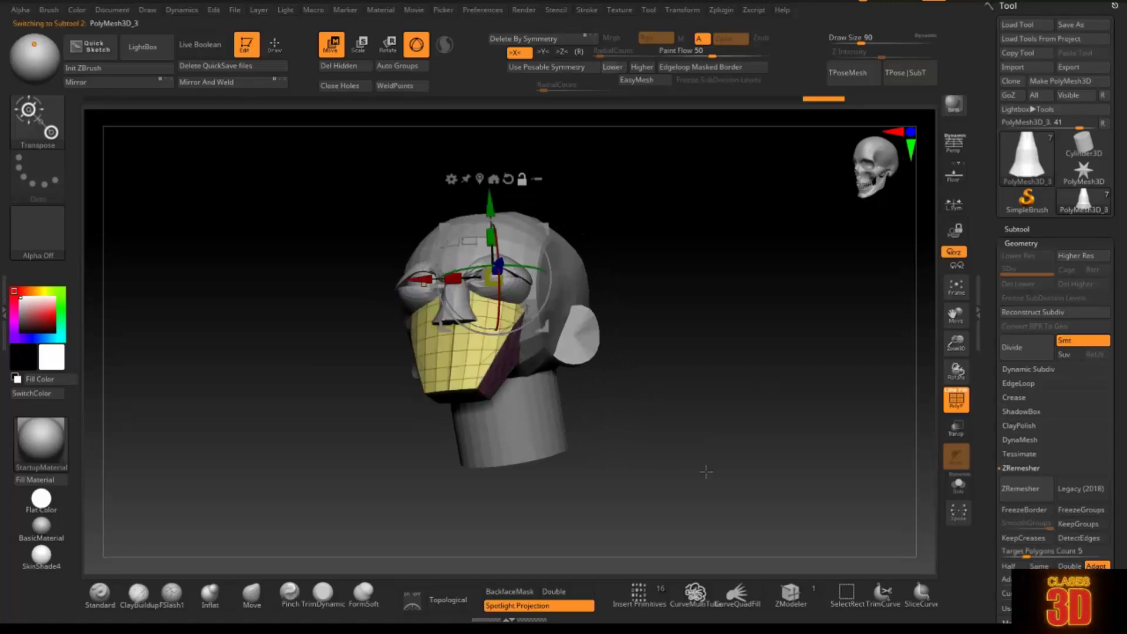
{"action": "left_click", "coordinate": [1015, 491]}
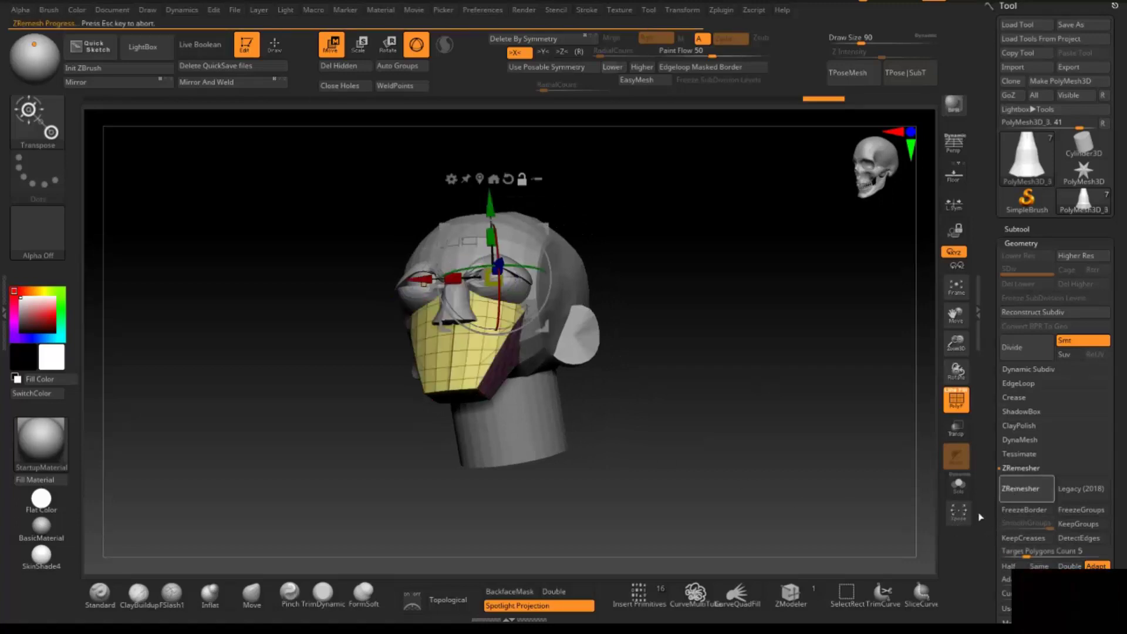
{"action": "key", "text": "Escape"}
{"action": "left_click", "coordinate": [1039, 566]}
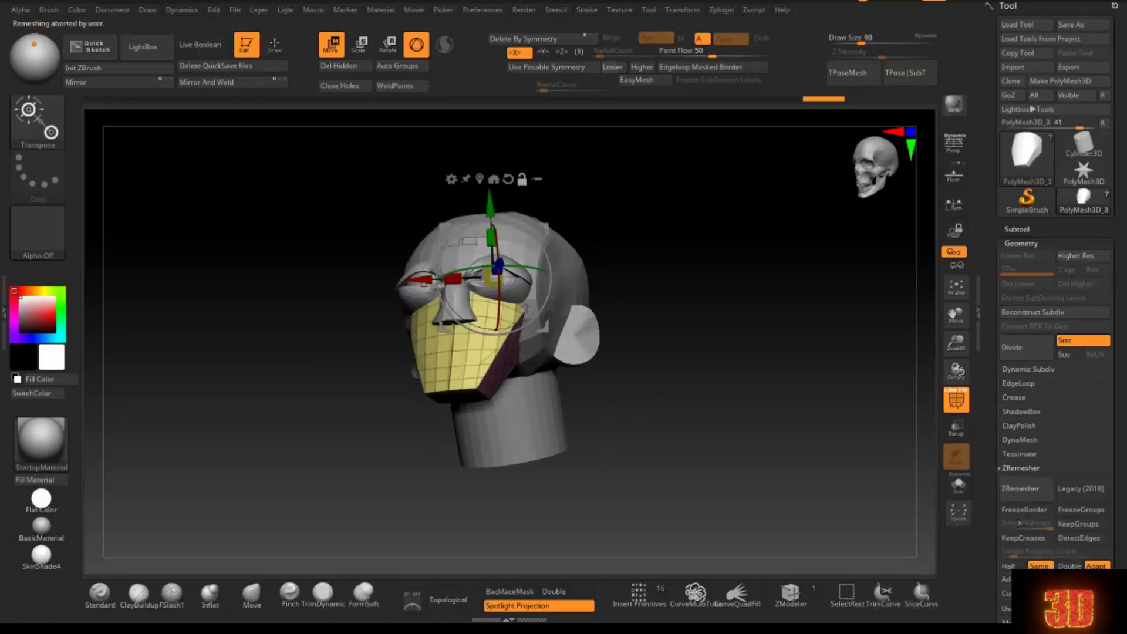
{"action": "left_click", "coordinate": [1020, 489]}
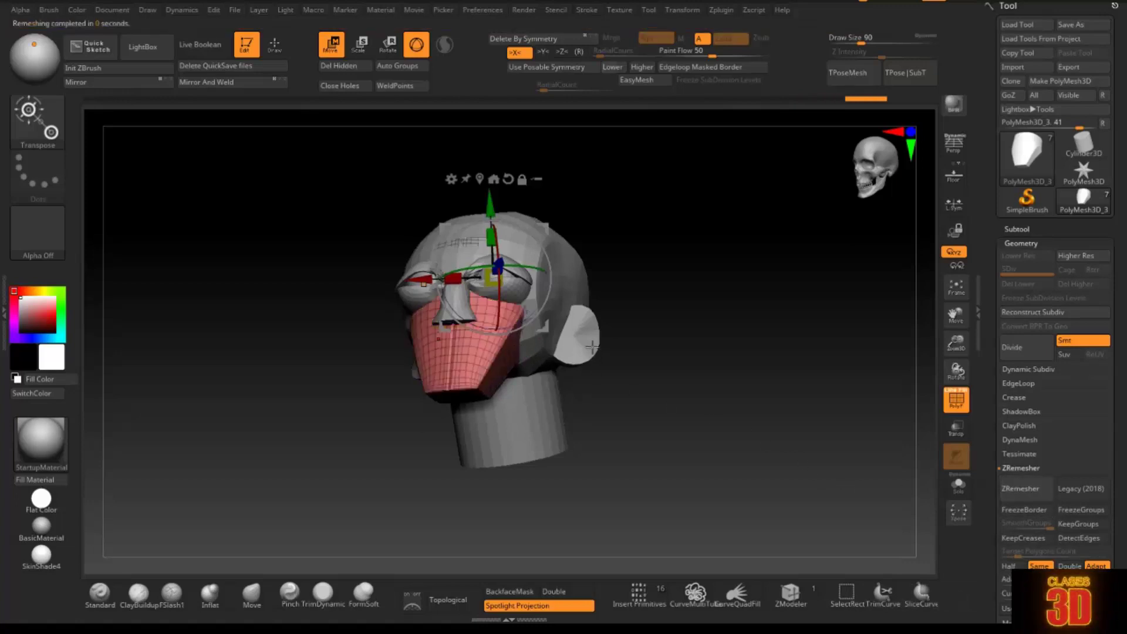
{"action": "mouse_move", "coordinate": [661, 324]}
{"action": "left_mouse_down"}
{"action": "mouse_move", "coordinate": [673, 336]}
{"action": "mouse_move", "coordinate": [701, 325]}
{"action": "mouse_move", "coordinate": [684, 322]}
{"action": "left_mouse_up"}
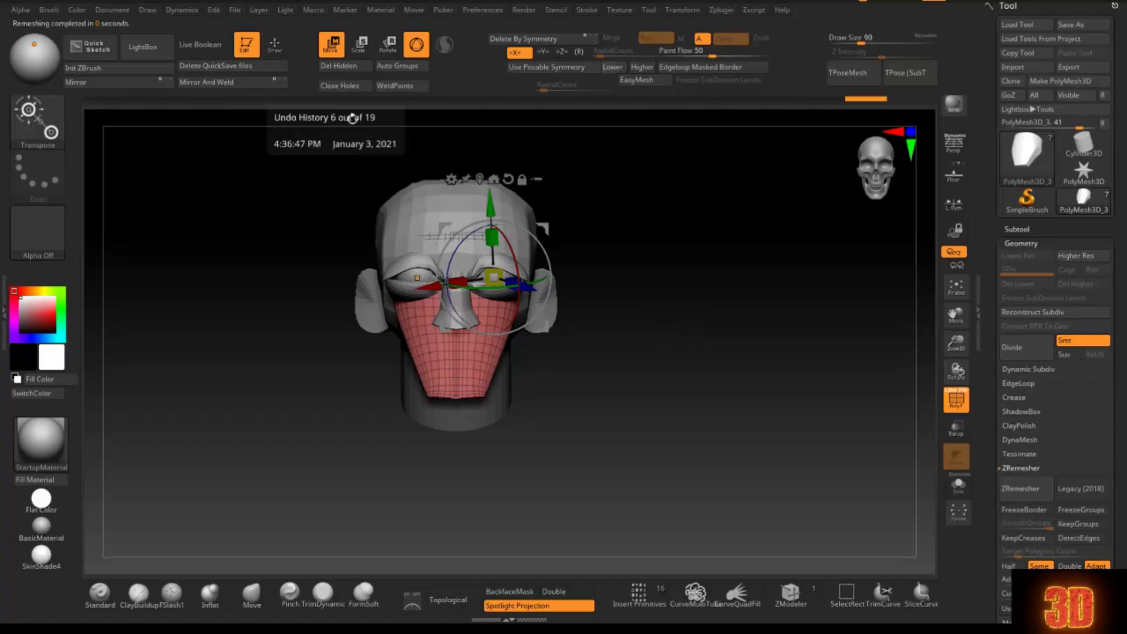
{"action": "key", "text": "q"}
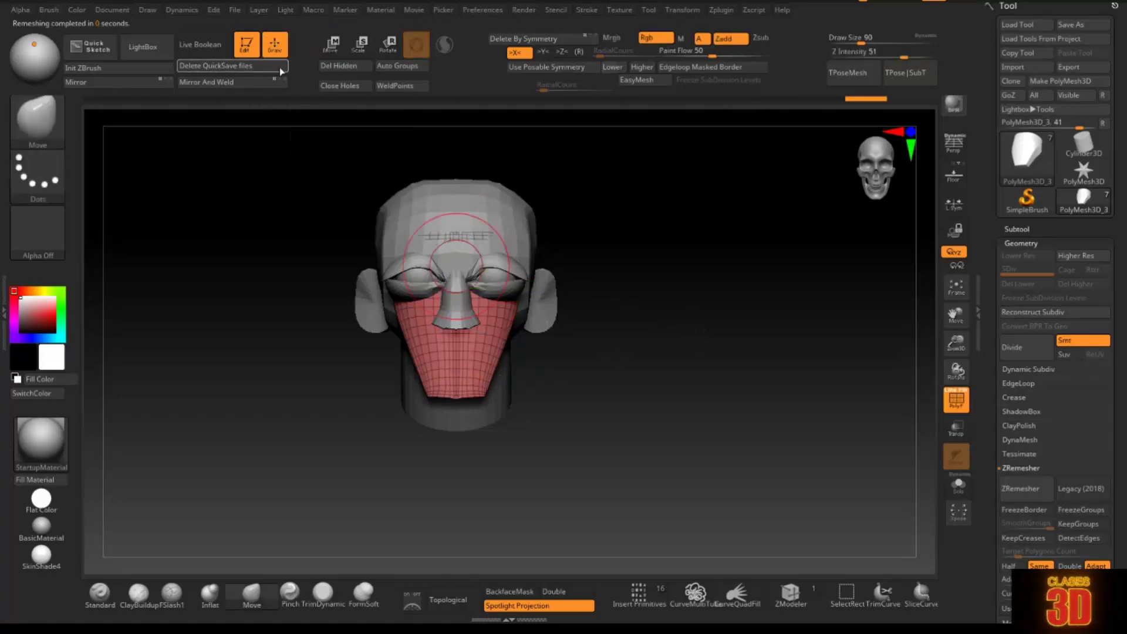
{"action": "left_click_drag", "start_coordinate": [327, 370], "coordinate": [185, 423], "text": "alt"}
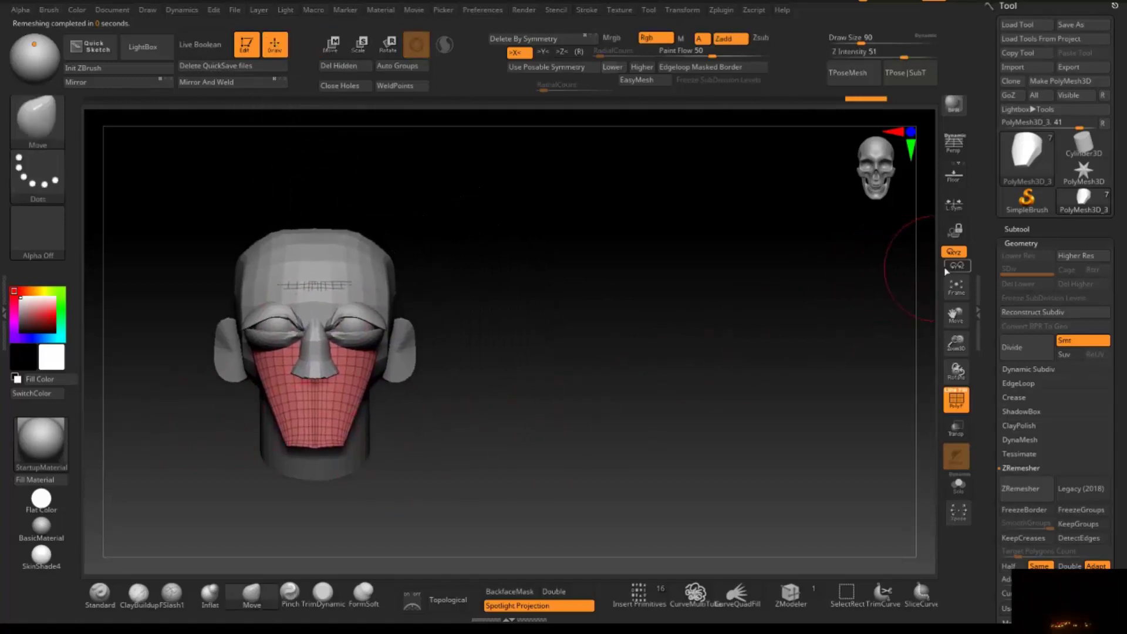
{"action": "left_click", "coordinate": [1005, 229]}
{"action": "mouse_move", "coordinate": [1057, 315]}
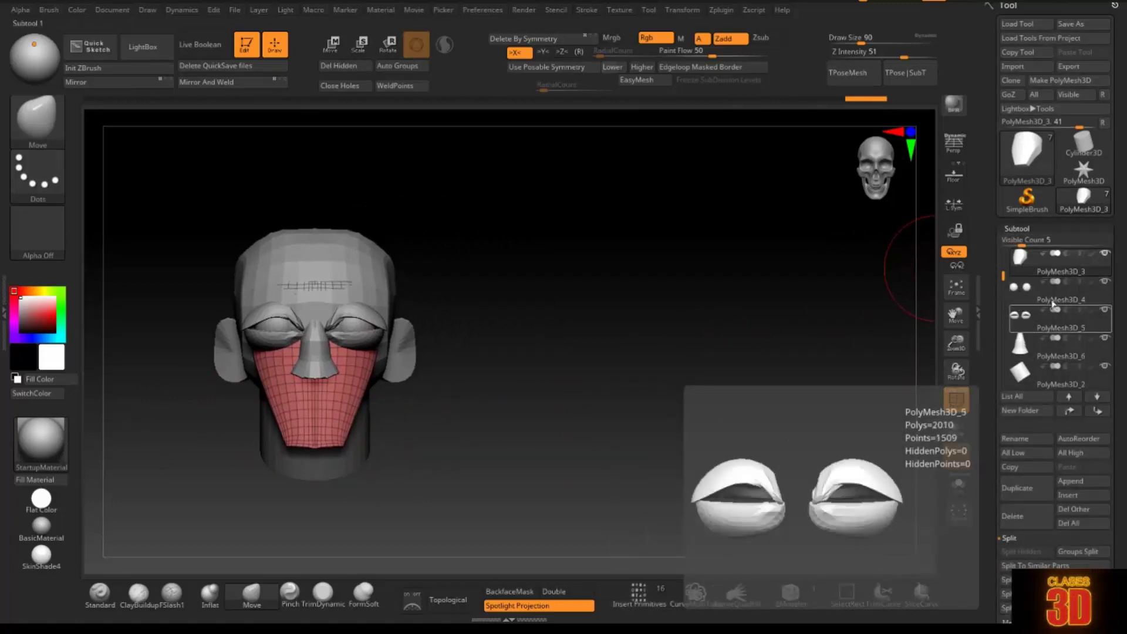
MergeDown the head cap with the subtool below it, confirming the merge
{"action": "left_click_drag", "start_coordinate": [1002, 274], "coordinate": [1005, 255]}
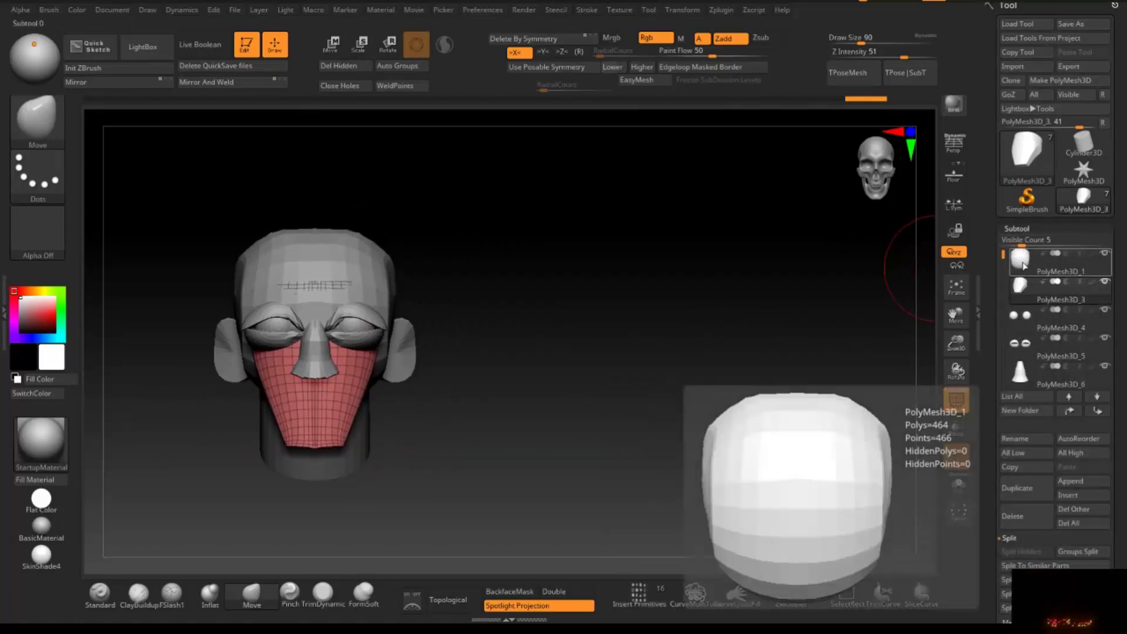
{"action": "left_click", "coordinate": [1021, 258]}
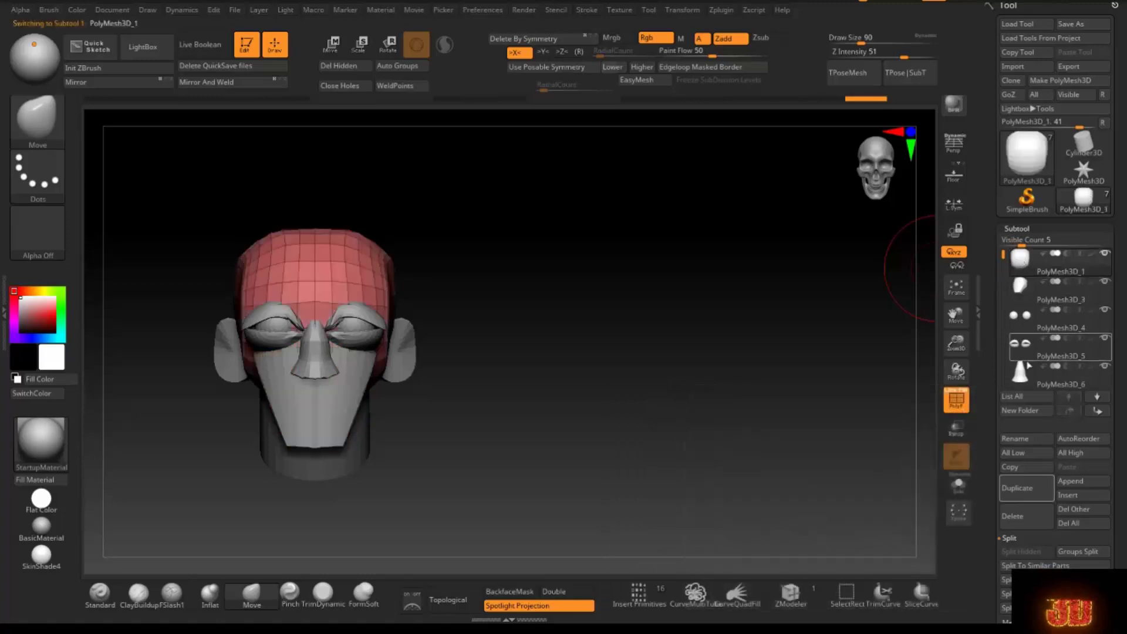
{"action": "left_click", "coordinate": [1018, 539]}
{"action": "left_click", "coordinate": [1024, 566]}
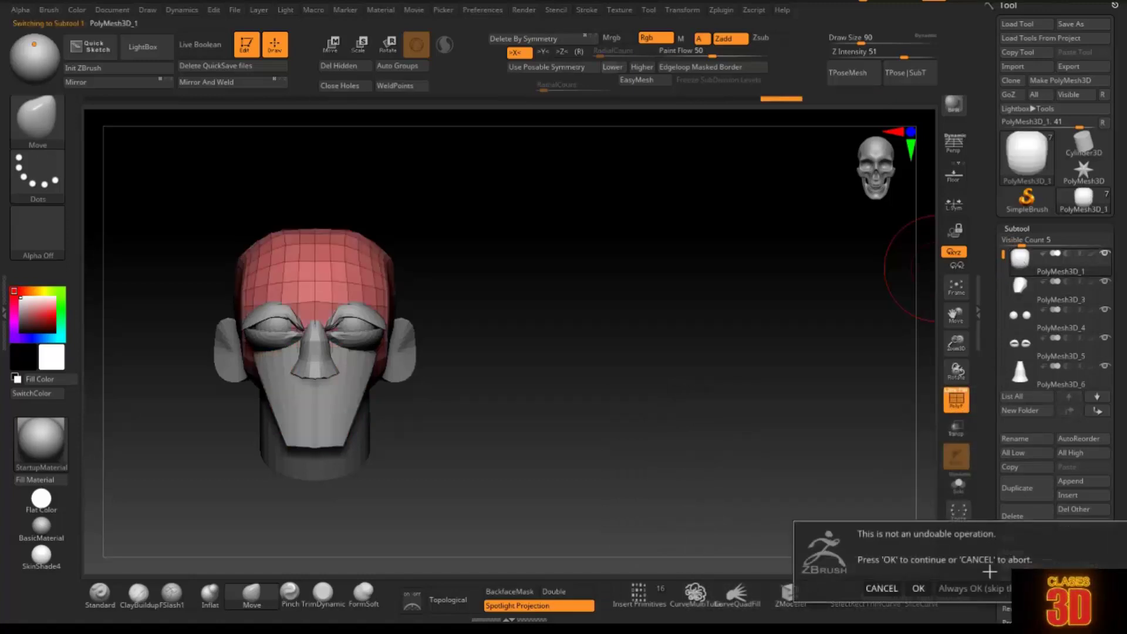
{"action": "left_click", "coordinate": [919, 588]}
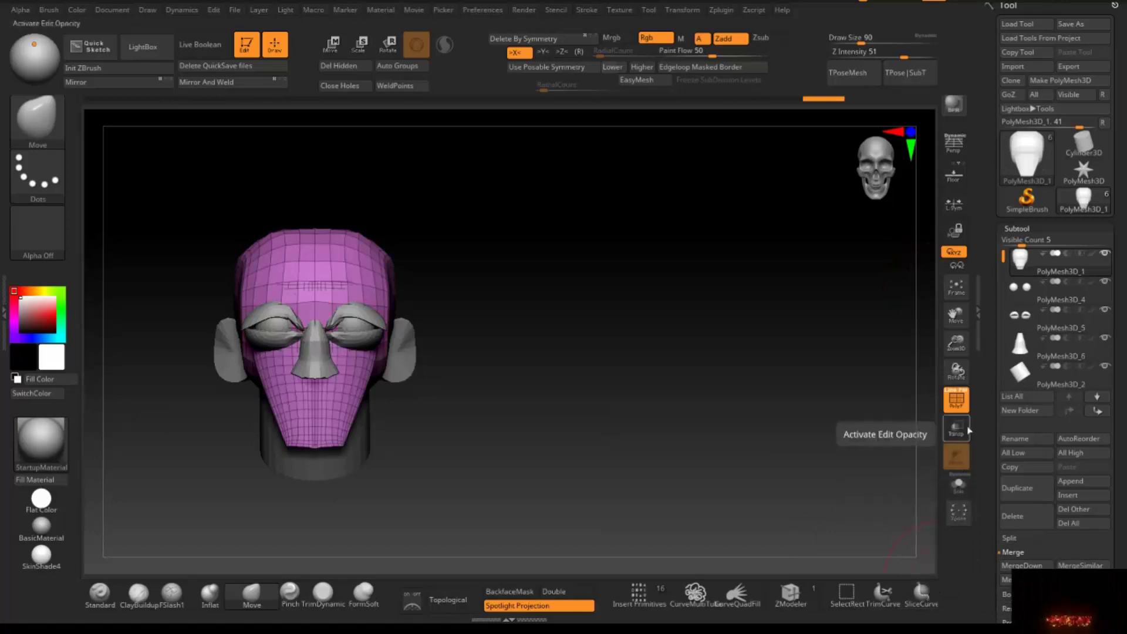
{"action": "left_click", "coordinate": [1020, 317]}
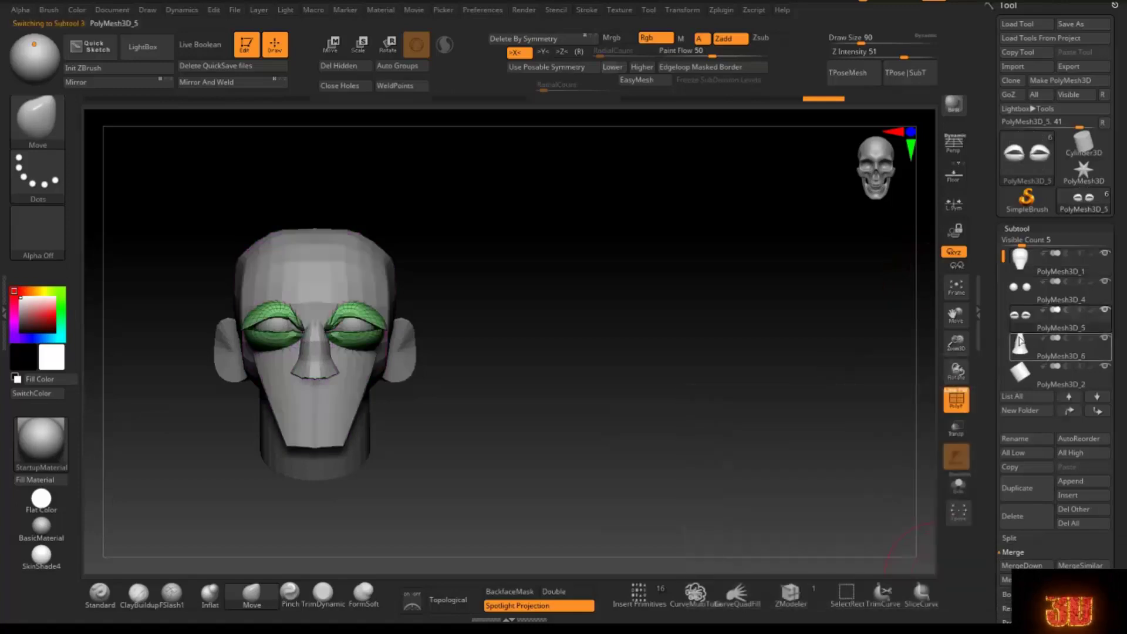
Move the eyelids up under the head and merge them into it
{"action": "left_click", "coordinate": [1070, 411]}
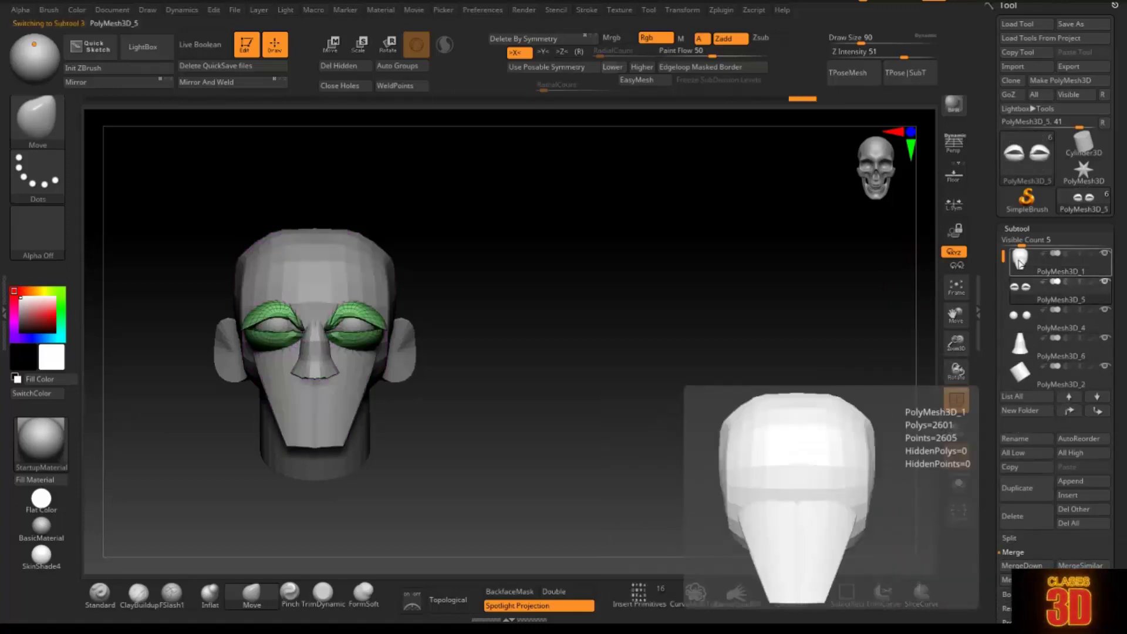
{"action": "left_click", "coordinate": [1021, 261]}
{"action": "left_click", "coordinate": [1022, 565]}
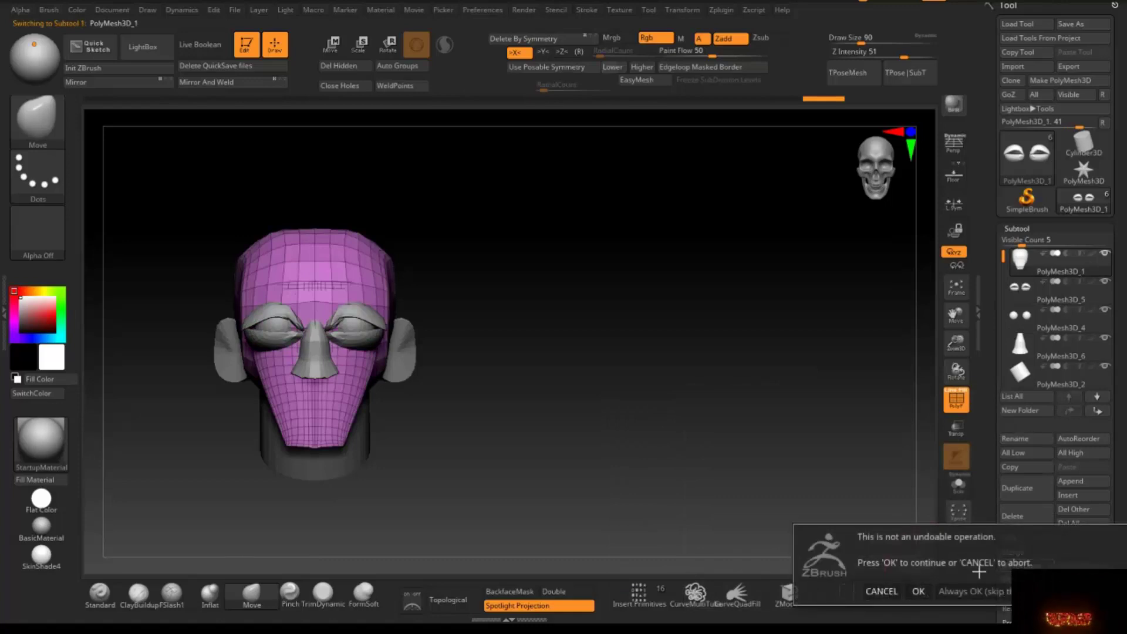
{"action": "left_click", "coordinate": [920, 590]}
{"action": "mouse_move", "coordinate": [1021, 343]}
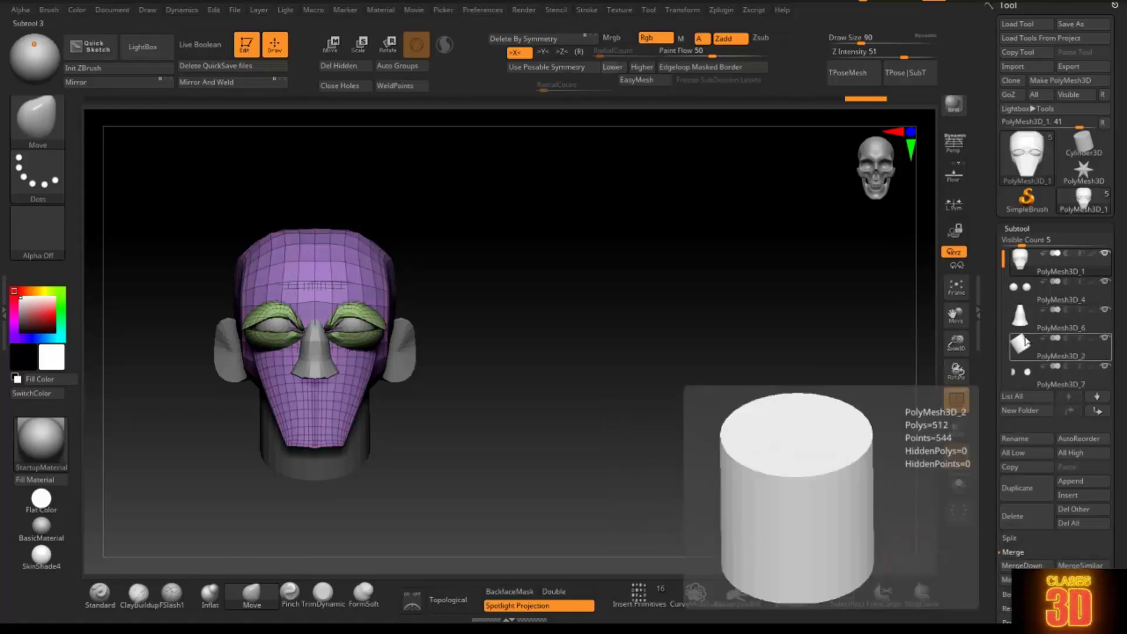
Move the nose subtool up under the head and merge it in
{"action": "left_click", "coordinate": [1020, 330]}
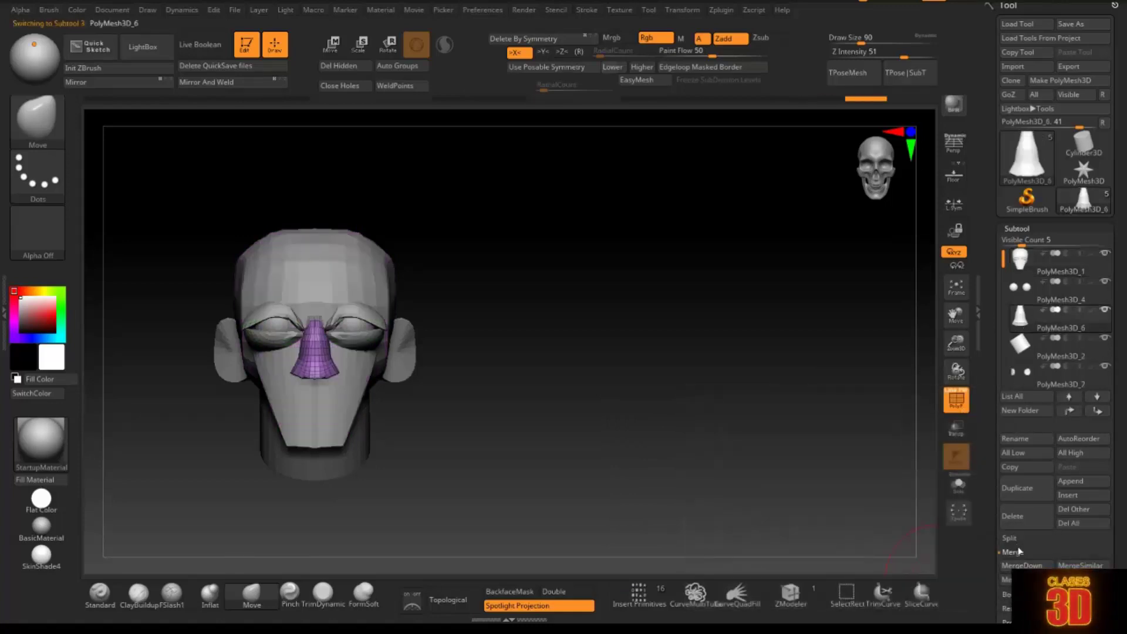
{"action": "left_click", "coordinate": [1066, 411]}
{"action": "mouse_move", "coordinate": [1020, 259]}
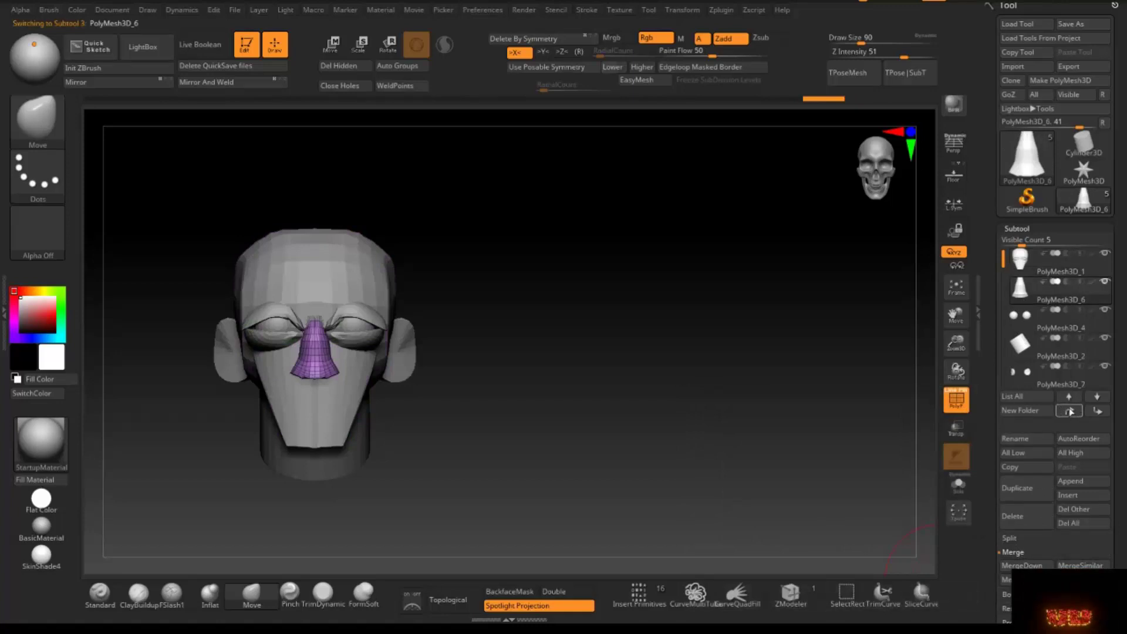
{"action": "left_click", "coordinate": [1027, 262]}
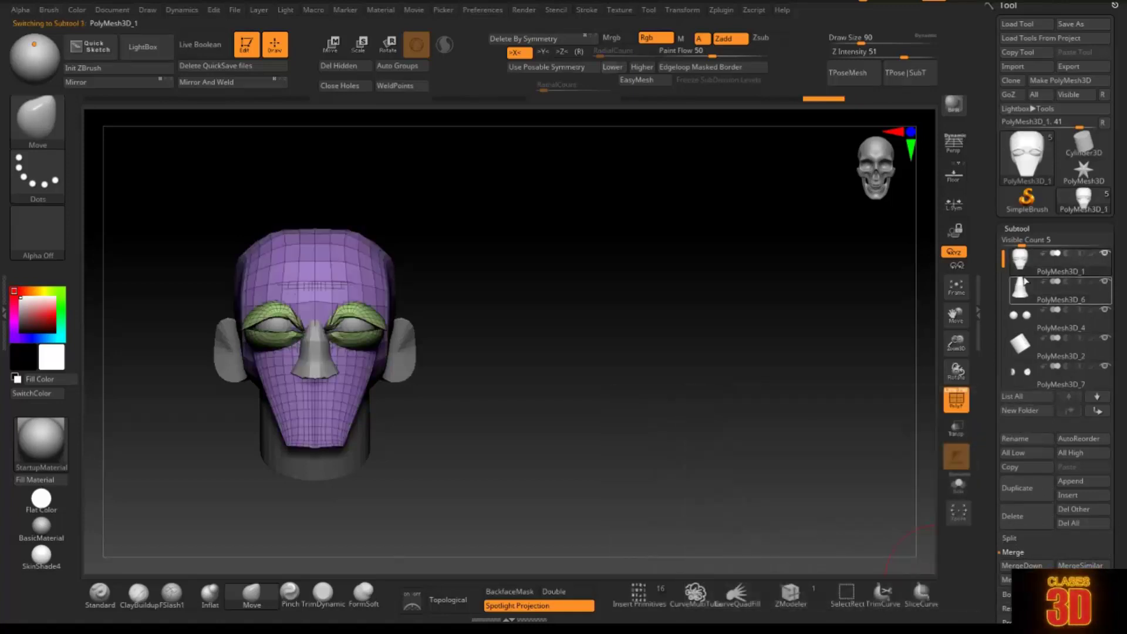
{"action": "left_click", "coordinate": [1043, 566]}
{"action": "left_click", "coordinate": [920, 592]}
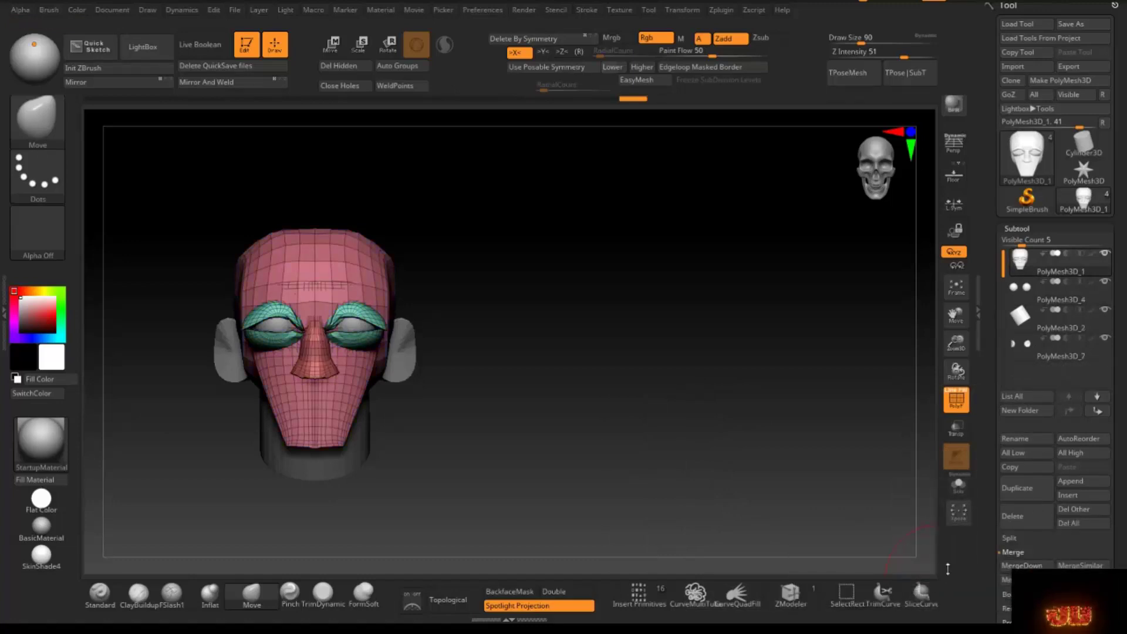
Move the neck subtool up and merge the eyes into it
{"action": "left_click", "coordinate": [1020, 326]}
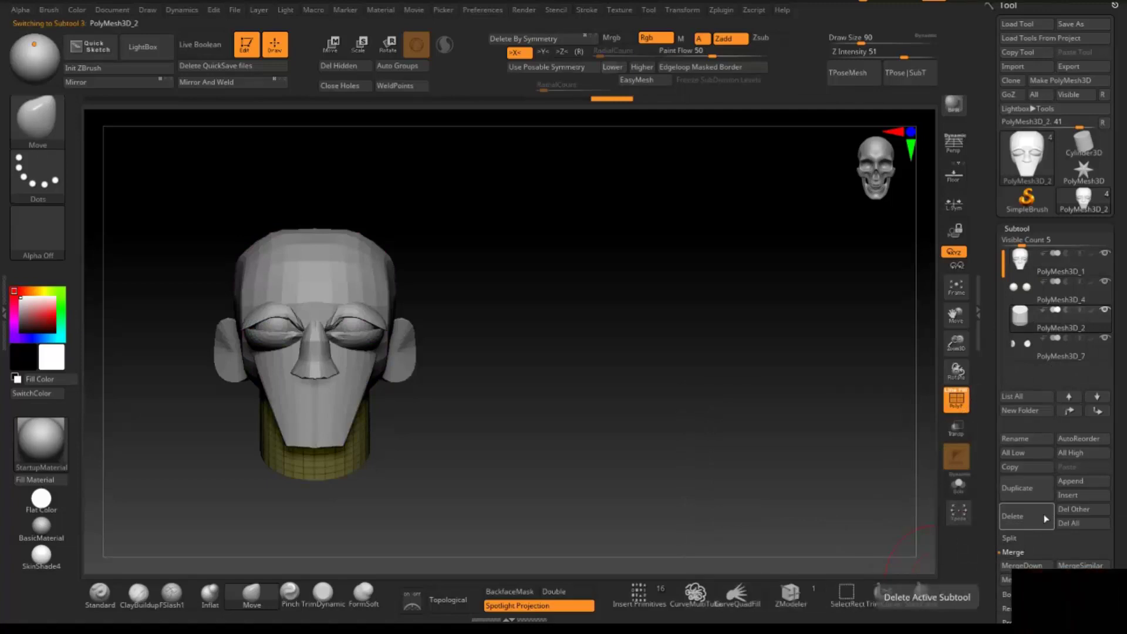
{"action": "left_click", "coordinate": [1068, 437]}
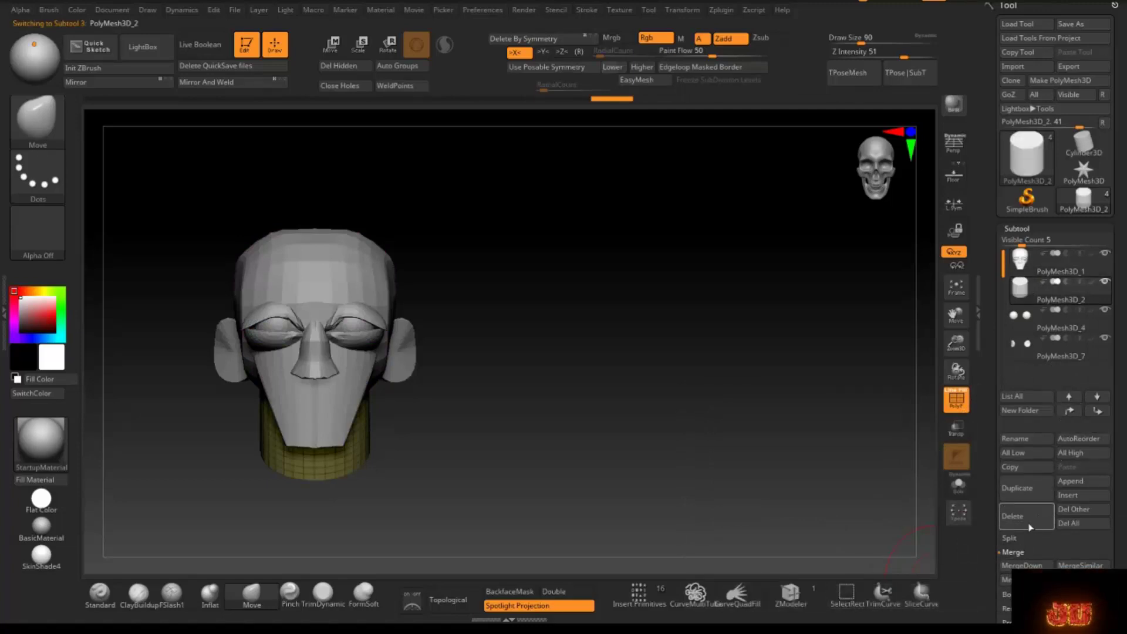
{"action": "left_click", "coordinate": [1031, 565]}
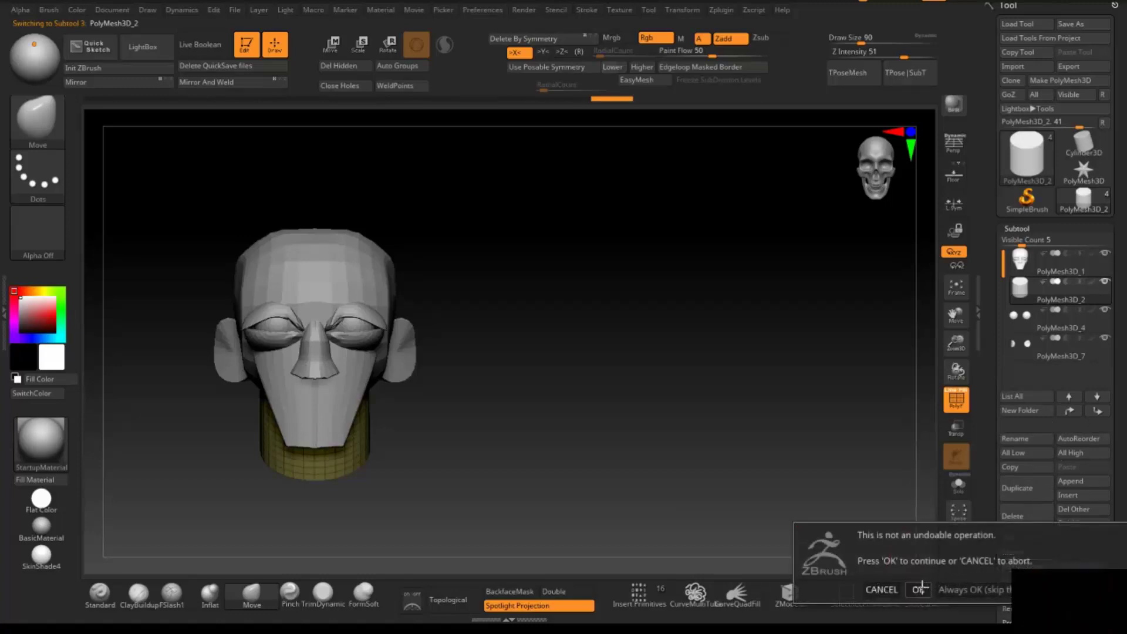
{"action": "left_click", "coordinate": [920, 589]}
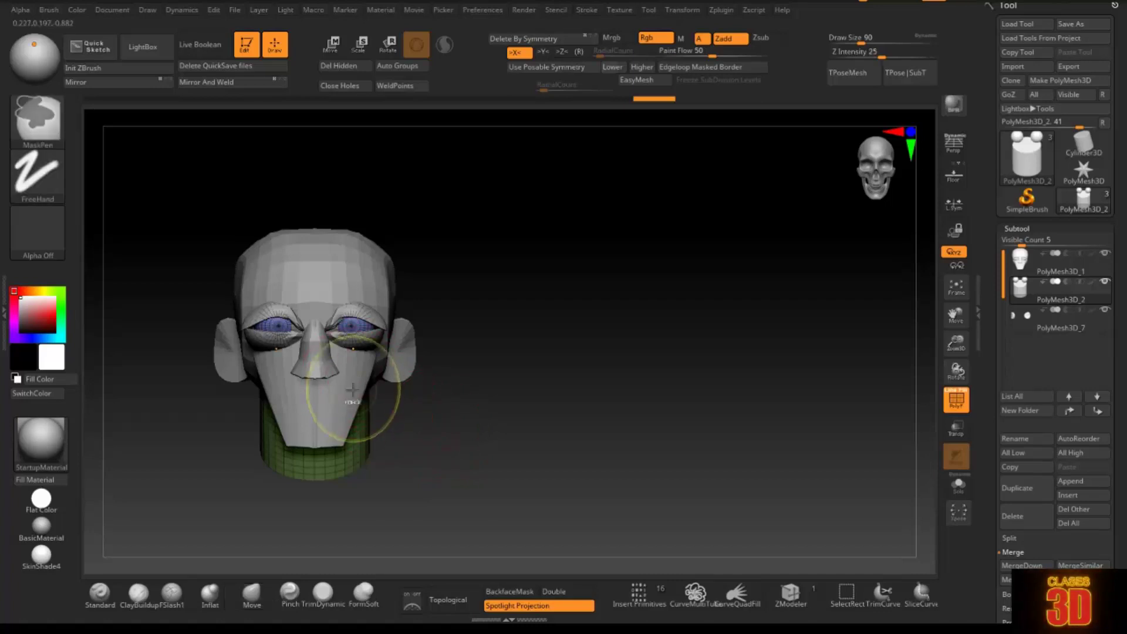
Split the hidden eyes into their own subtool and move the ears above them
{"action": "left_click_drag", "start_coordinate": [352, 405], "coordinate": [382, 474], "text": "ctrl+shift"}
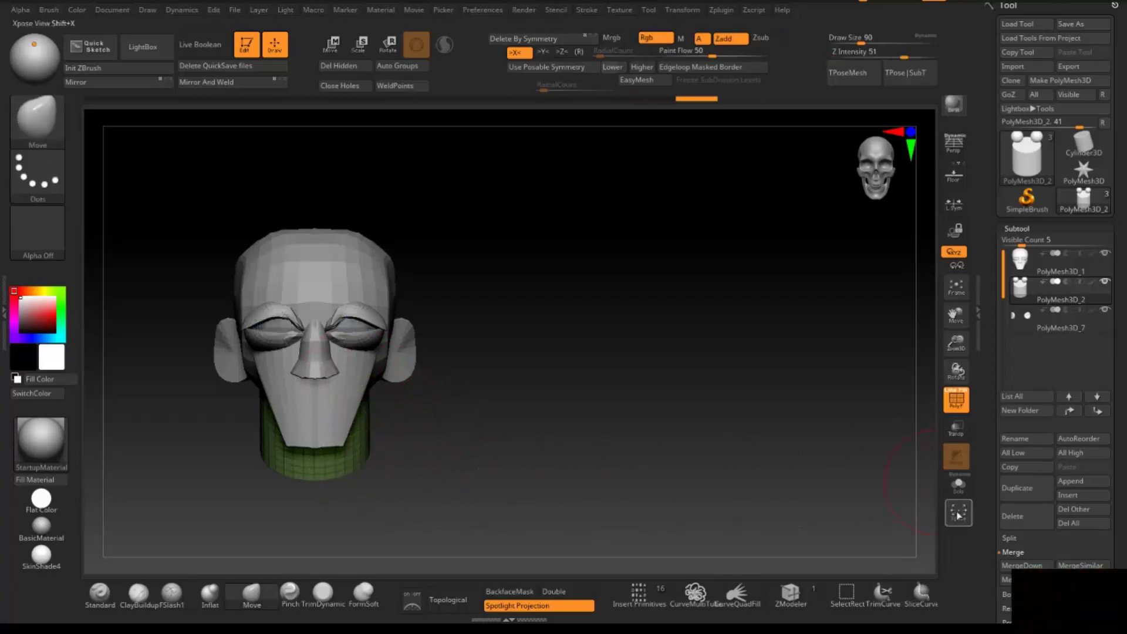
{"action": "left_click", "coordinate": [1017, 553]}
{"action": "mouse_move", "coordinate": [1056, 328]}
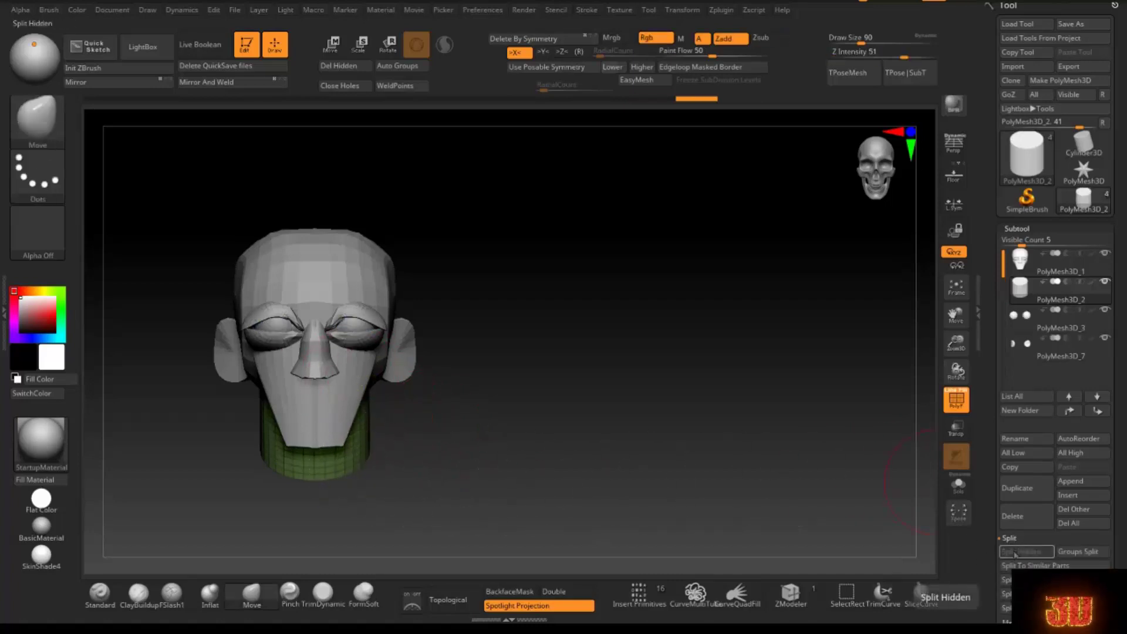
{"action": "left_click", "coordinate": [1024, 328]}
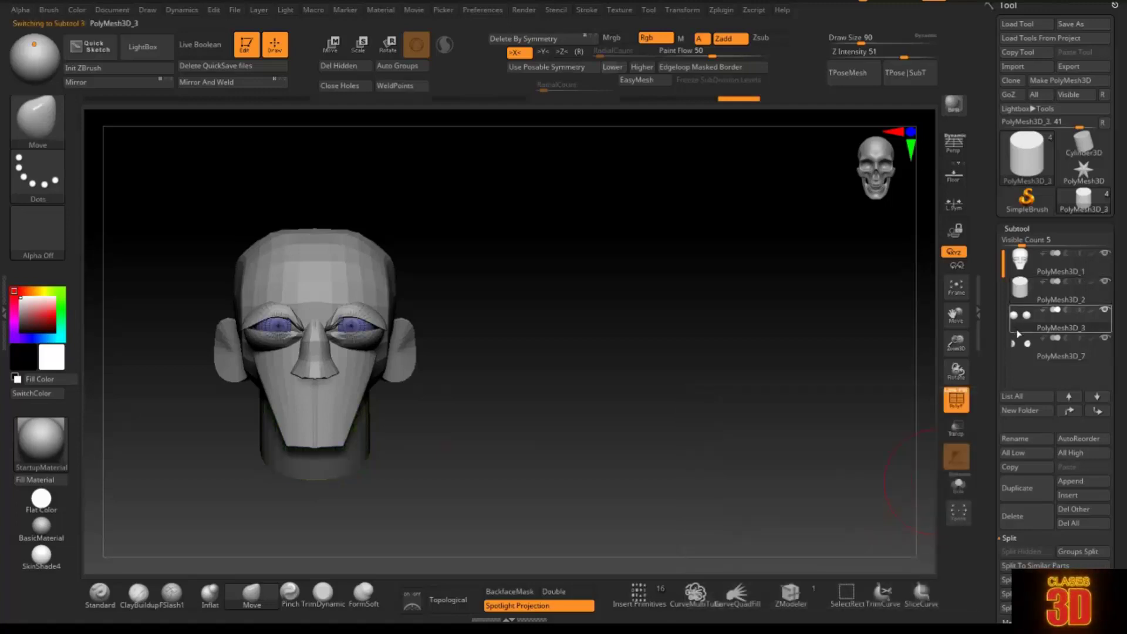
{"action": "left_click", "coordinate": [1018, 351]}
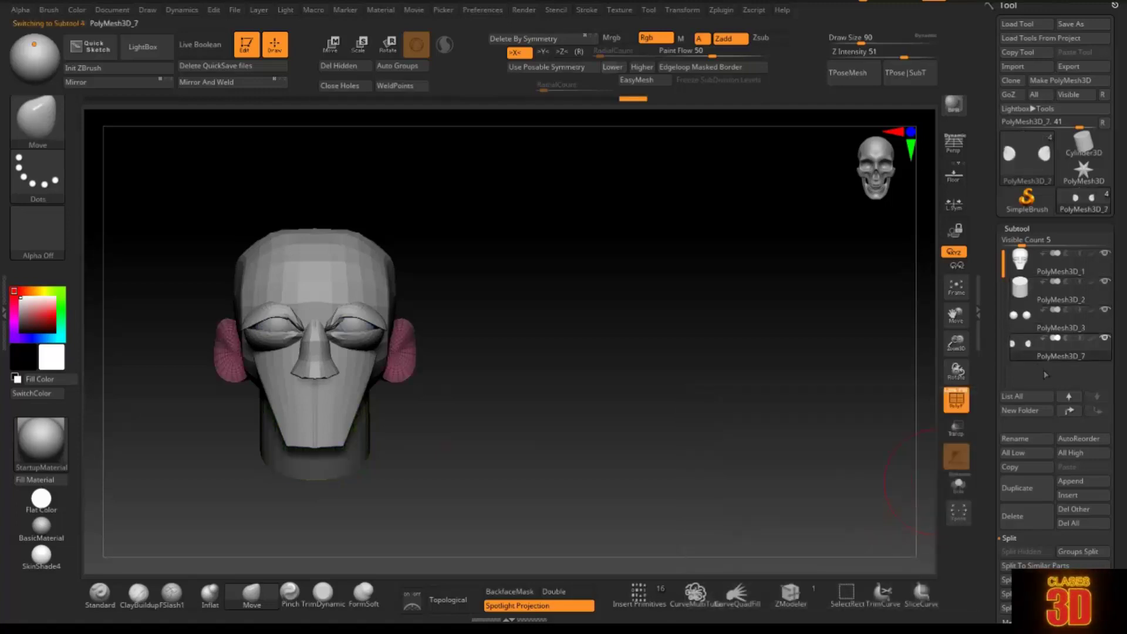
{"action": "left_click", "coordinate": [1075, 412]}
MergeDown the neck and the ears into head subtool PolyMesh3D_1
{"action": "left_click", "coordinate": [1022, 262]}
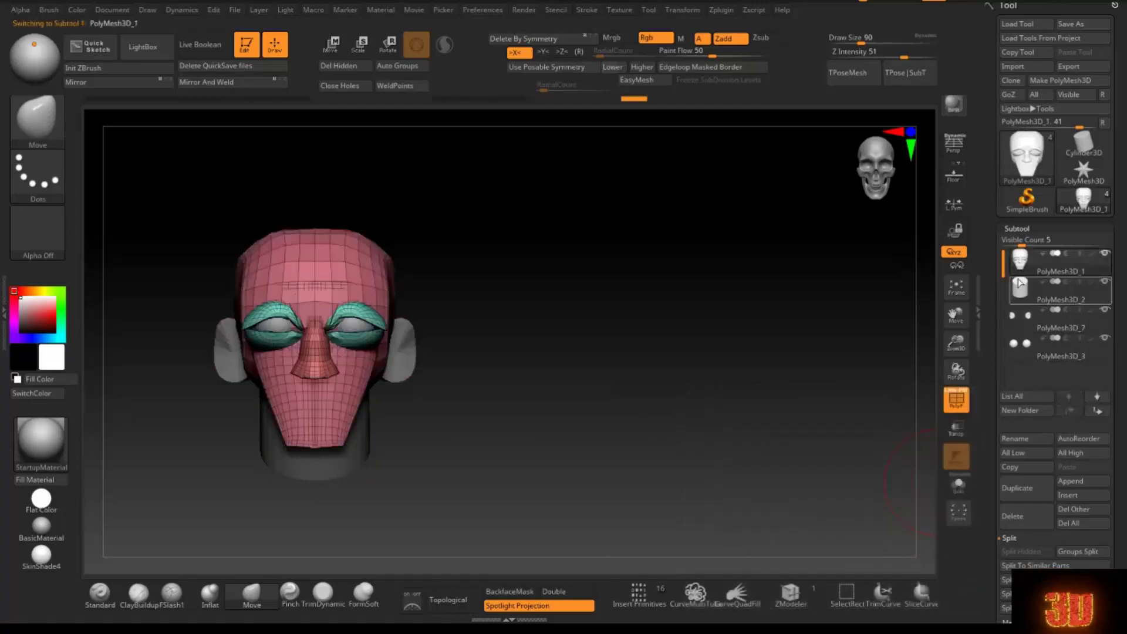
{"action": "left_click", "coordinate": [1030, 537]}
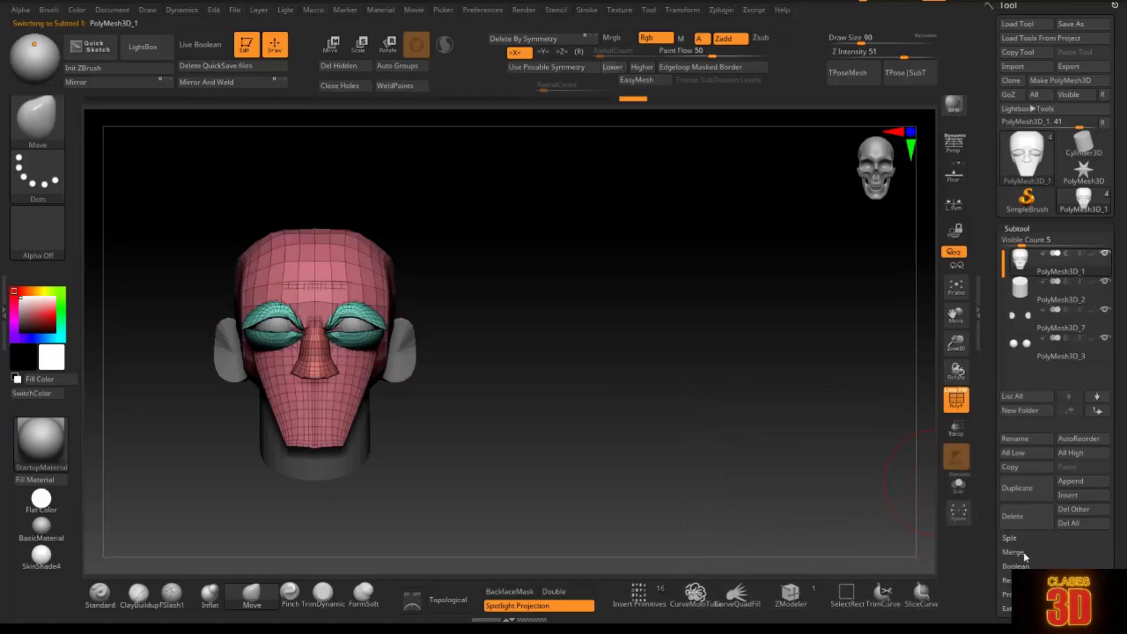
{"action": "left_click", "coordinate": [1022, 565]}
{"action": "left_click", "coordinate": [921, 592]}
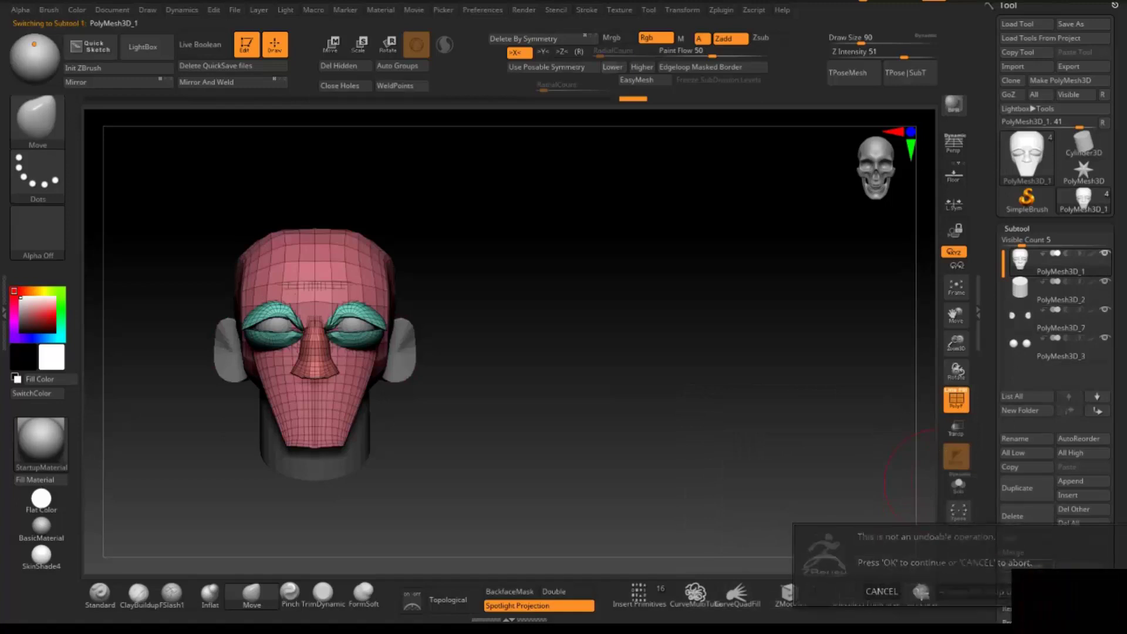
{"action": "left_click", "coordinate": [1009, 565]}
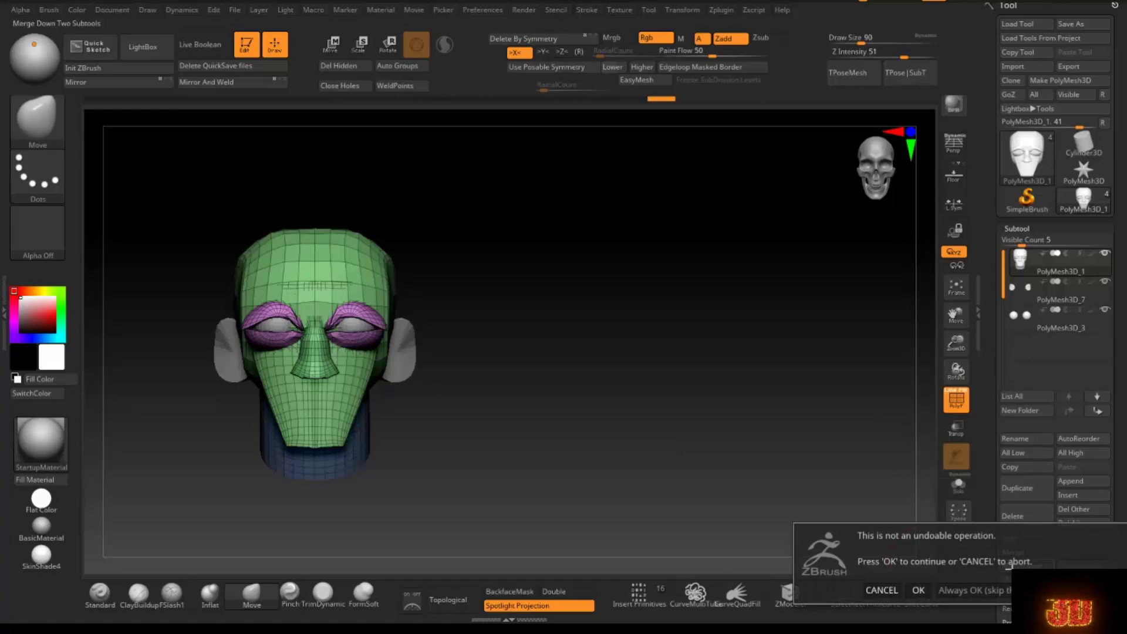
{"action": "left_click", "coordinate": [919, 589]}
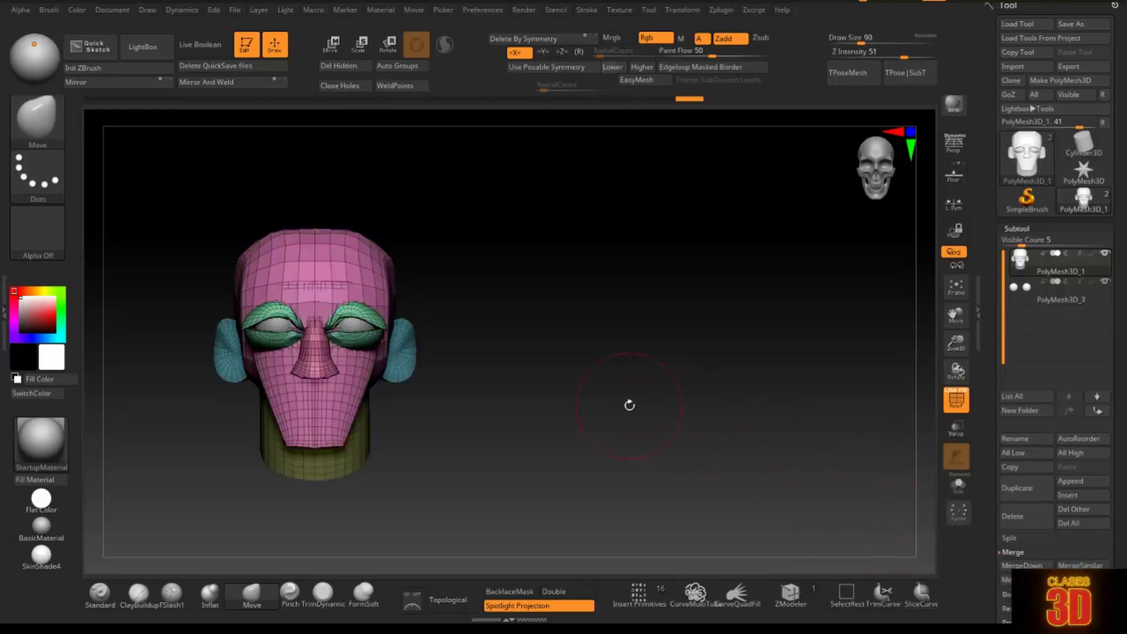
Isolate the nose polygroup, unhide the head, and leave a turned snapshot beside the original
{"action": "left_click_drag", "start_coordinate": [630, 405], "coordinate": [604, 390]}
{"action": "left_click", "coordinate": [315, 368], "text": "ctrl+shift"}
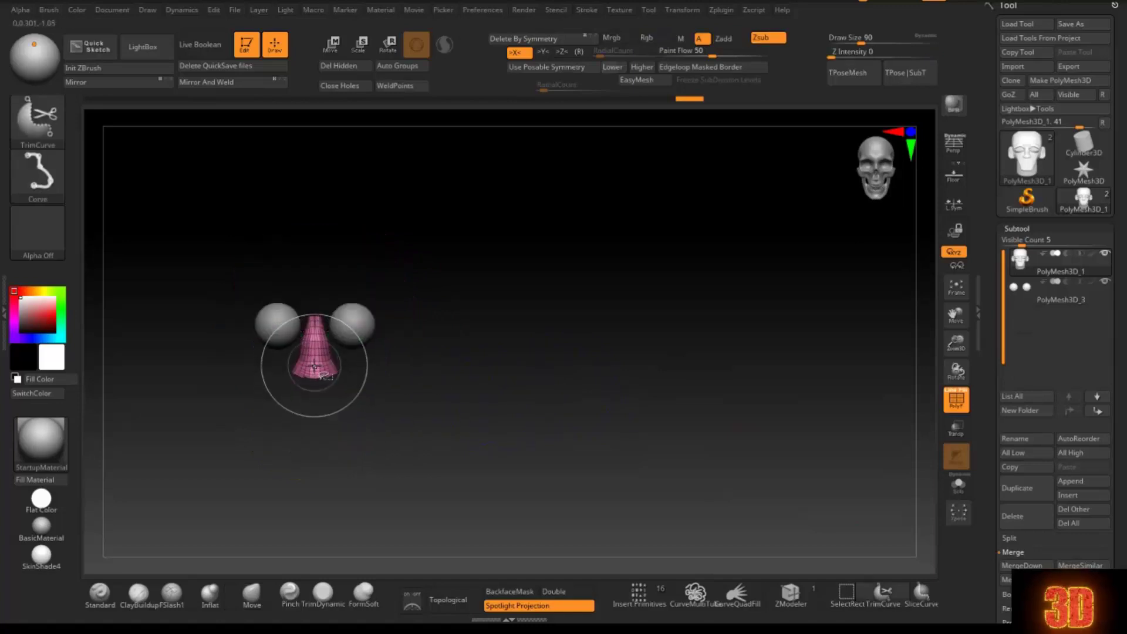
{"action": "left_click", "coordinate": [540, 399], "text": "ctrl+shift"}
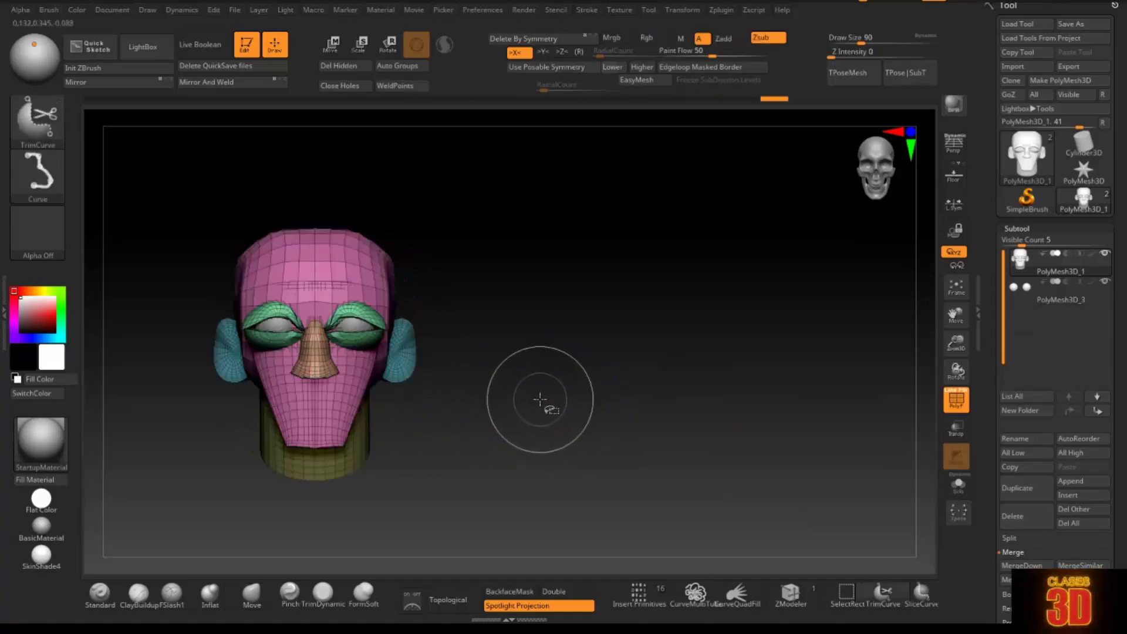
{"action": "mouse_move", "coordinate": [571, 405]}
{"action": "left_mouse_down"}
{"action": "mouse_move", "coordinate": [541, 416]}
{"action": "mouse_move", "coordinate": [592, 417]}
{"action": "left_mouse_up"}
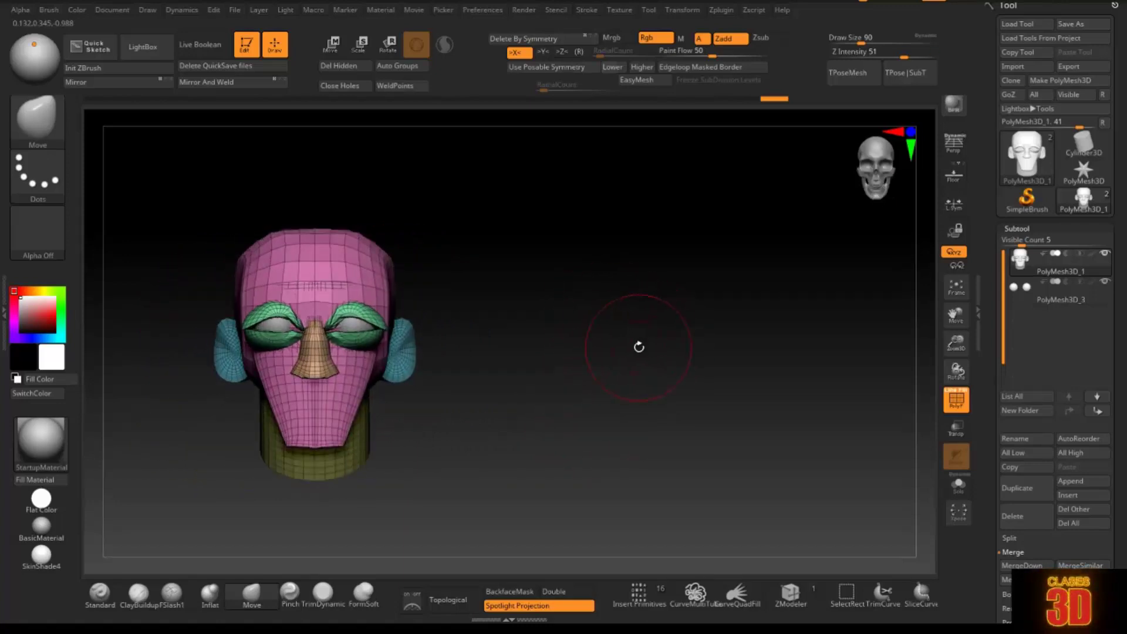
{"action": "mouse_move", "coordinate": [639, 347]}
{"action": "left_mouse_down", "text": "alt"}
{"action": "mouse_move", "coordinate": [572, 390]}
{"action": "mouse_move", "coordinate": [531, 357]}
{"action": "mouse_move", "coordinate": [542, 364]}
{"action": "mouse_move", "coordinate": [516, 423]}
{"action": "mouse_move", "coordinate": [700, 406]}
{"action": "left_mouse_up", "text": "alt"}
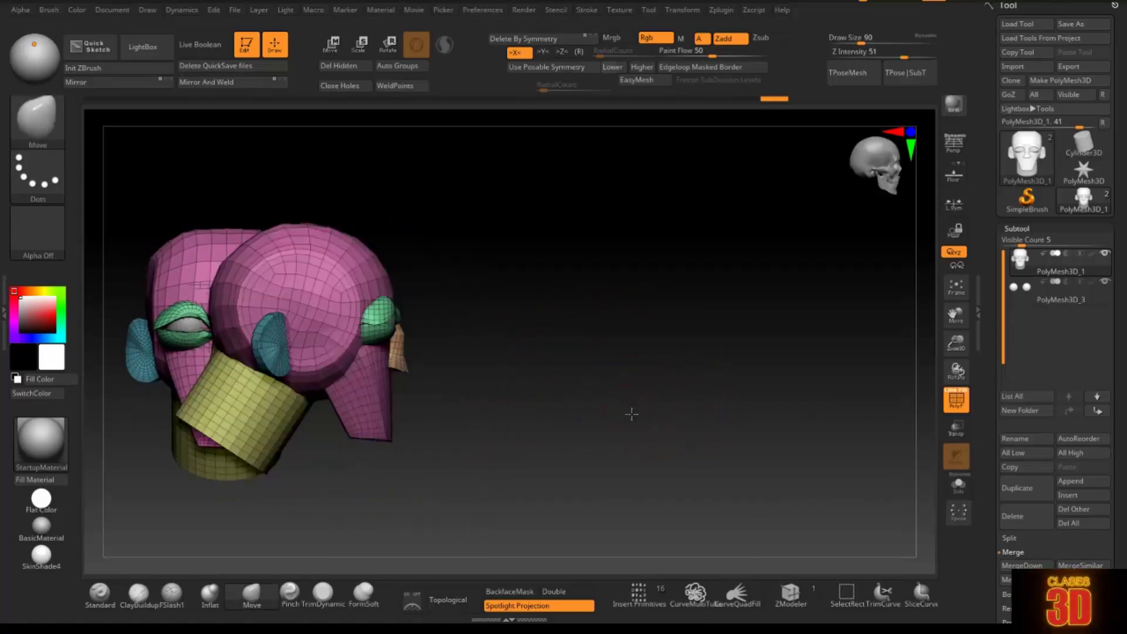
Add back-view and three-quarter snapshot copies of the head beside the front one
{"action": "mouse_move", "coordinate": [632, 415]}
{"action": "left_mouse_down"}
{"action": "mouse_move", "coordinate": [763, 440]}
{"action": "mouse_move", "coordinate": [791, 434]}
{"action": "left_mouse_up"}
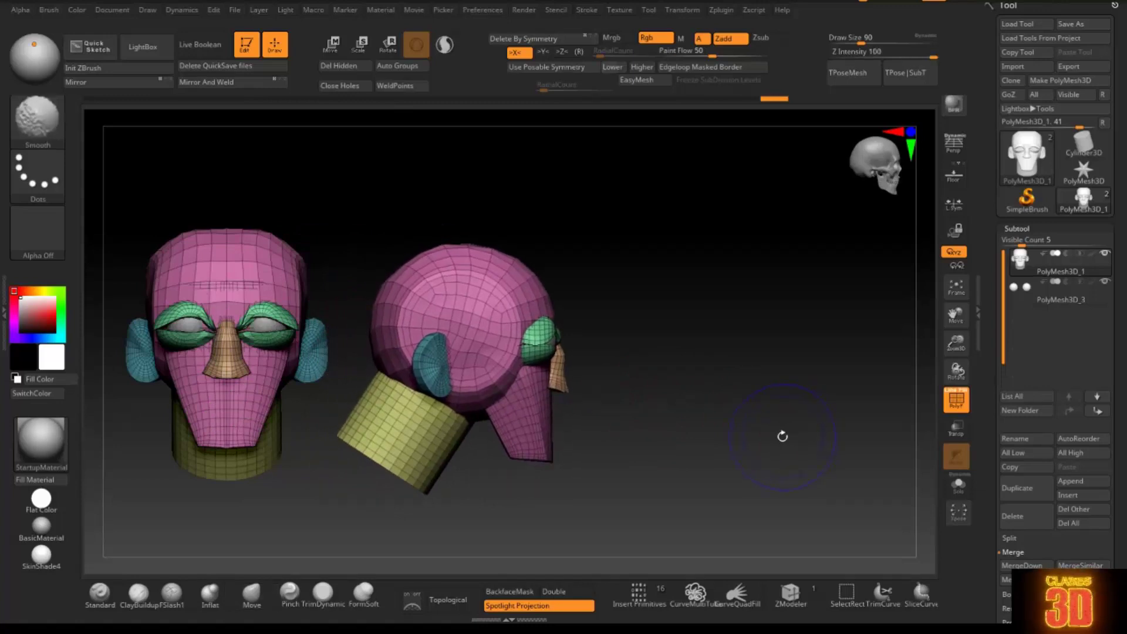
{"action": "left_click_drag", "start_coordinate": [749, 425], "coordinate": [996, 433], "text": "ctrl"}
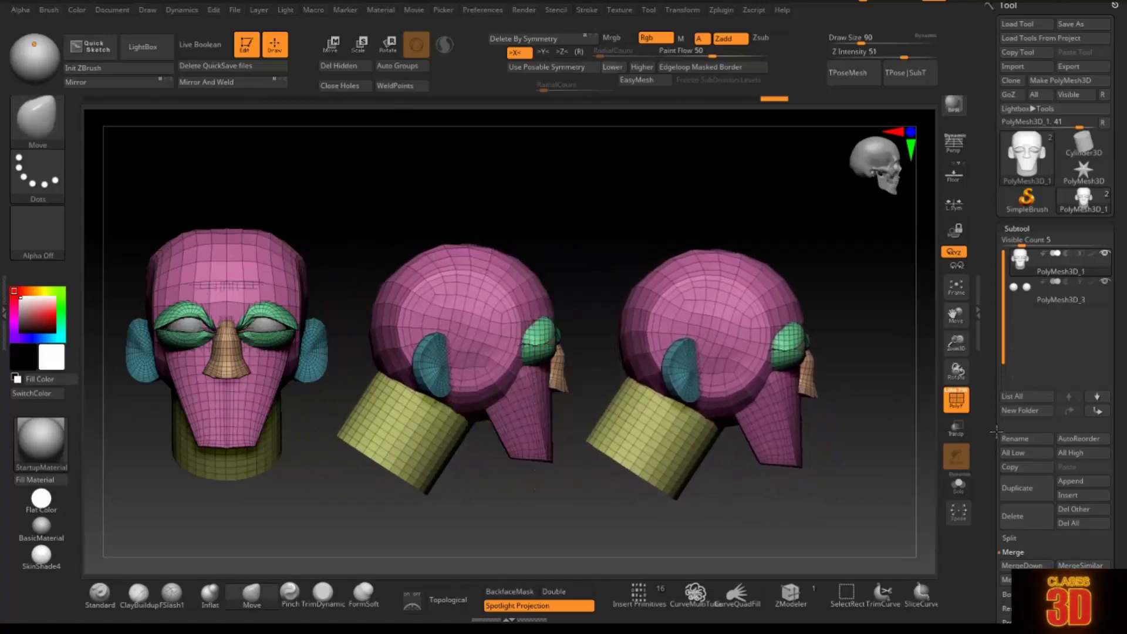
{"action": "mouse_move", "coordinate": [873, 380]}
{"action": "left_mouse_down"}
{"action": "mouse_move", "coordinate": [854, 377]}
{"action": "mouse_move", "coordinate": [885, 377]}
{"action": "mouse_move", "coordinate": [787, 367]}
{"action": "left_mouse_up"}
{"action": "left_click_drag", "start_coordinate": [621, 355], "coordinate": [596, 352]}
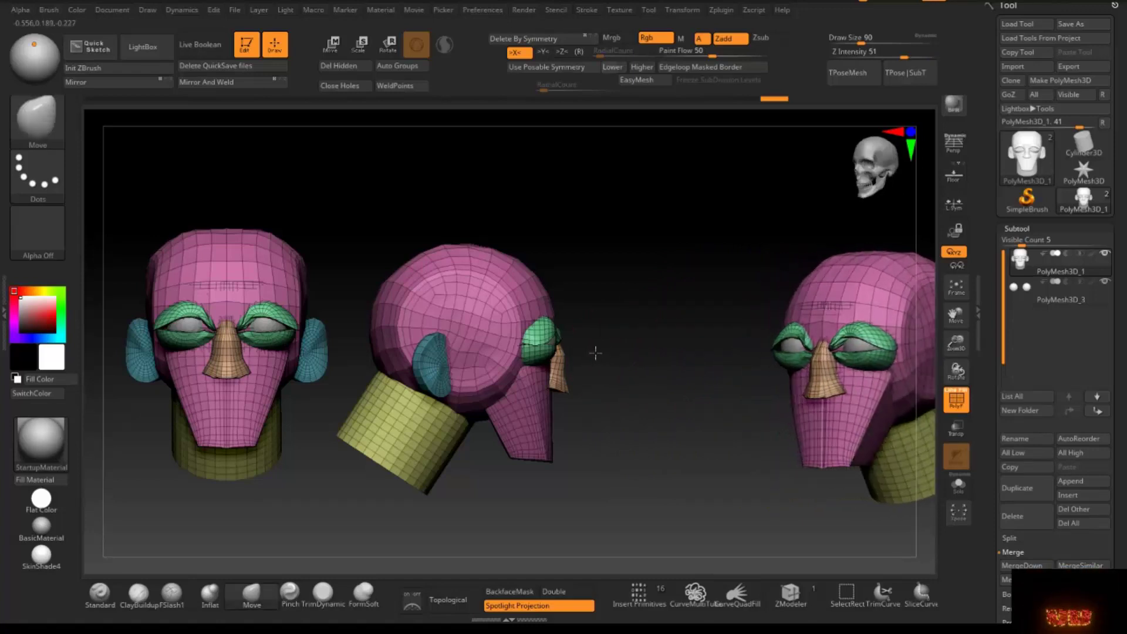
{"action": "mouse_move", "coordinate": [687, 352]}
{"action": "left_mouse_down"}
{"action": "mouse_move", "coordinate": [619, 307]}
{"action": "mouse_move", "coordinate": [490, 314]}
{"action": "mouse_move", "coordinate": [500, 324]}
{"action": "left_mouse_up"}
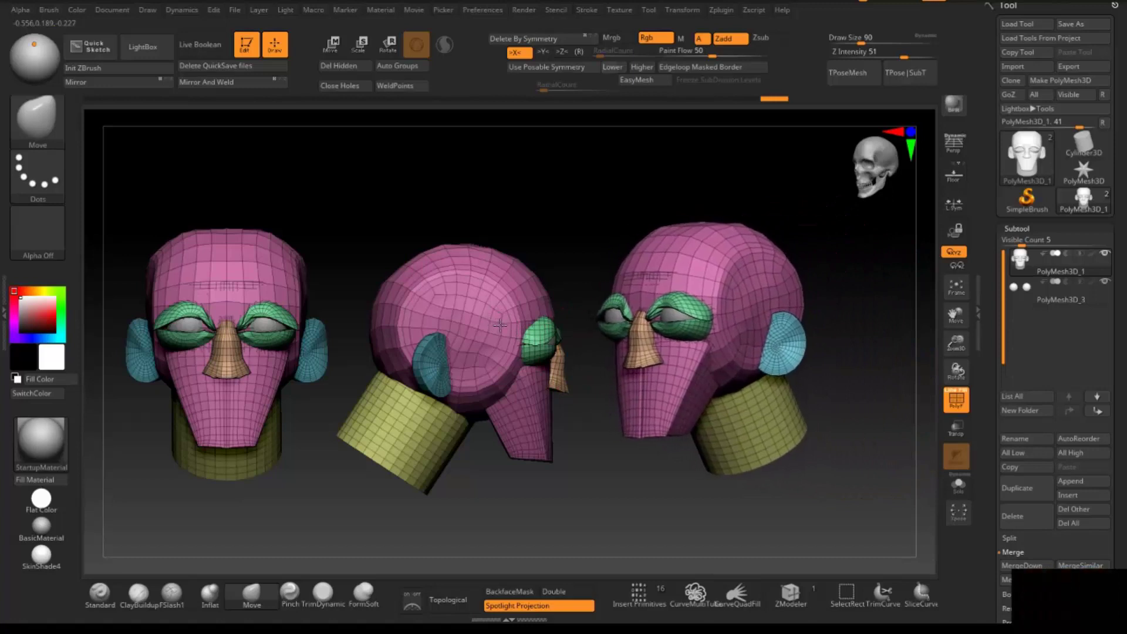